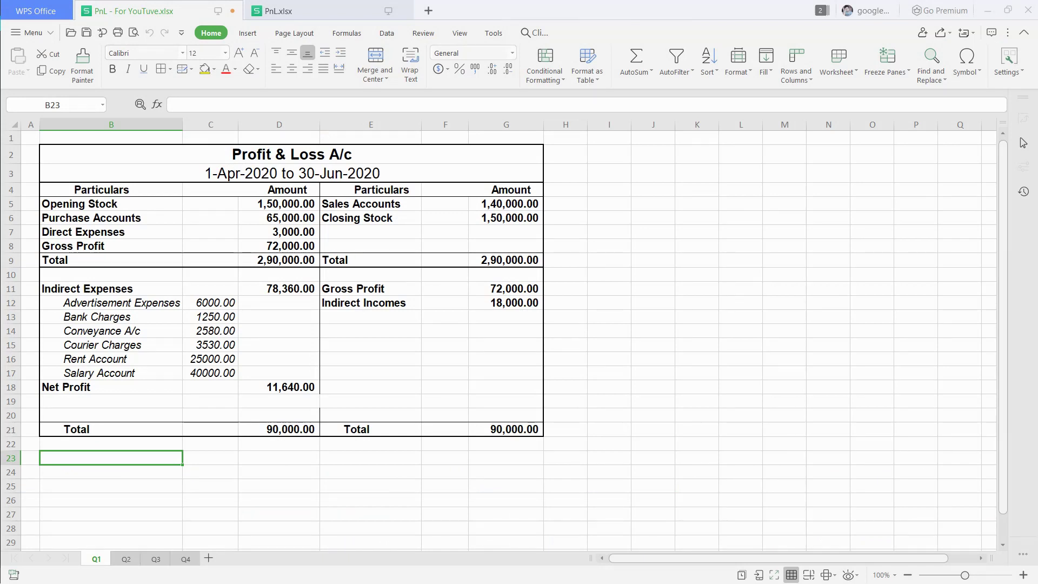
# Add a new worksheet after the Q4 sheet and name it "PnL MIS Report"
pyautogui.click(126, 559)
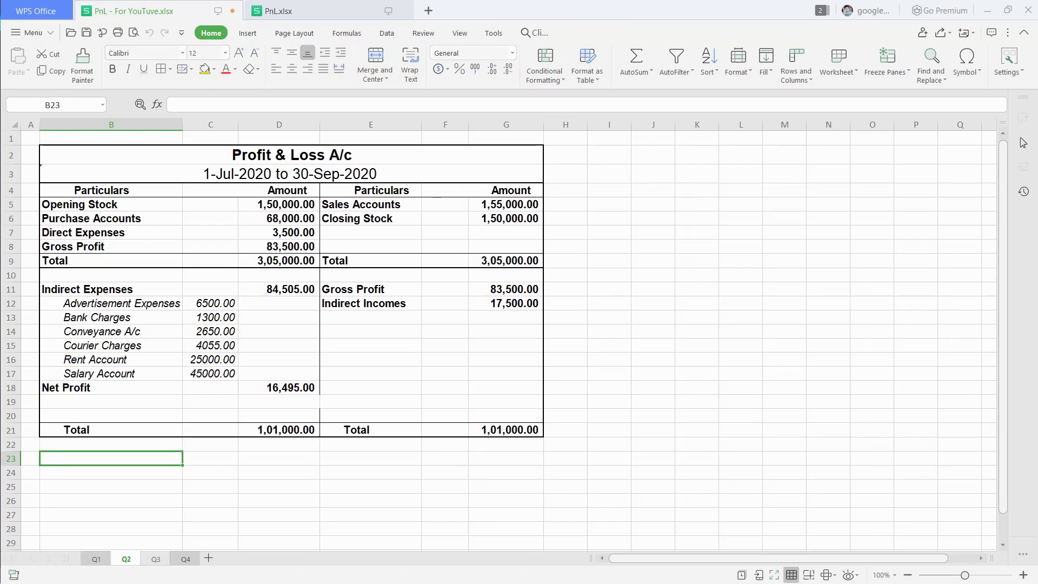
pyautogui.hotkey('ctrl', 'pagedown')
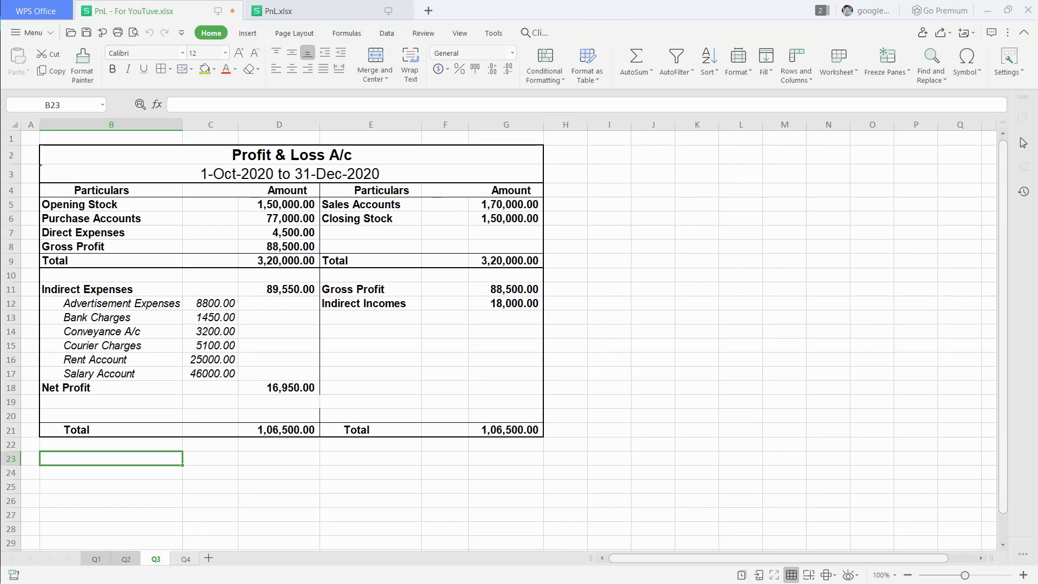
pyautogui.hotkey('ctrl', 'pagedown')
pyautogui.hotkey('shift', 'F11')
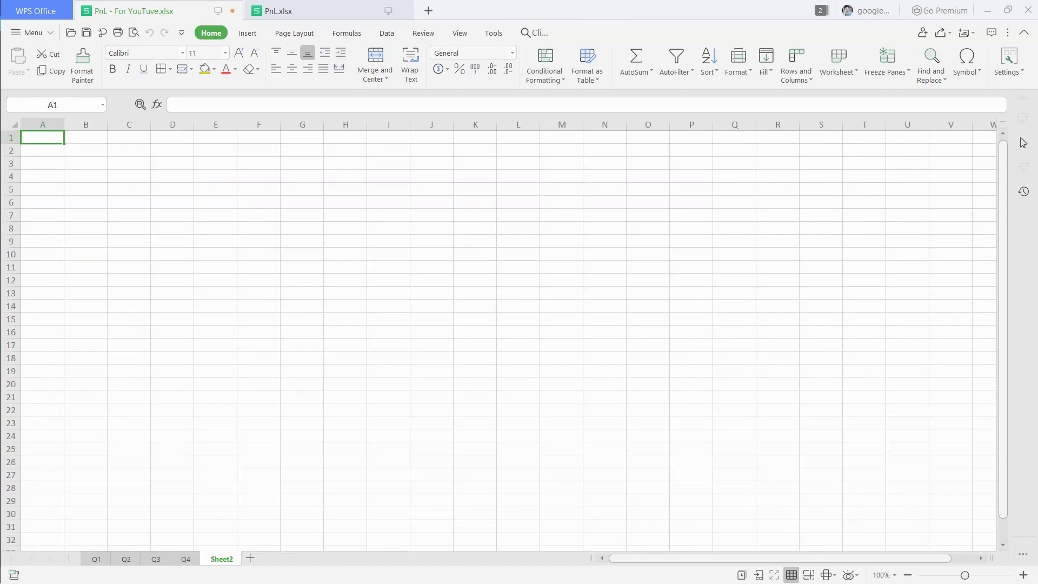
pyautogui.write('Sal')
pyautogui.press('BackSpace')
pyautogui.press('BackSpace')
pyautogui.press('BackSpace')
pyautogui.write('PnL MIS Report')
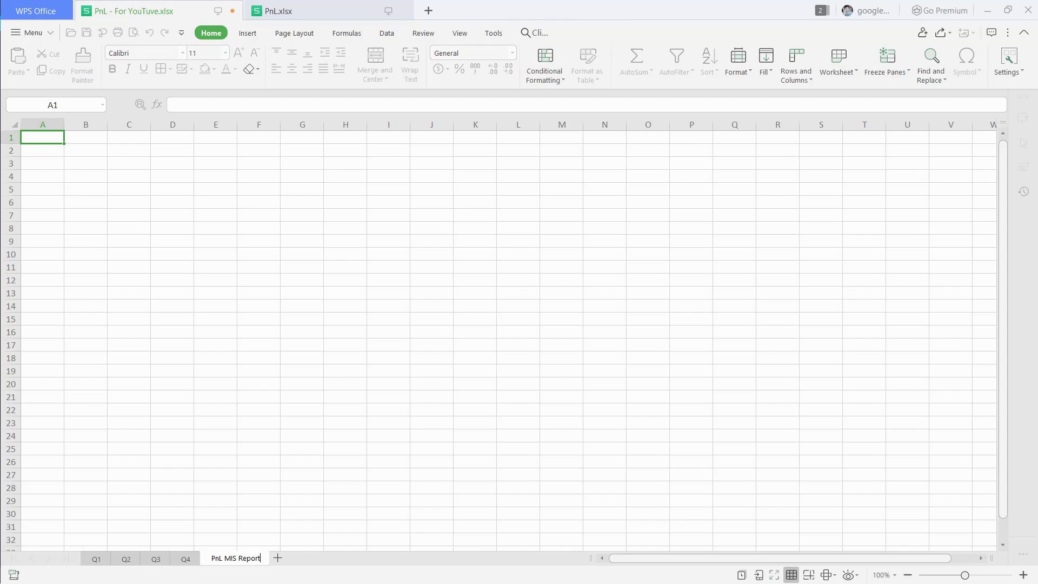
pyautogui.press('Return')
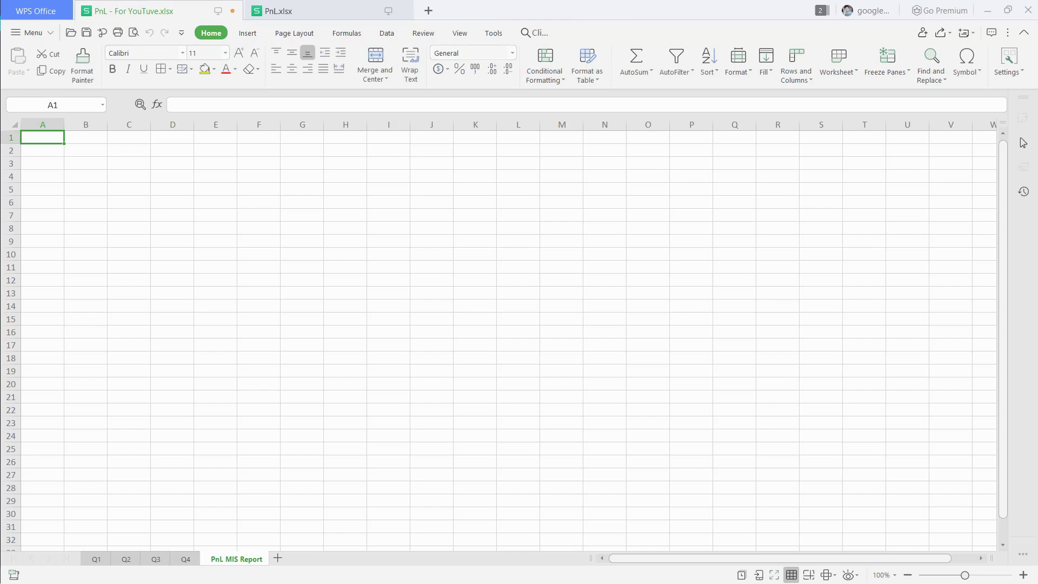
# Enter the headings "Sales & Forcast" in B2 and "2020-21 Q1 (A)" in C2, and fit column C to its text
pyautogui.click(85, 150)
pyautogui.write('Sales')
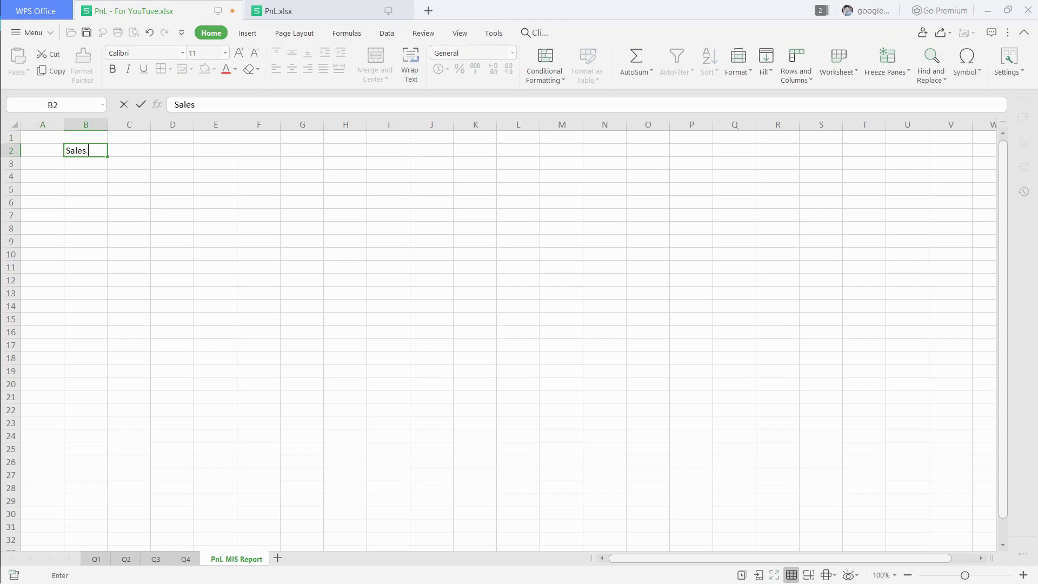
pyautogui.write(' & Forcast')
pyautogui.press('Return')
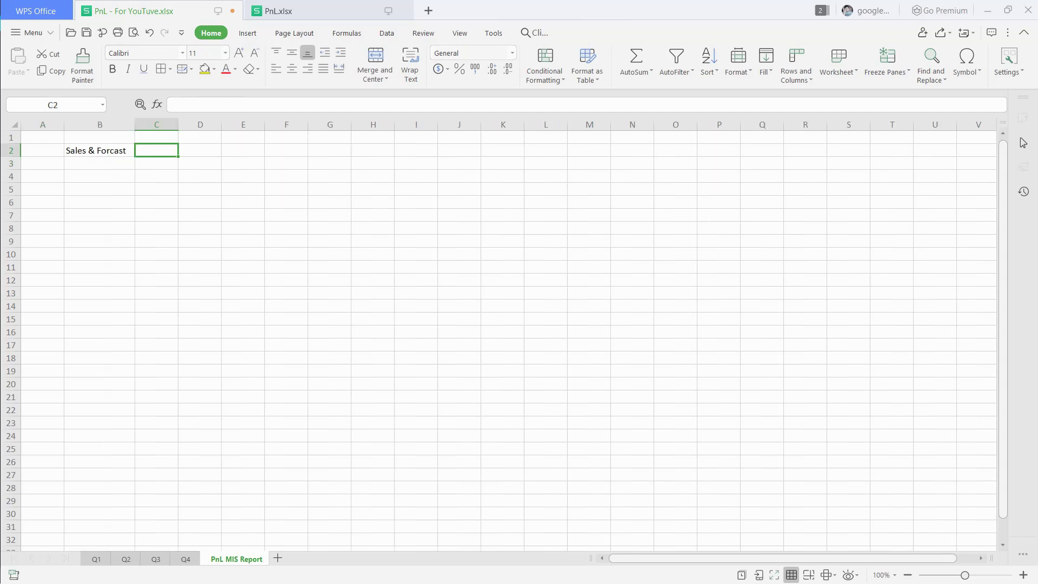
pyautogui.write('2020-21')
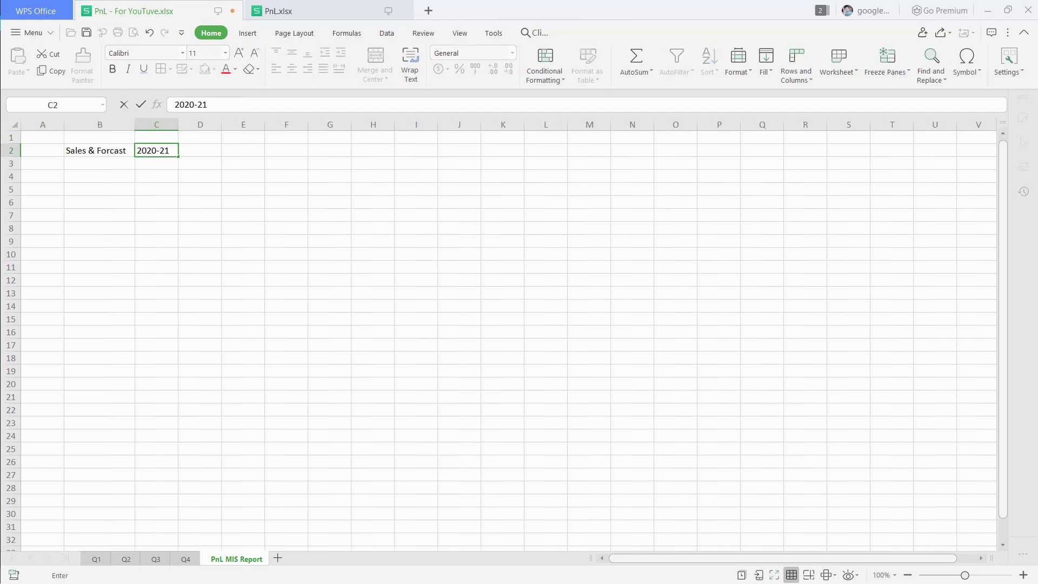
pyautogui.write(' Q1 (A)')
pyautogui.press('Return')
pyautogui.doubleClick(179, 124)
pyautogui.click(226, 150)
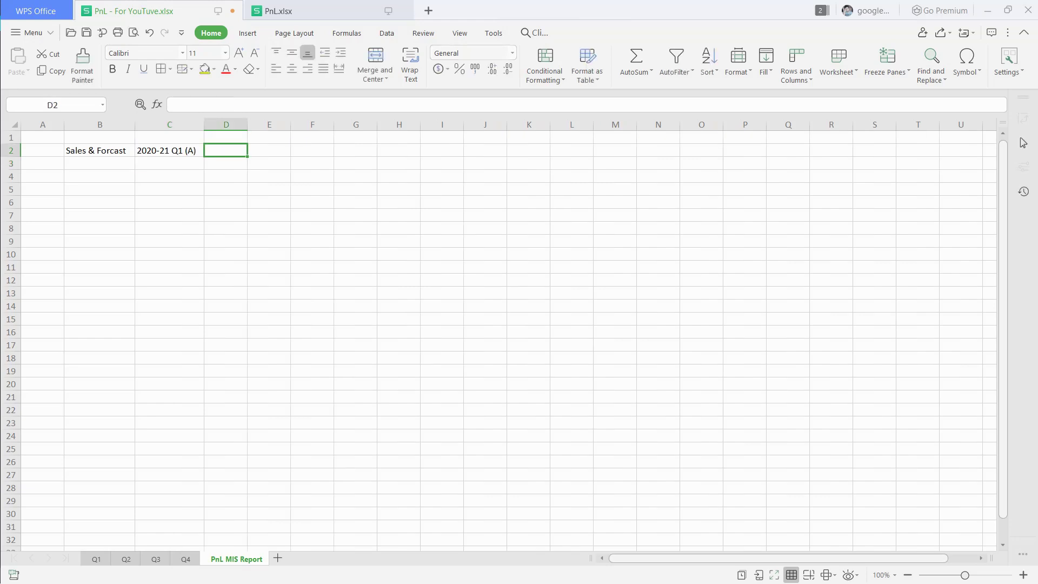
# Add the heading "2020-21 Q2 (A)" in D2 and fit column D to its text
pyautogui.write('2020-21 Q1 (A)')
pyautogui.press('F2')
pyautogui.press('Left')
pyautogui.press('Left')
pyautogui.press('Left')
pyautogui.press('Left')
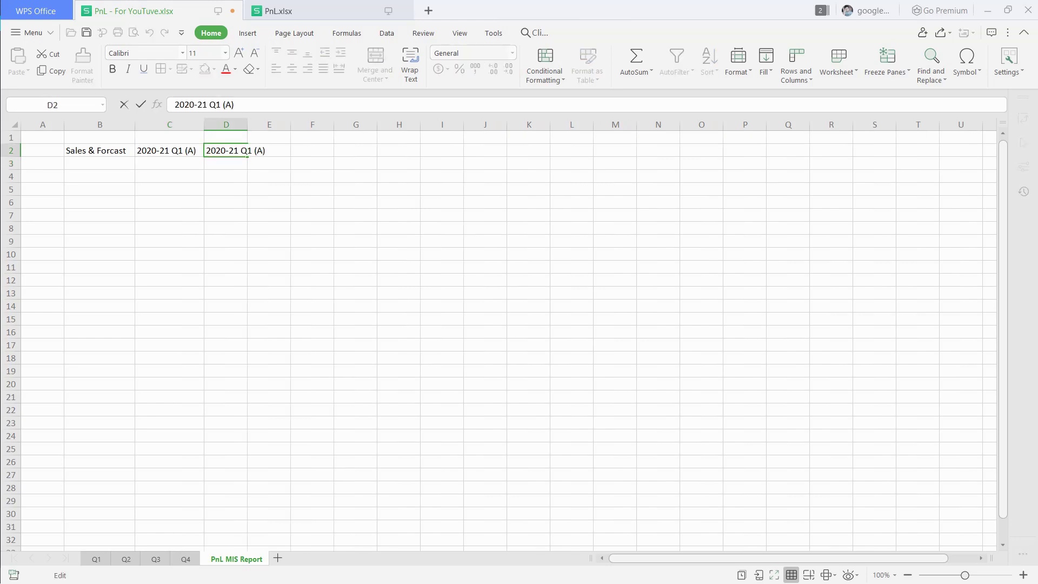
pyautogui.press('BackSpace')
pyautogui.write('2')
pyautogui.press('Tab')
pyautogui.doubleClick(247, 125)
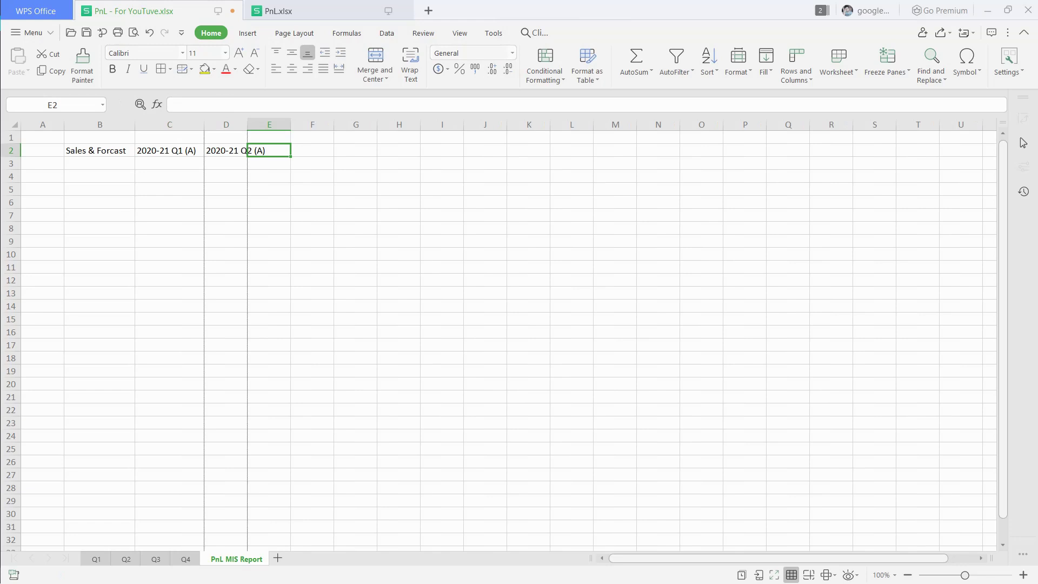
# Copy the D2 heading into E2, change it to "2020-21 Q3 (A)" and fit column E to its text
pyautogui.hotkey('ctrl', 'r')
pyautogui.press('F2')
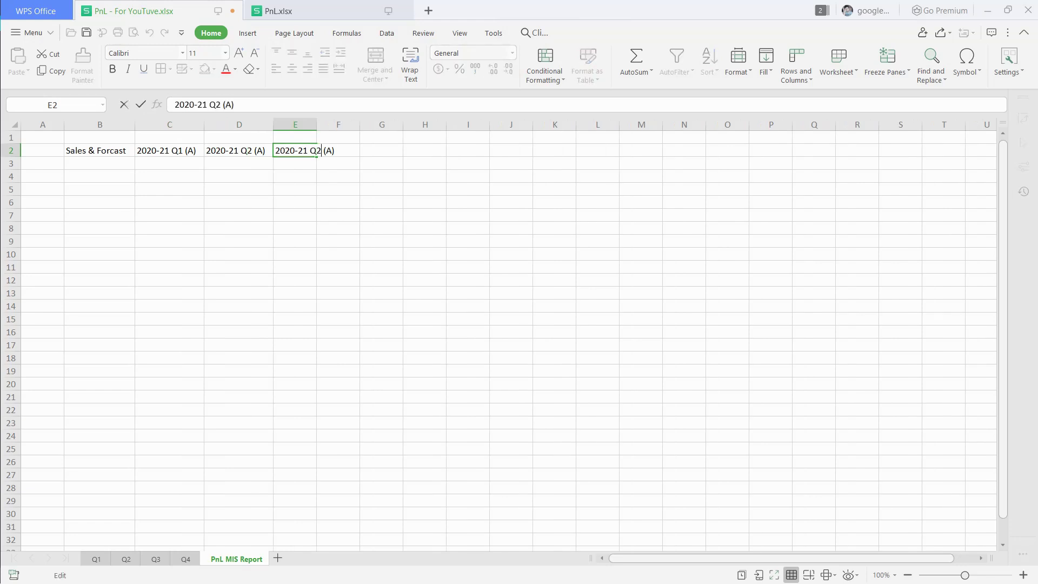
pyautogui.press('Left')
pyautogui.press('Left')
pyautogui.press('Left')
pyautogui.press('Left')
pyautogui.press('BackSpace')
pyautogui.write('3')
pyautogui.press('Return')
pyautogui.doubleClick(317, 125)
# Copy the E2 heading into F2, change it to the forecast heading "2021-22 Q1 (F)" and fit column F to its text
pyautogui.click(364, 151)
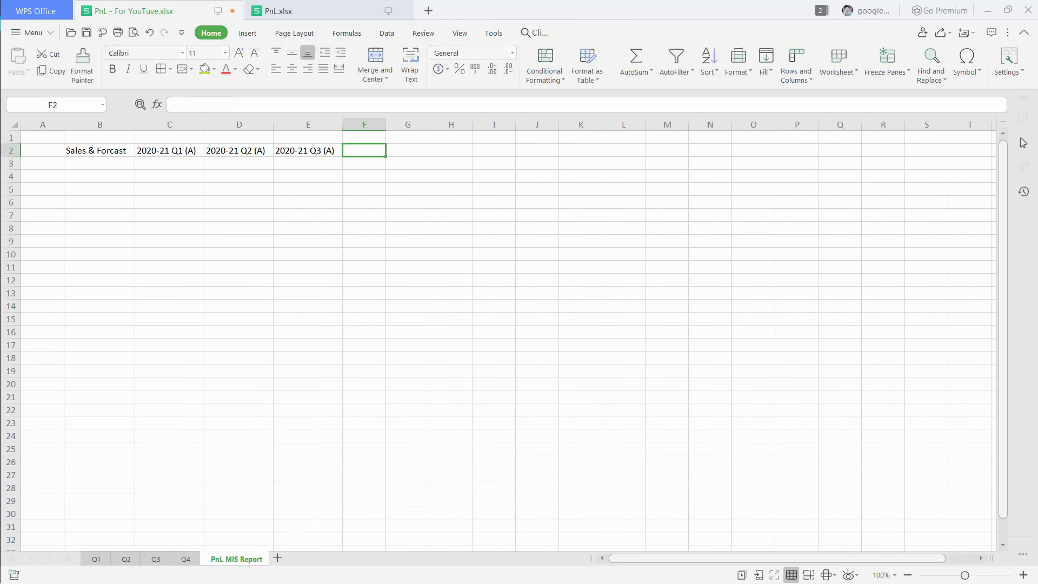
pyautogui.hotkey('ctrl', 'r')
pyautogui.press('F2')
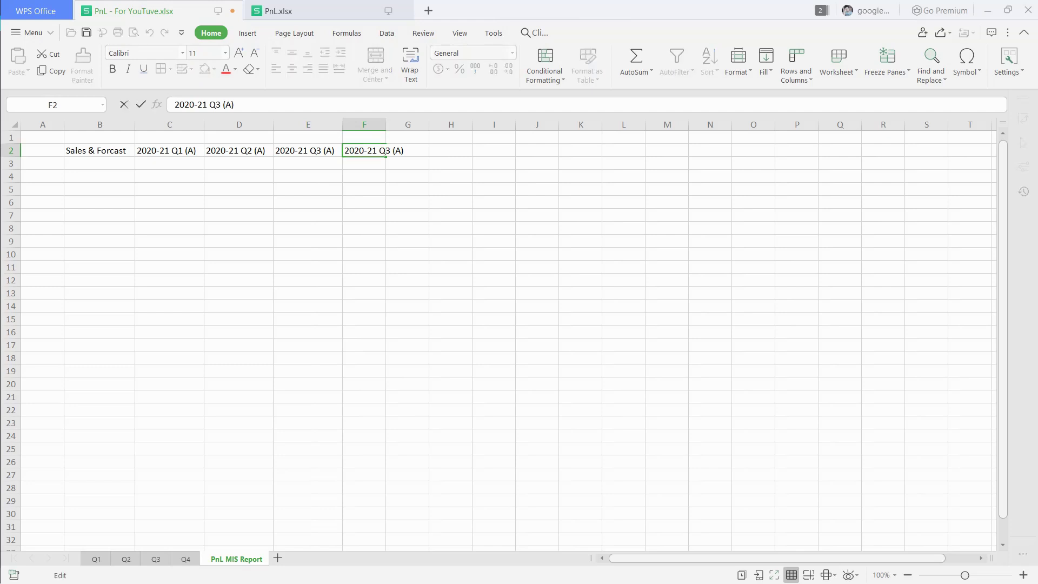
pyautogui.press('Left')
pyautogui.press('Left')
pyautogui.press('Left')
pyautogui.press('Left')
pyautogui.press('Left')
pyautogui.press('Left')
pyautogui.press('Left')
pyautogui.press('Left')
pyautogui.press('Left')
pyautogui.press('Left')
pyautogui.press('BackSpace')
pyautogui.write('1')
pyautogui.press('BackSpace')
pyautogui.write('1')
pyautogui.press('BackSpace')
pyautogui.write('F')
pyautogui.click(365, 189)
pyautogui.doubleClick(386, 124)
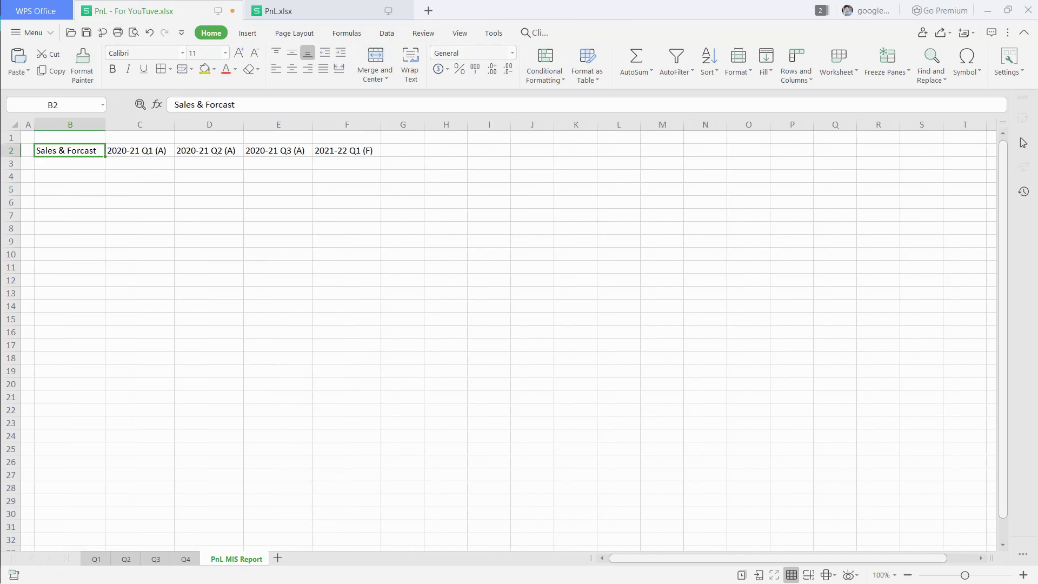
# Paste the formatted "Sales & Forcasting" heading row with its quarter headings over B2:G2 and fit the columns to their contents
pyautogui.hotkey('ctrl', 'v')
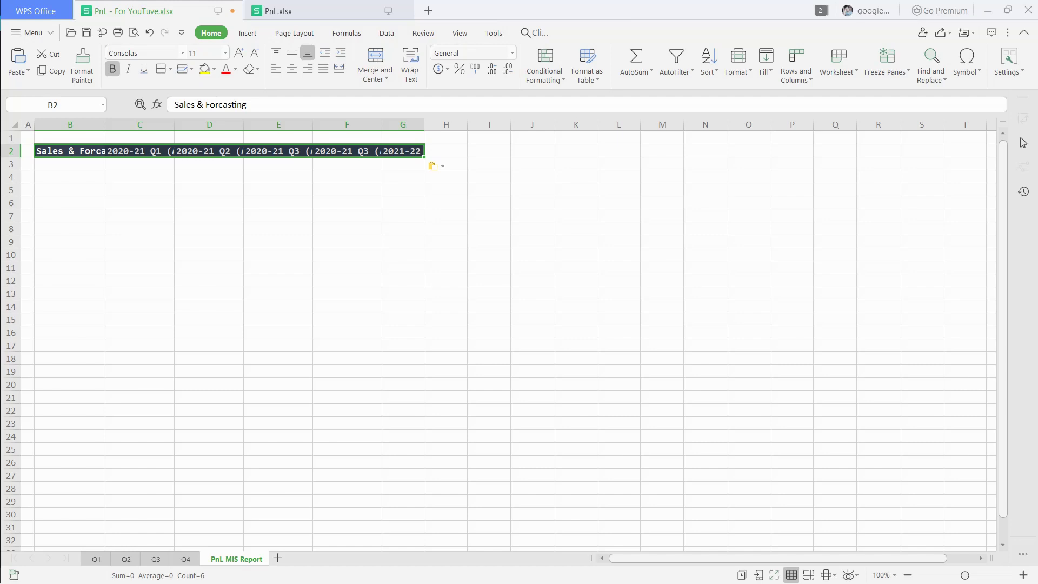
pyautogui.doubleClick(106, 125)
pyautogui.doubleClick(216, 125)
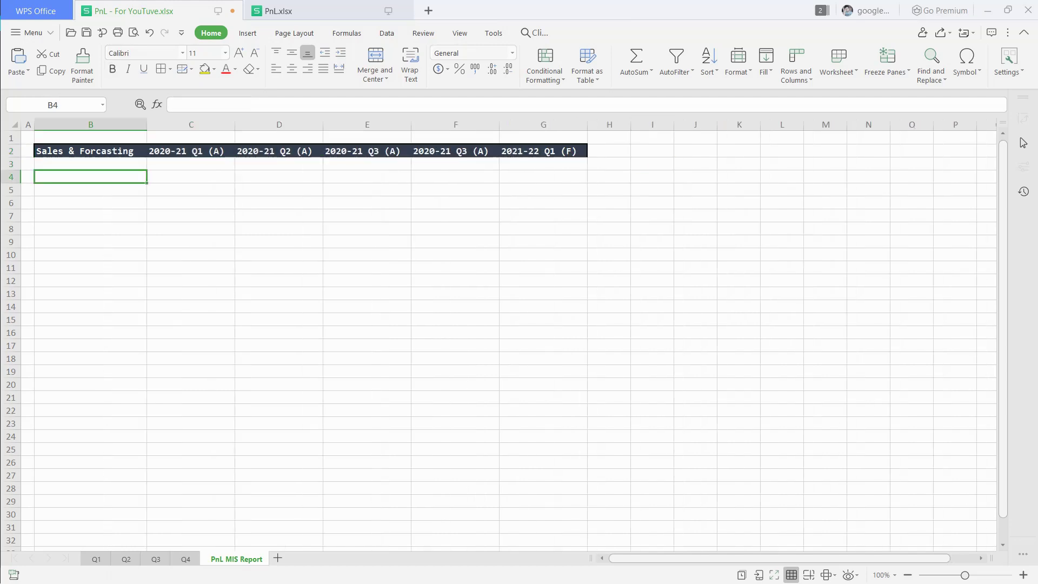
# Enter the section title "Profit & Loss Statement" in B4 and the row label "Sales" in B6
pyautogui.write('Profit &')
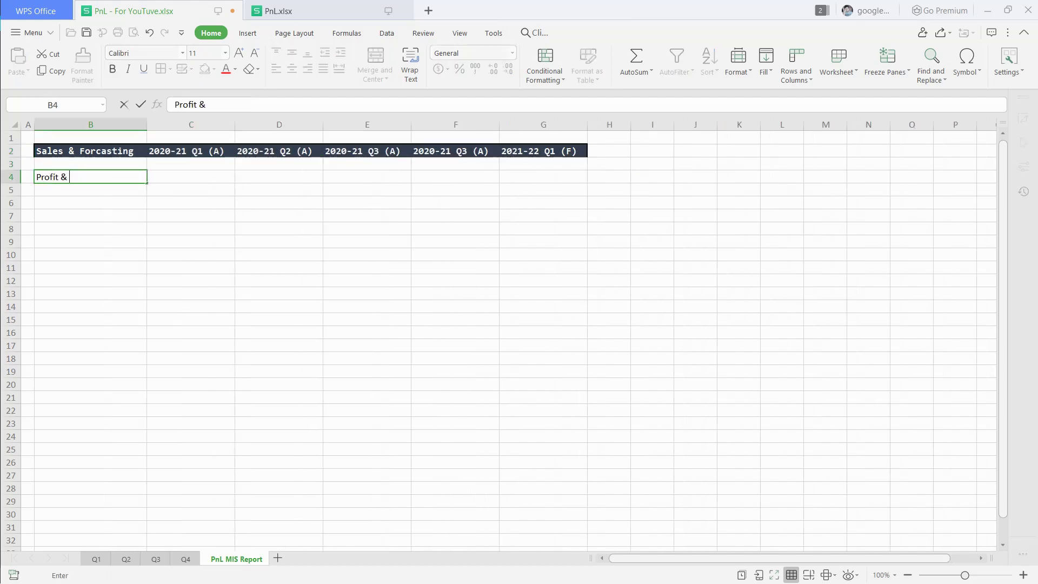
pyautogui.write(' Loss Atatement')
pyautogui.press('Return')
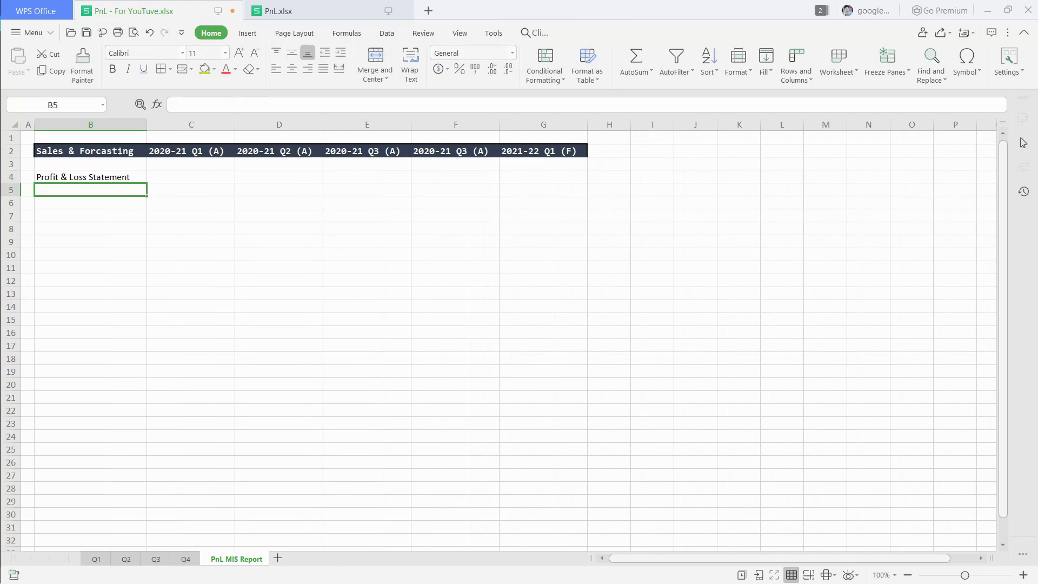
pyautogui.press('Down')
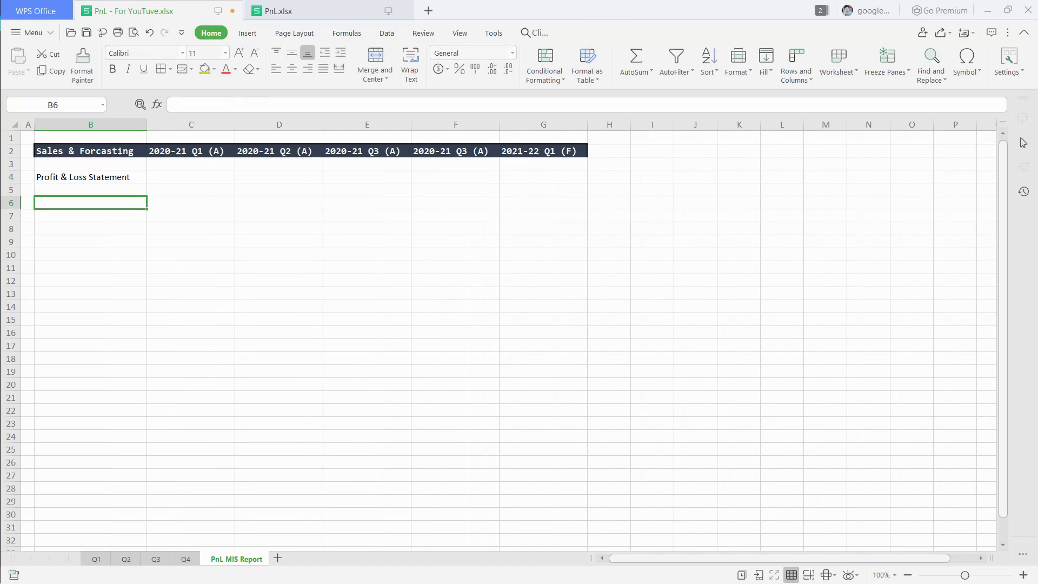
pyautogui.write('Sales')
pyautogui.press('BackSpace')
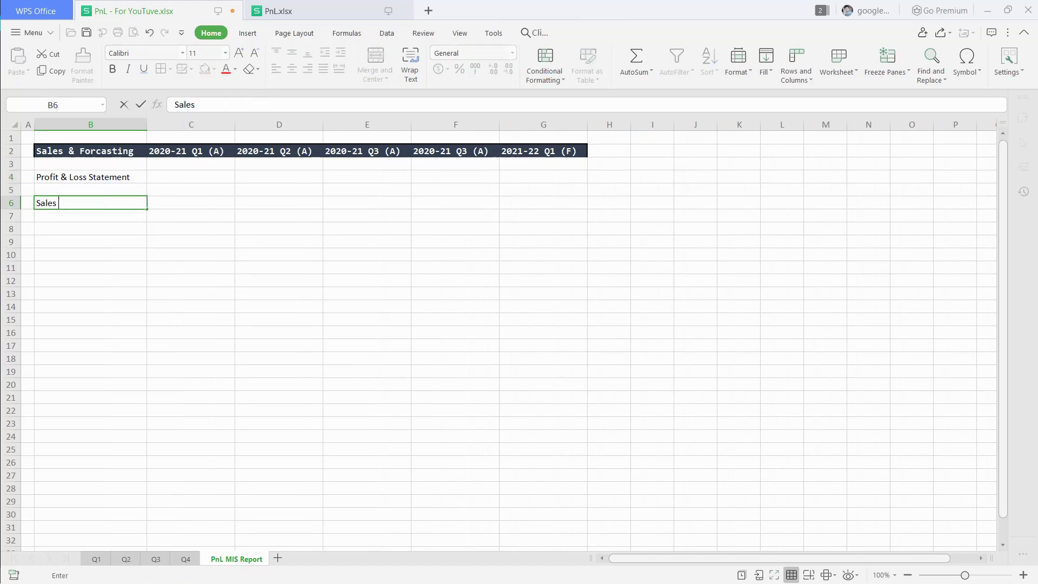
pyautogui.press('Return')
# Copy the Sales Accounts amount from the Q1 sheet into C6 of the PnL MIS Report sheet
pyautogui.click(191, 203)
pyautogui.click(96, 559)
pyautogui.click(511, 203)
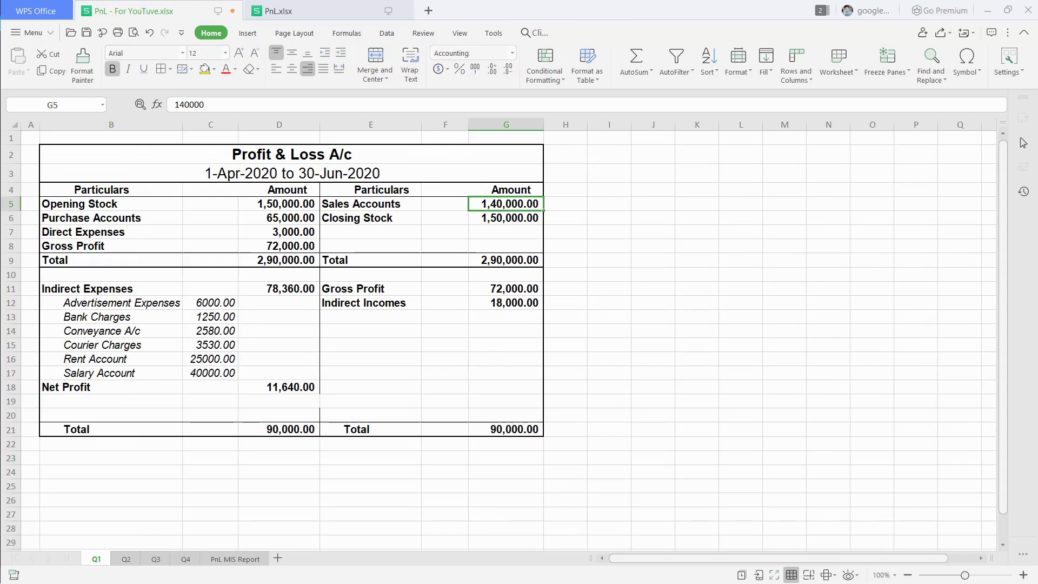
pyautogui.click(236, 559)
pyautogui.write('1,40,000.00')
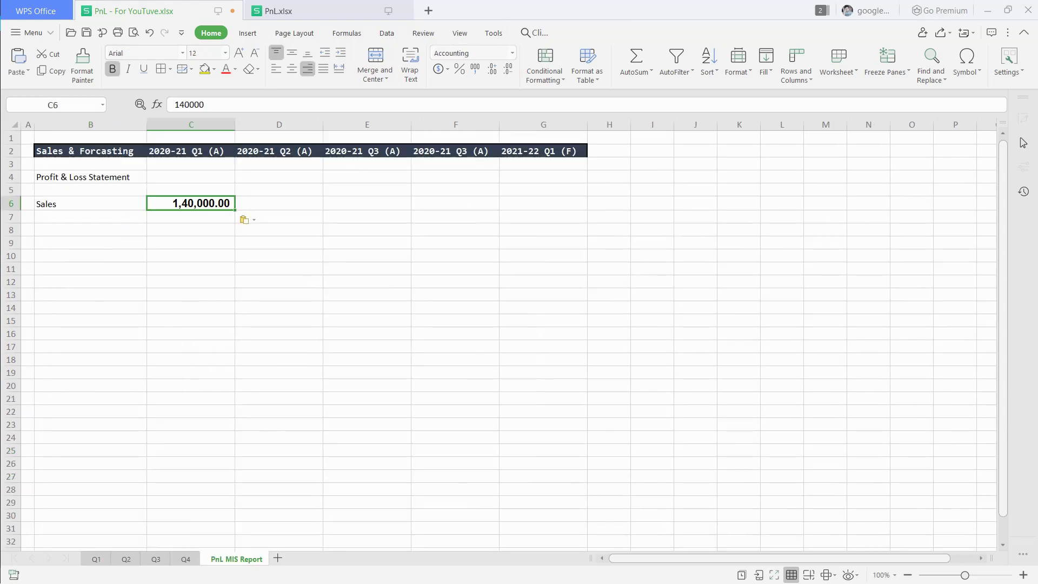
# Copy the Sales Accounts amount from the Q2 sheet into D6 of the PnL MIS Report sheet
pyautogui.click(126, 559)
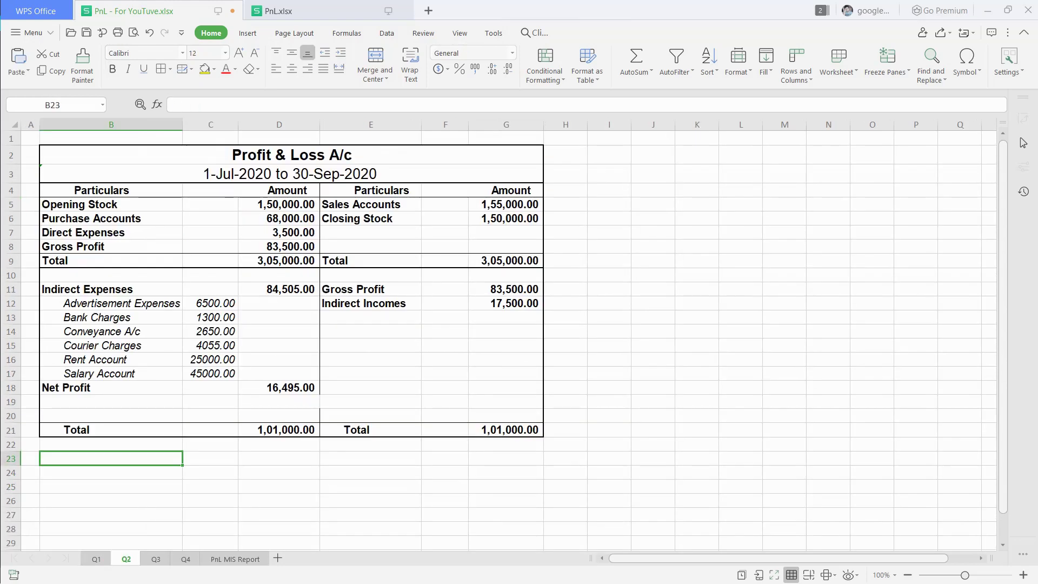
pyautogui.click(508, 204)
pyautogui.hotkey('ctrl', 'c')
pyautogui.click(236, 559)
pyautogui.press('Right')
pyautogui.hotkey('ctrl', 'v')
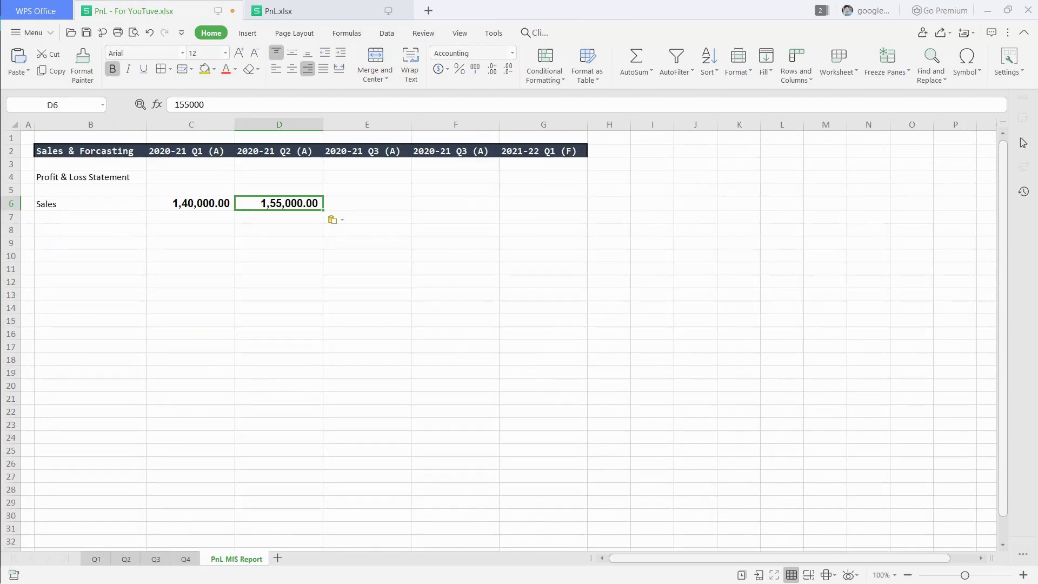
# Copy the Sales Accounts amount from the Q3 sheet into E6 of the PnL MIS Report sheet
pyautogui.press('Right')
pyautogui.click(156, 559)
pyautogui.click(506, 205)
pyautogui.hotkey('ctrl', 'c')
pyautogui.click(236, 558)
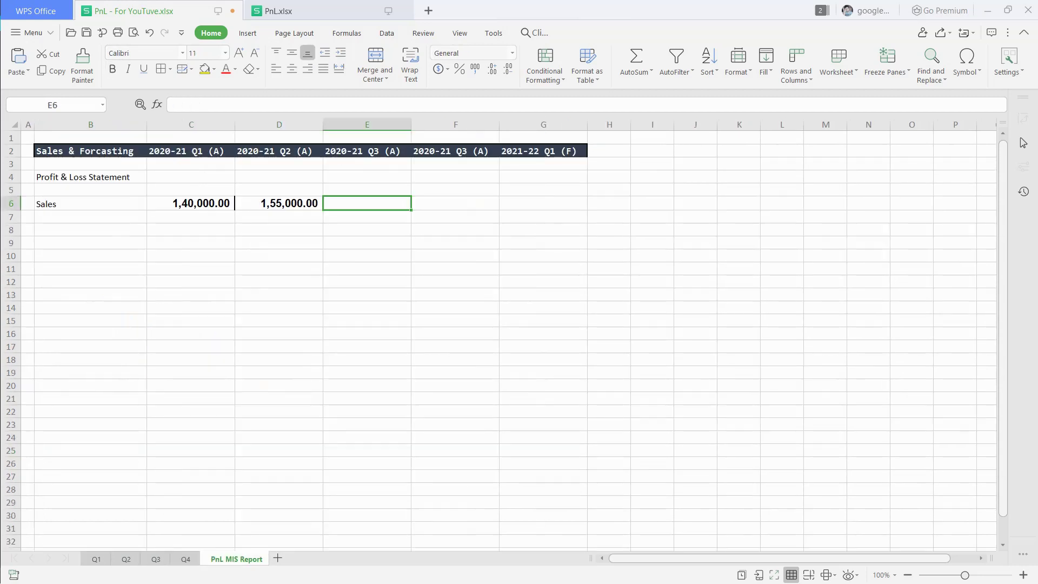
pyautogui.hotkey('ctrl', 'v')
# Copy the Sales Accounts amount from the Q4 sheet into F6 of the PnL MIS Report sheet
pyautogui.click(186, 559)
pyautogui.click(506, 204)
pyautogui.hotkey('ctrl', 'c')
pyautogui.click(236, 558)
pyautogui.press('Right')
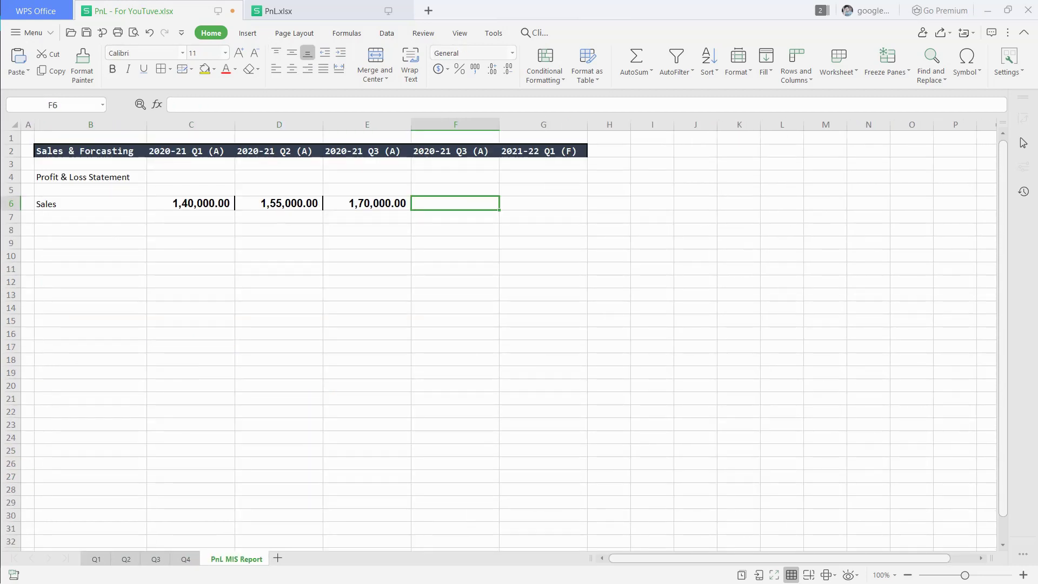
pyautogui.hotkey('ctrl', 'v')
# Label B7 of the report "Other Income" and copy the Indirect Incomes amount from the Q1 sheet into C7
pyautogui.click(90, 217)
pyautogui.write('Other Income')
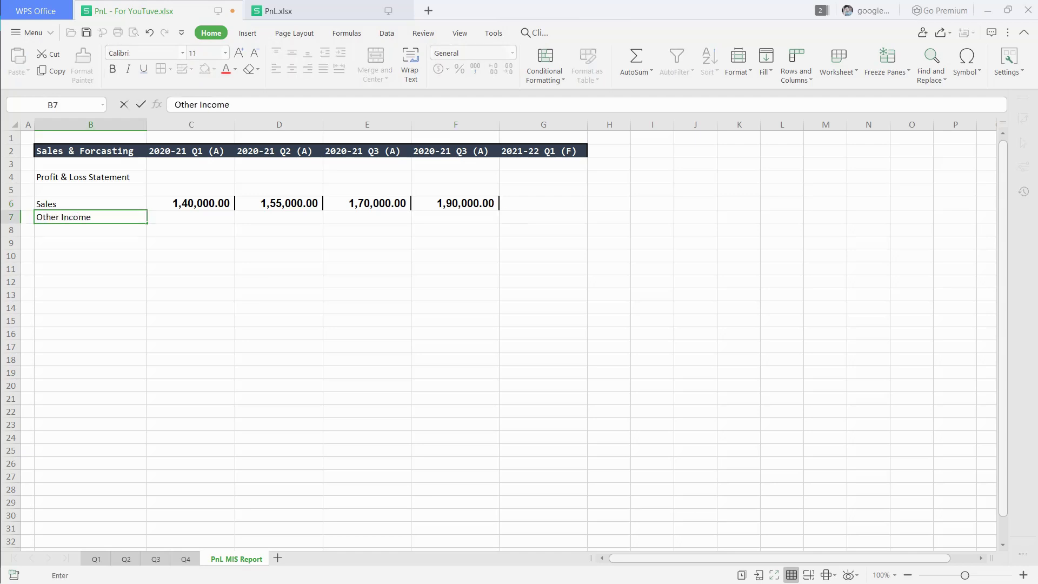
pyautogui.press('Tab')
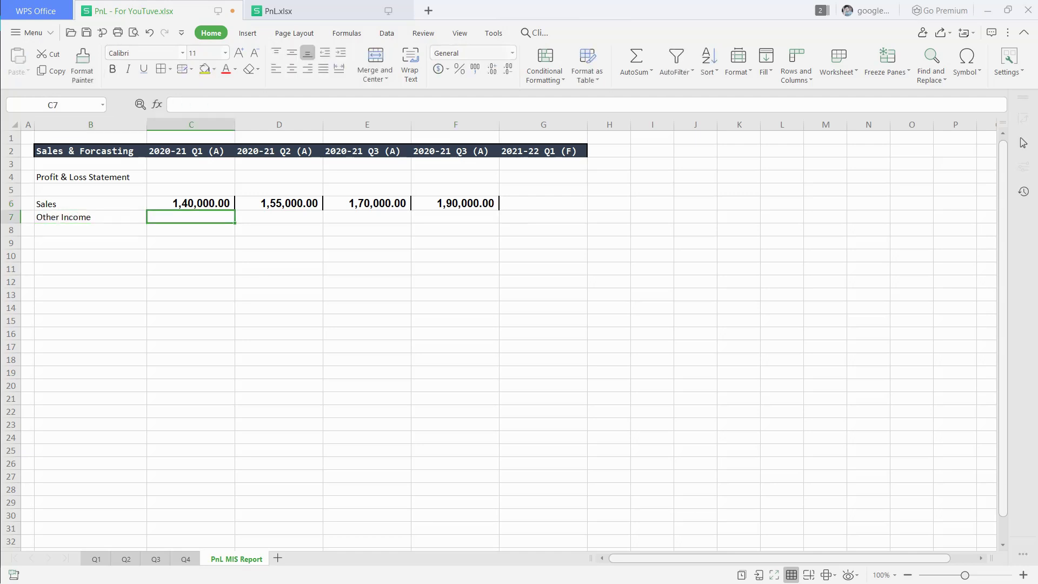
pyautogui.click(96, 559)
pyautogui.click(506, 303)
pyautogui.hotkey('ctrl', 'c')
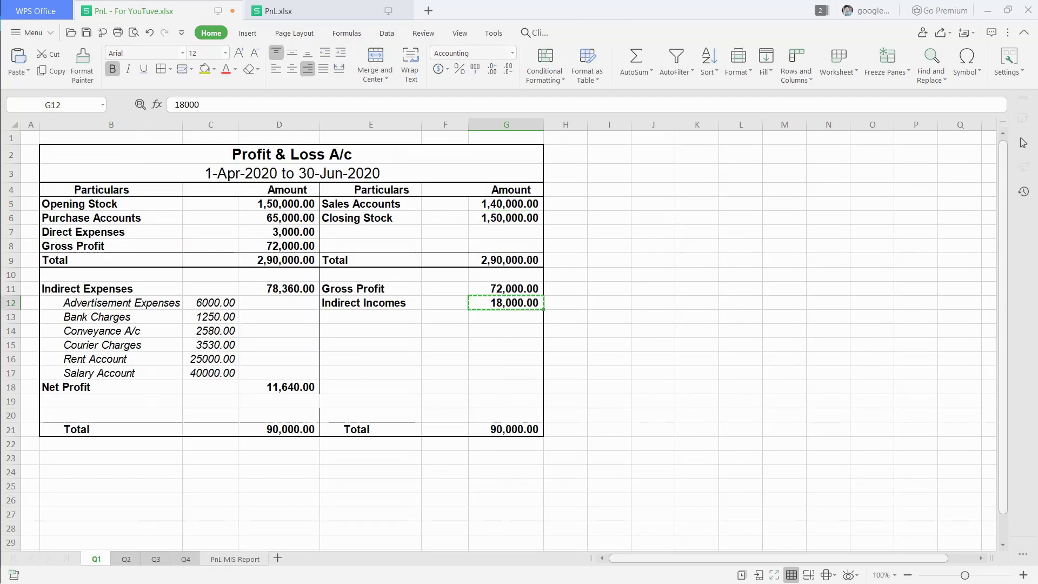
pyautogui.click(236, 559)
pyautogui.hotkey('ctrl', 'v')
# Copy the Indirect Incomes amount from the Q2 sheet into D7 of the PnL MIS Report sheet
pyautogui.press('Right')
pyautogui.click(126, 559)
pyautogui.click(506, 303)
pyautogui.hotkey('ctrl', 'c')
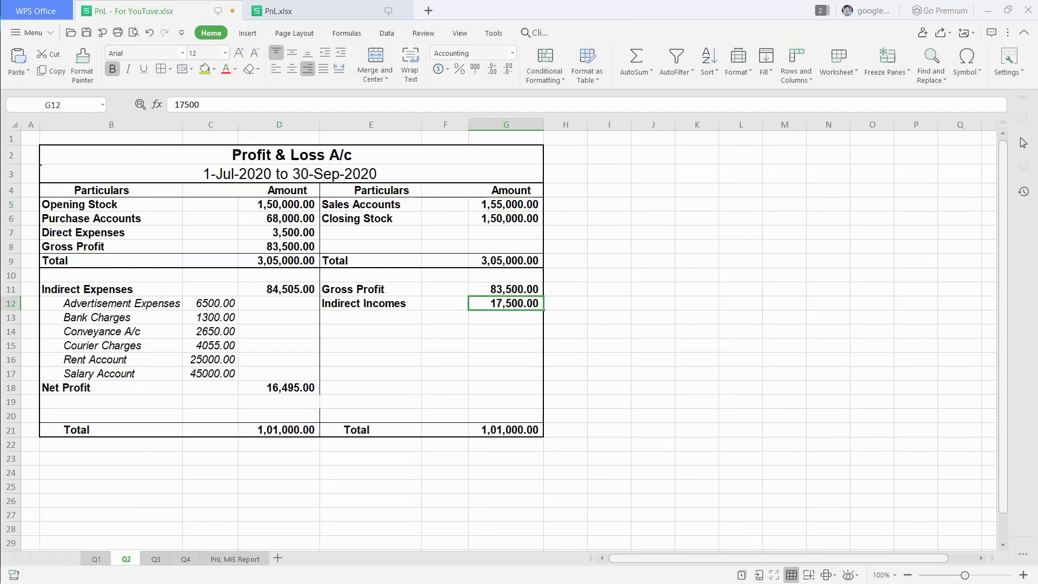
pyautogui.click(235, 558)
pyautogui.hotkey('ctrl', 'v')
# Copy the Indirect Incomes amount from the Q3 sheet into E7 of the PnL MIS Report sheet
pyautogui.press('Right')
pyautogui.click(97, 558)
pyautogui.click(155, 559)
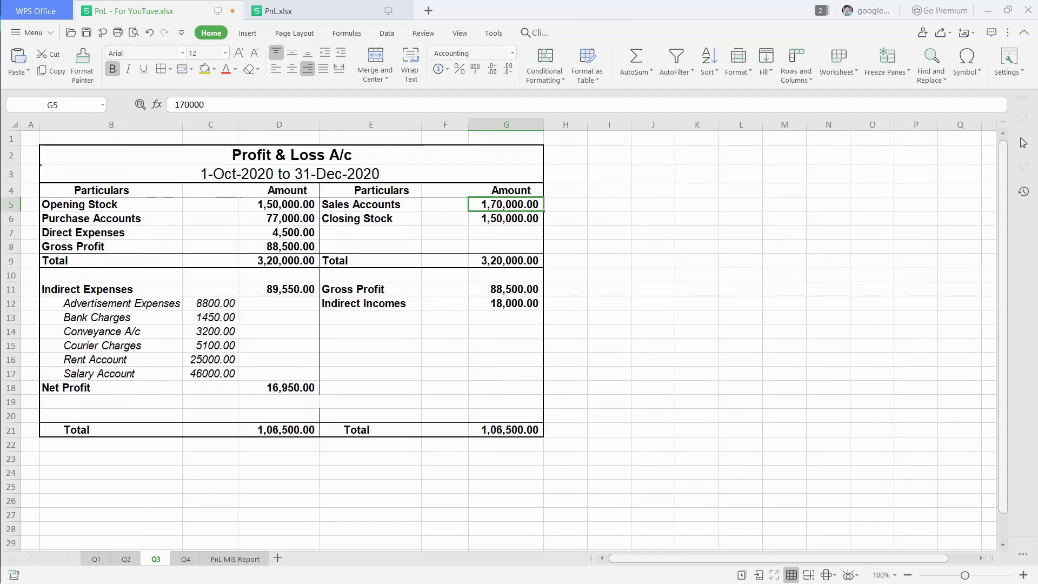
pyautogui.click(506, 303)
pyautogui.hotkey('ctrl', 'c')
pyautogui.click(236, 559)
pyautogui.hotkey('ctrl', 'v')
# Copy the Indirect Incomes amount from the Q4 sheet into F7 of the PnL MIS Report sheet
pyautogui.press('Right')
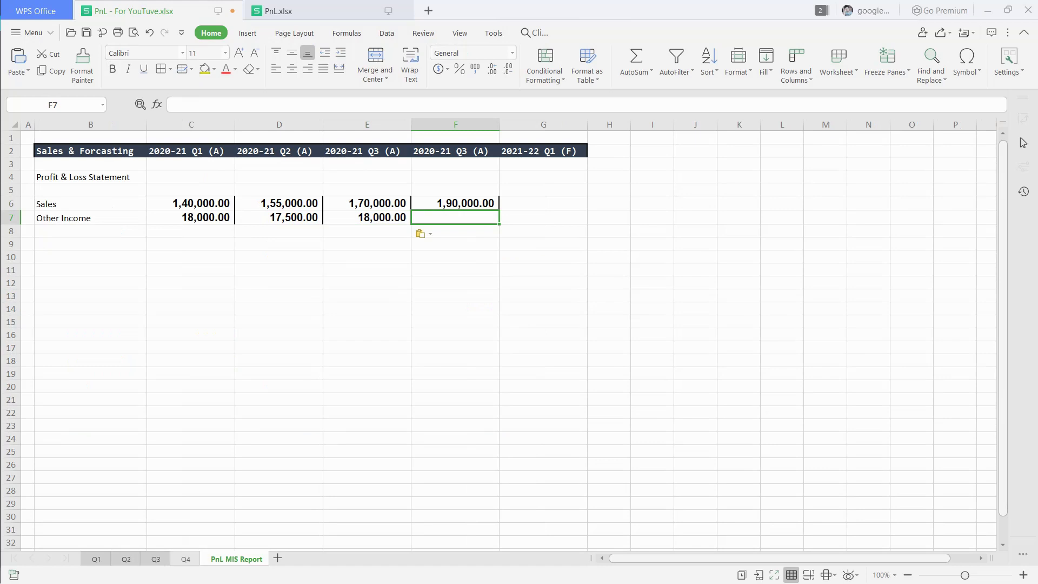
pyautogui.click(185, 558)
pyautogui.click(506, 303)
pyautogui.hotkey('ctrl', 'c')
pyautogui.click(235, 558)
pyautogui.hotkey('ctrl', 'v')
# Label B8 "Total Revenue" and fill C8:G8 with the sums of the Sales and Other Income rows
pyautogui.click(91, 231)
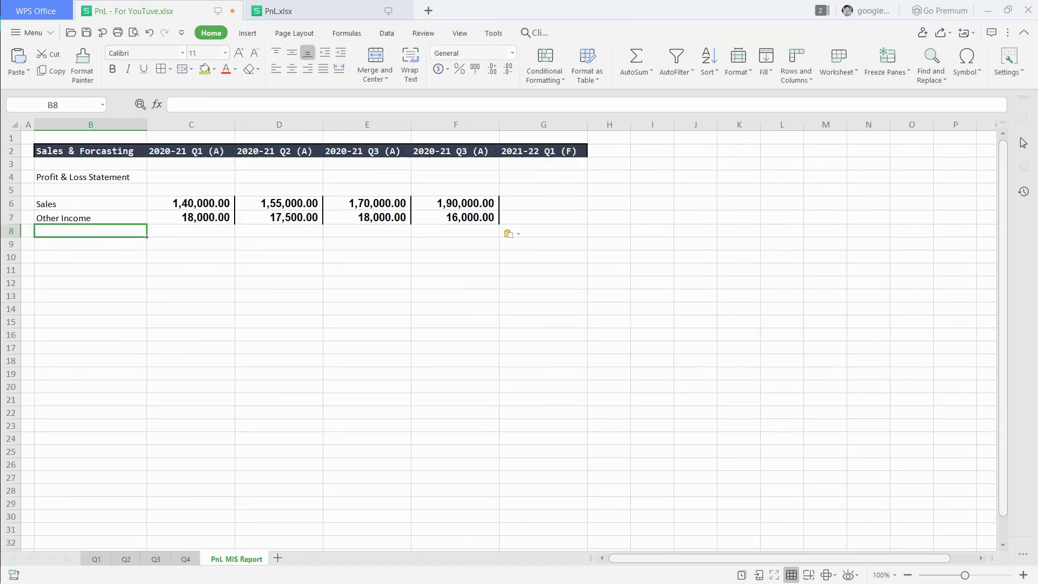
pyautogui.write('Total E')
pyautogui.write('evenue')
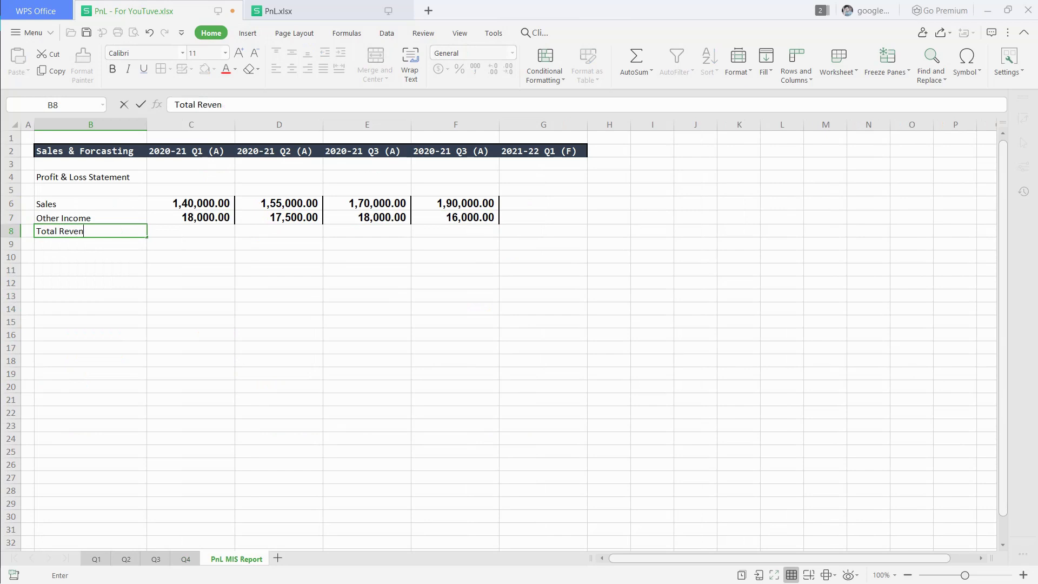
pyautogui.press('Tab')
pyautogui.hotkey('shift', 'Right')
pyautogui.hotkey('shift', 'Right')
pyautogui.hotkey('shift', 'Right')
pyautogui.hotkey('shift', 'Right')
pyautogui.hotkey('alt', '=')
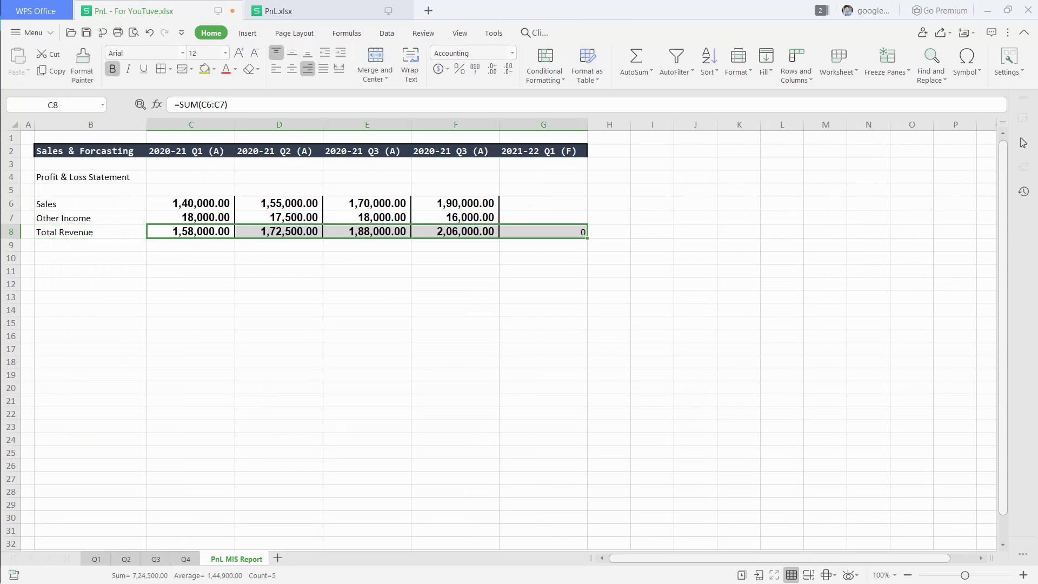
pyautogui.press('Down')
pyautogui.press('Left')
pyautogui.press('Up')
pyautogui.press('Right')
pyautogui.press('Right')
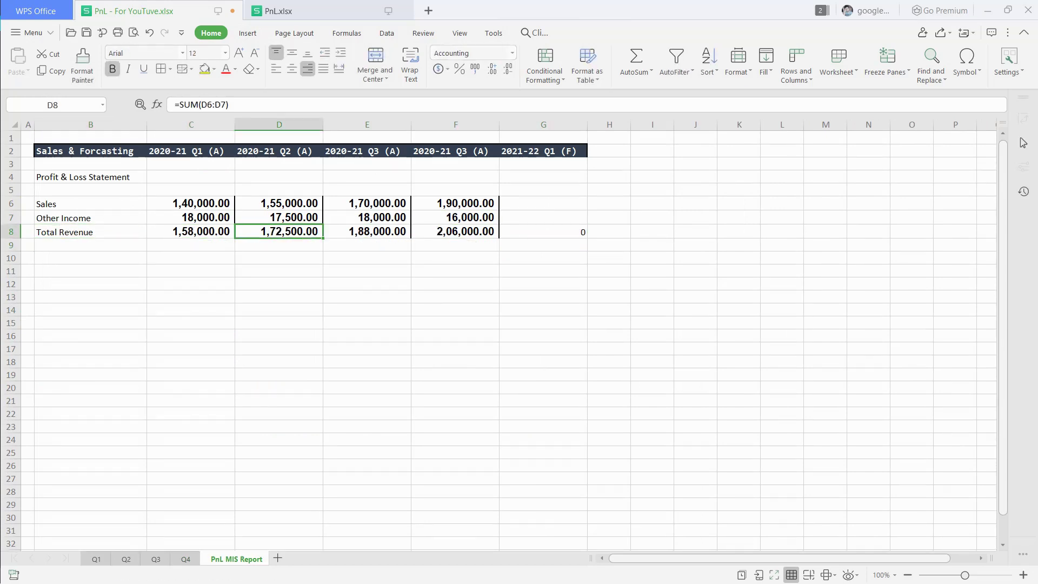
pyautogui.press('Right')
pyautogui.press('Right')
# Label B9 of the report "Cost of Material Consumed"
pyautogui.press('Down')
pyautogui.press('Left')
pyautogui.press('Left')
pyautogui.press('Left')
pyautogui.press('Left')
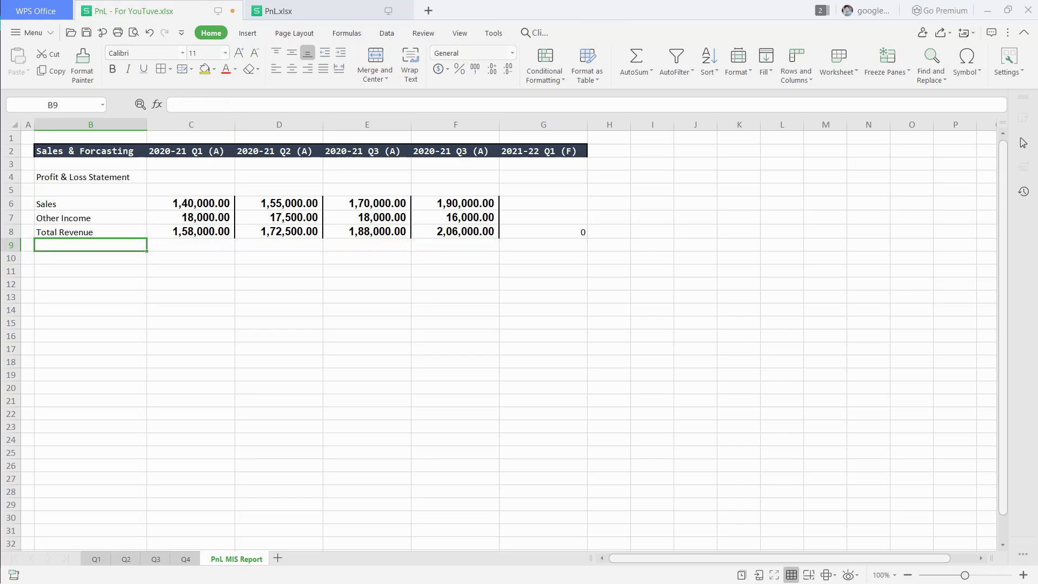
pyautogui.write('Cost of Mate')
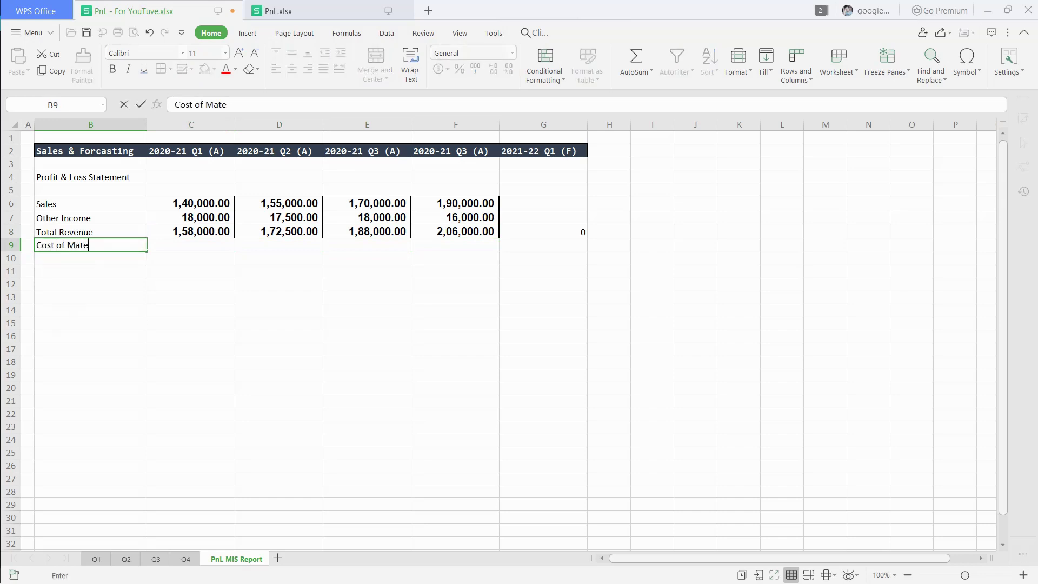
pyautogui.write('rial Consumed')
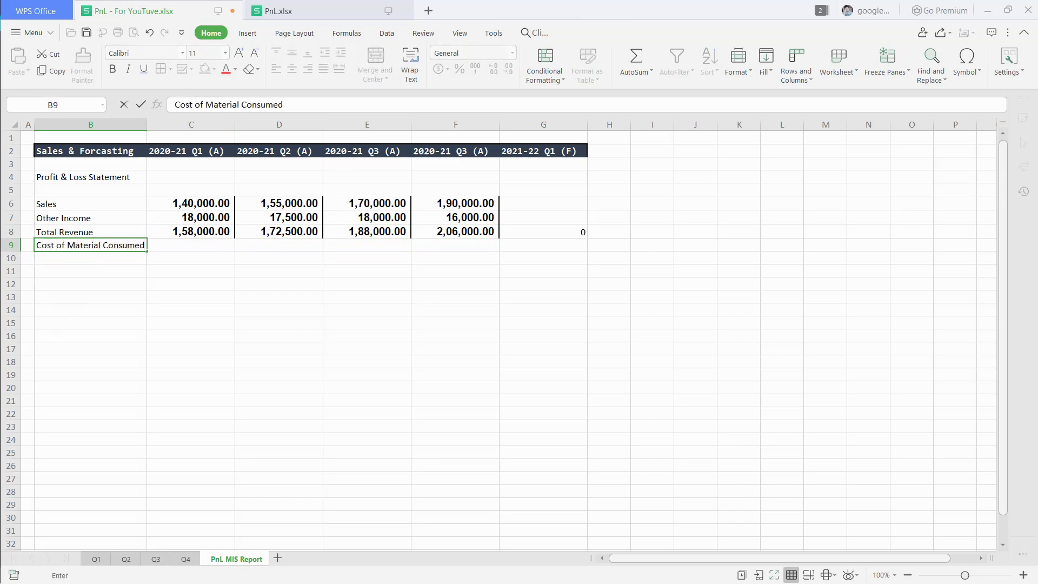
pyautogui.press('Return')
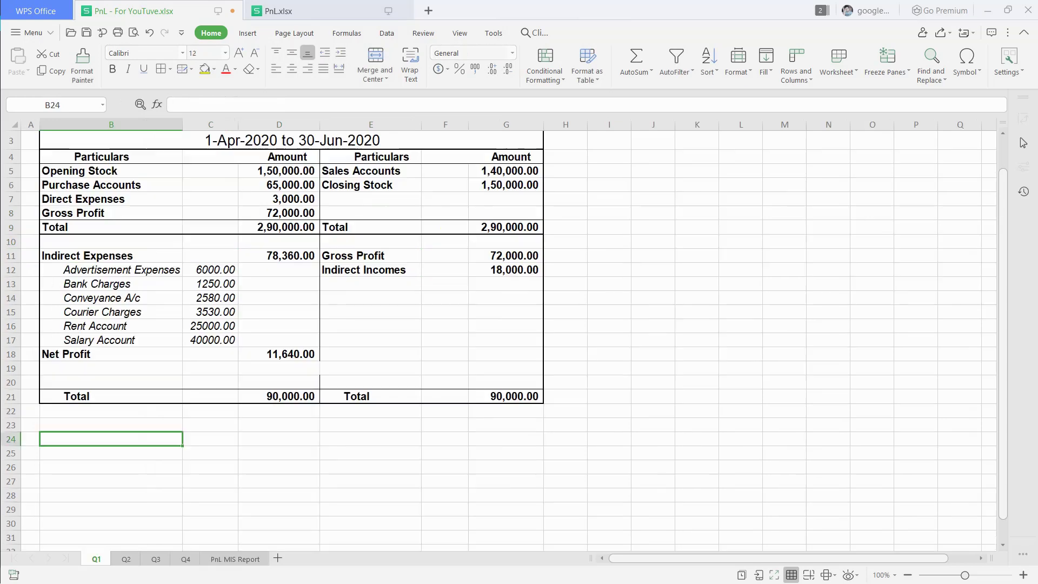
# Label B24 of the Q1 sheet "Cost of Material Consumed"
pyautogui.write('Cost ')
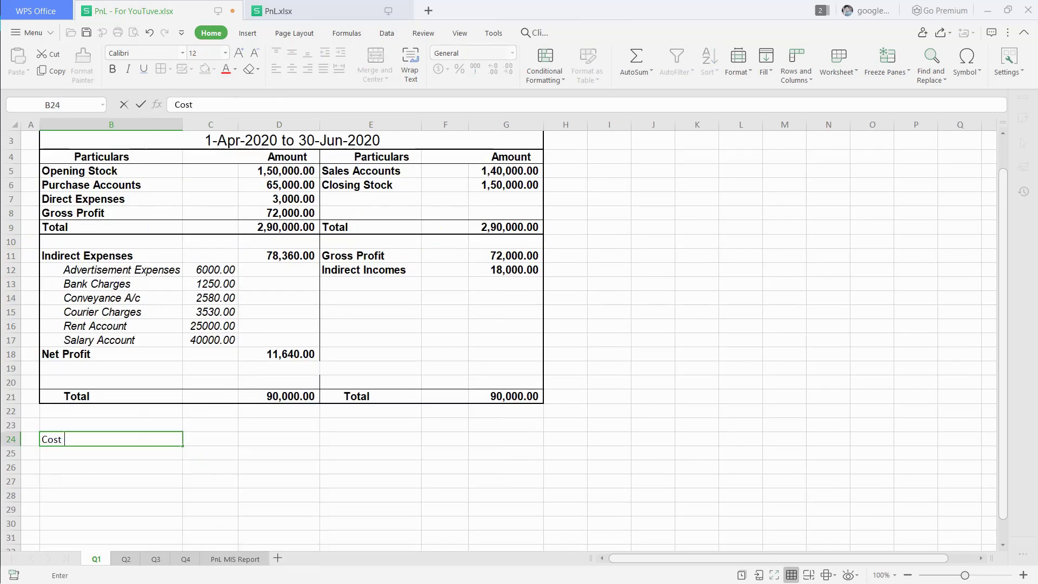
pyautogui.write('of Material Consumed')
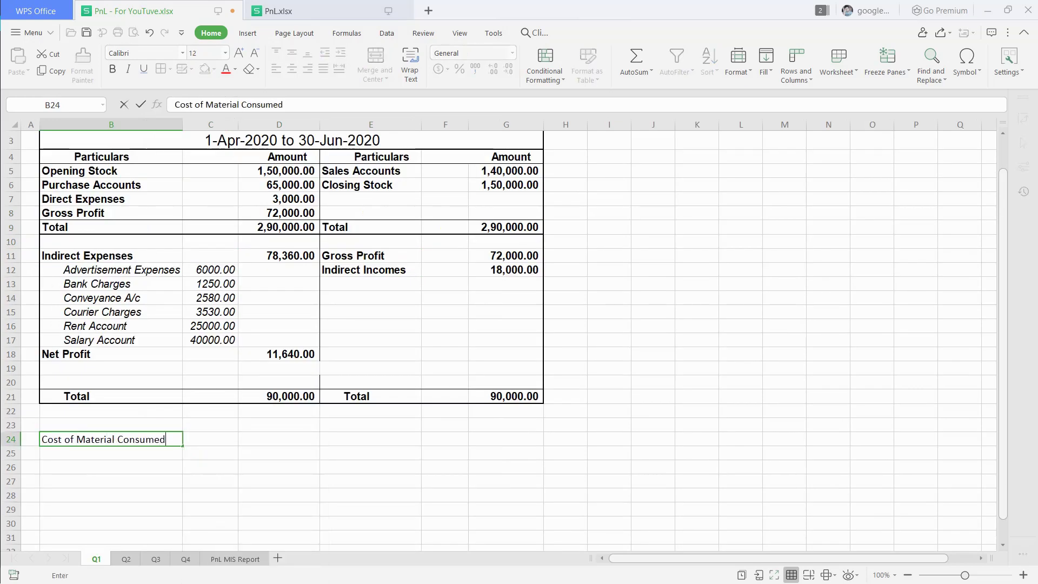
pyautogui.press('Tab')
pyautogui.press('Tab')
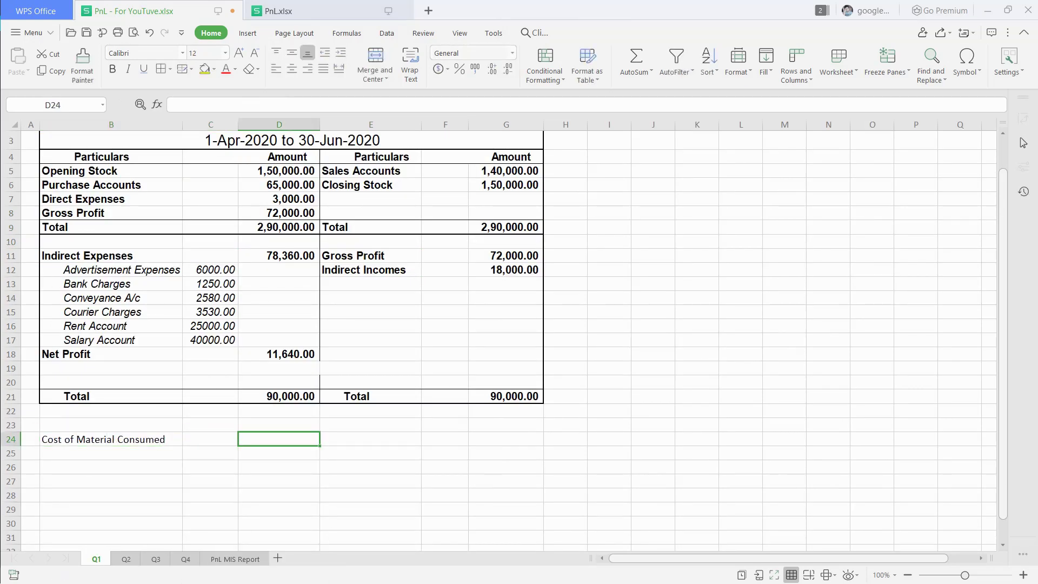
# Calculate the cost in D24 of the Q1 sheet with =D5+D6+D7-G6 and paste its value into C9 of the report
pyautogui.write('=')
pyautogui.press('Up')
pyautogui.press('Up')
pyautogui.press('Up')
pyautogui.press('Up')
pyautogui.press('Up')
pyautogui.press('Up')
pyautogui.press('Up')
pyautogui.press('Up')
pyautogui.press('Up')
pyautogui.press('Up')
pyautogui.press('Up')
pyautogui.press('Up')
pyautogui.press('Up')
pyautogui.press('Up')
pyautogui.press('Up')
pyautogui.press('Up')
pyautogui.press('Up')
pyautogui.press('Up')
pyautogui.press('Up')
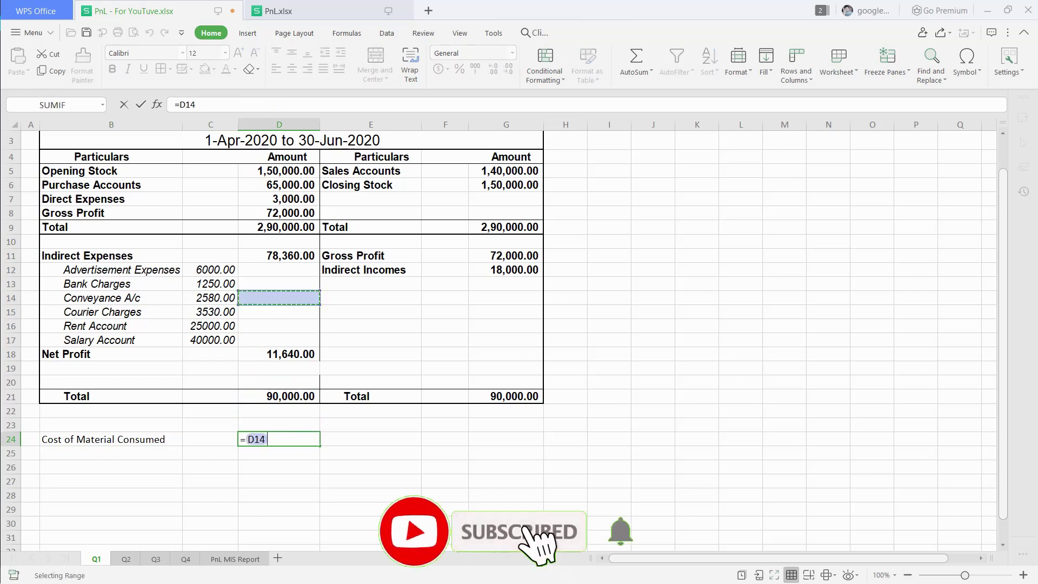
pyautogui.write('+')
pyautogui.press('Up')
pyautogui.press('Up')
pyautogui.press('Up')
pyautogui.press('Up')
pyautogui.press('Up')
pyautogui.press('Up')
pyautogui.press('Up')
pyautogui.press('Up')
pyautogui.press('Up')
pyautogui.press('Up')
pyautogui.press('Up')
pyautogui.press('Up')
pyautogui.press('Up')
pyautogui.press('Up')
pyautogui.press('Up')
pyautogui.press('Up')
pyautogui.press('Up')
pyautogui.press('Up')
pyautogui.write('+')
pyautogui.press('Up')
pyautogui.press('Up')
pyautogui.press('Up')
pyautogui.press('Up')
pyautogui.press('Up')
pyautogui.press('Up')
pyautogui.press('Up')
pyautogui.press('Up')
pyautogui.press('Up')
pyautogui.press('Up')
pyautogui.press('Up')
pyautogui.press('Up')
pyautogui.press('Up')
pyautogui.press('Up')
pyautogui.press('Up')
pyautogui.press('Up')
pyautogui.press('Up')
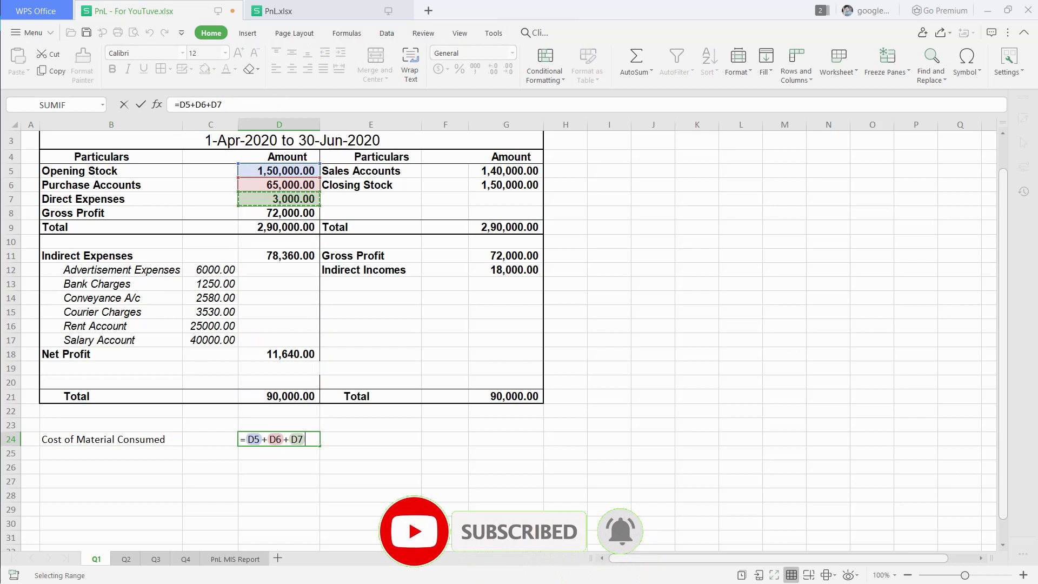
pyautogui.write('-')
pyautogui.press('Up')
pyautogui.press('Up')
pyautogui.press('Up')
pyautogui.press('Up')
pyautogui.press('Up')
pyautogui.press('Up')
pyautogui.press('Up')
pyautogui.press('Up')
pyautogui.press('Up')
pyautogui.press('Up')
pyautogui.press('Up')
pyautogui.press('Up')
pyautogui.press('Up')
pyautogui.press('Up')
pyautogui.press('Up')
pyautogui.press('Up')
pyautogui.press('Up')
pyautogui.press('Up')
pyautogui.press('Right')
pyautogui.press('Right')
pyautogui.press('Right')
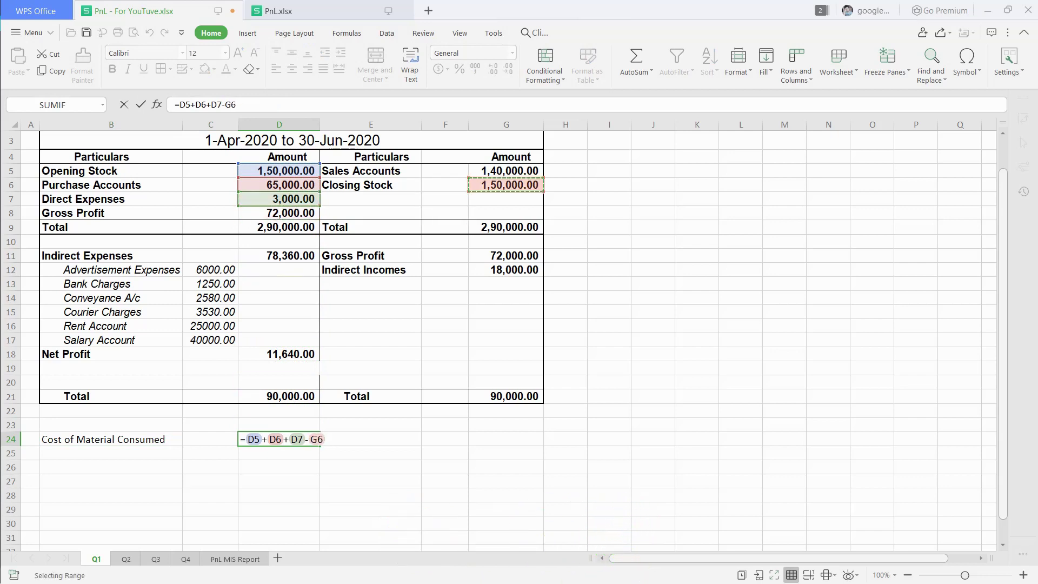
pyautogui.press('Return')
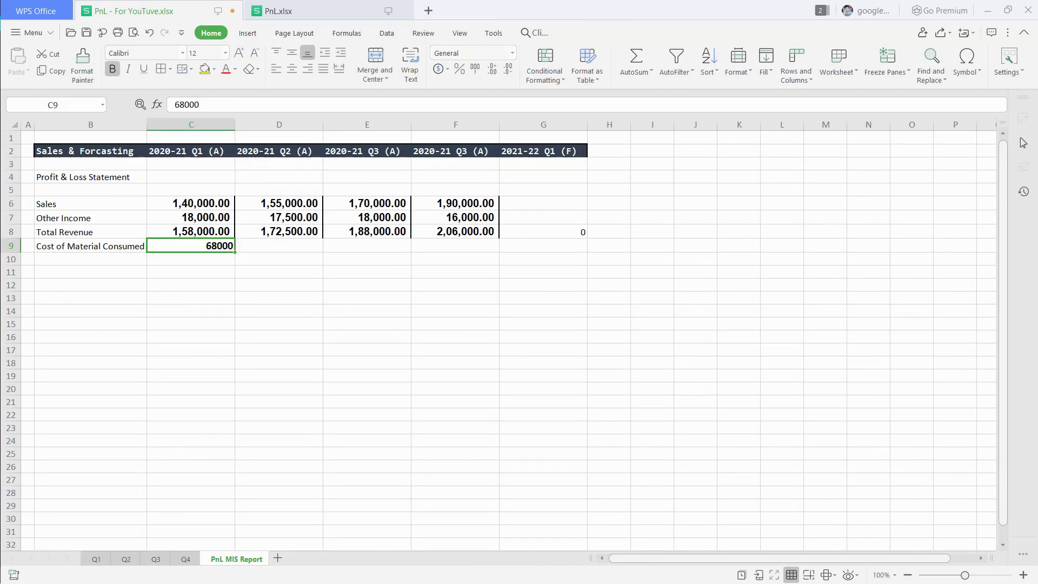
# Copy the Cost of Material Consumed row B24:D24 from Q1 to Q2 and paste the Q2 result as a value into D9 of the report
pyautogui.click(279, 246)
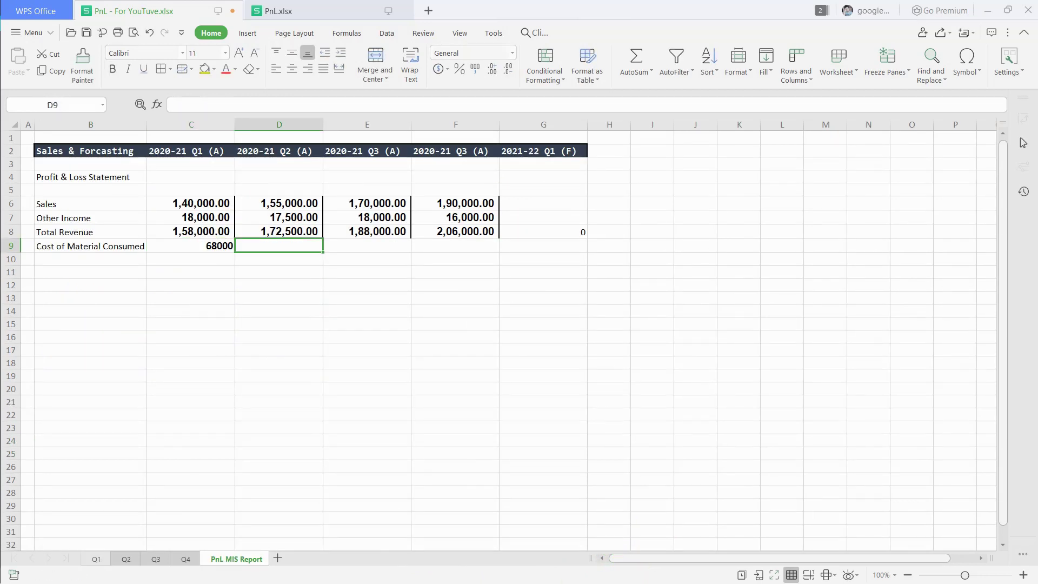
pyautogui.click(96, 559)
pyautogui.moveTo(111, 440); pyautogui.dragTo(286, 441)
pyautogui.hotkey('ctrl', 'c')
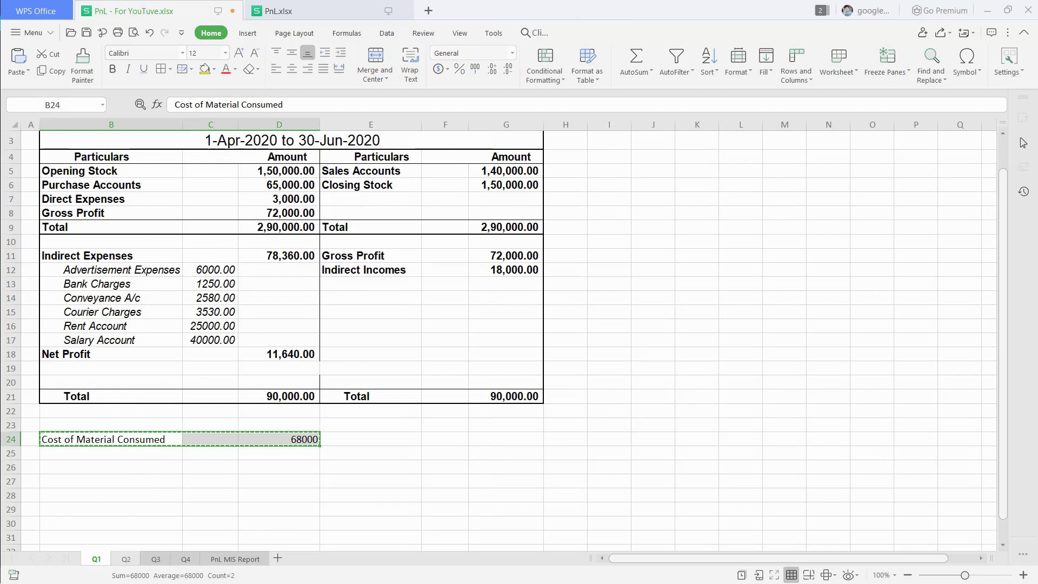
pyautogui.click(126, 558)
pyautogui.hotkey('ctrl', 'v')
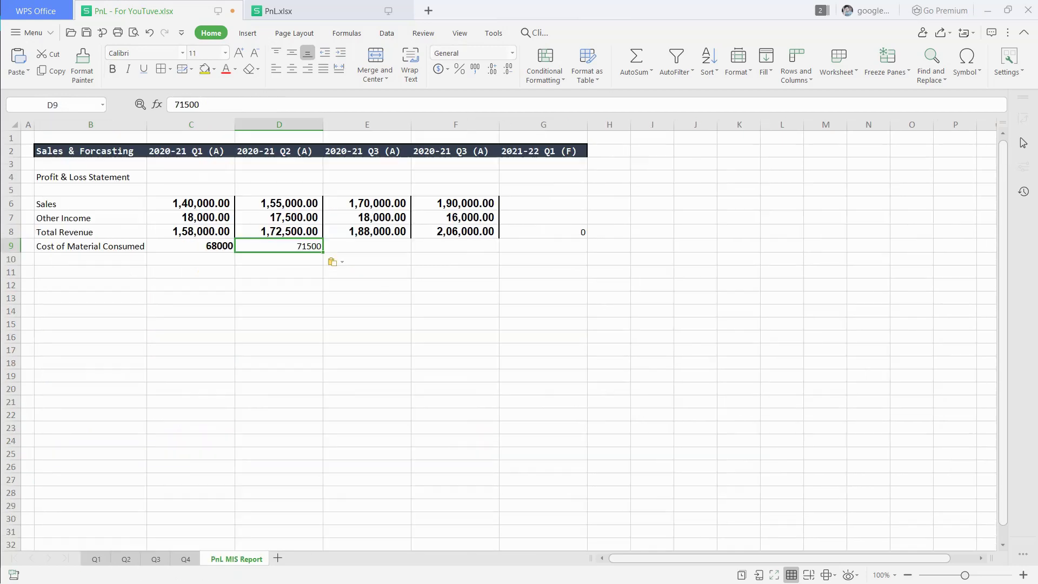
# Copy the Cost of Material Consumed row from Q2 to row 24 of Q3 and paste the Q3 result as a value into E9 of the report
pyautogui.click(366, 246)
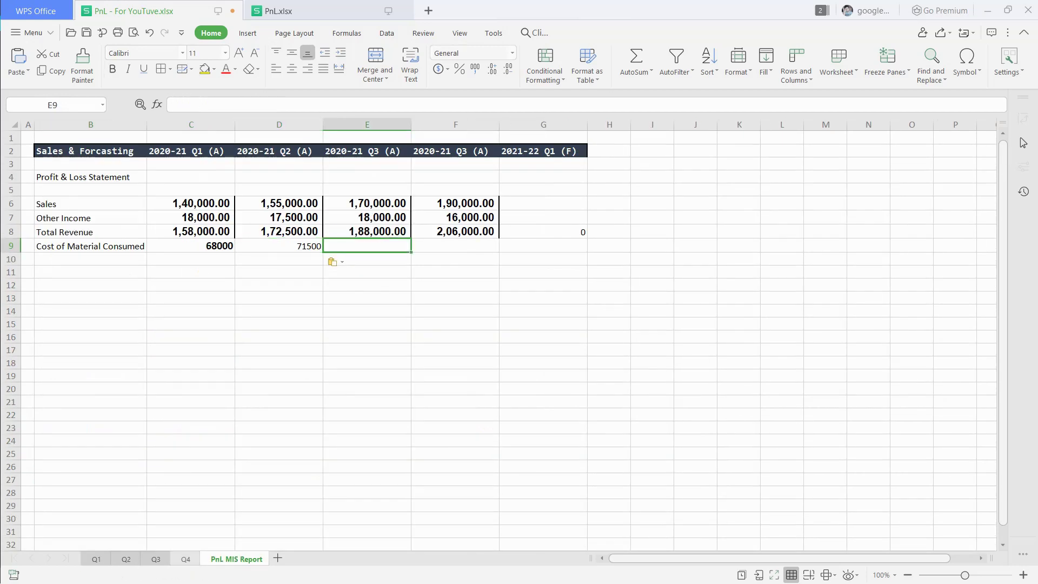
pyautogui.click(126, 559)
pyautogui.moveTo(110, 473); pyautogui.dragTo(279, 473)
pyautogui.hotkey('ctrl', 'pagedown')
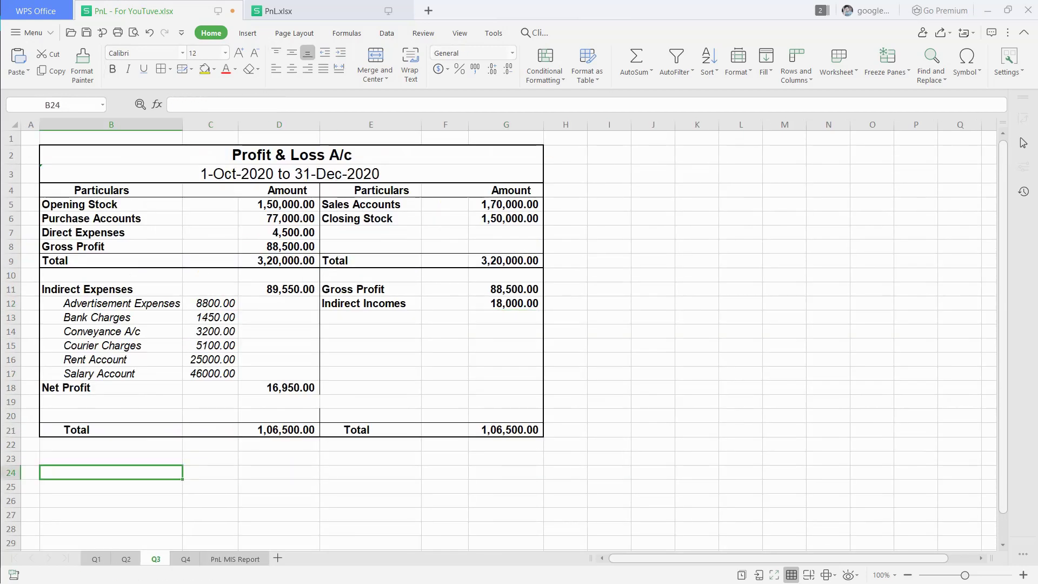
pyautogui.hotkey('ctrl', 'v')
pyautogui.click(279, 473)
pyautogui.hotkey('ctrl', 'c')
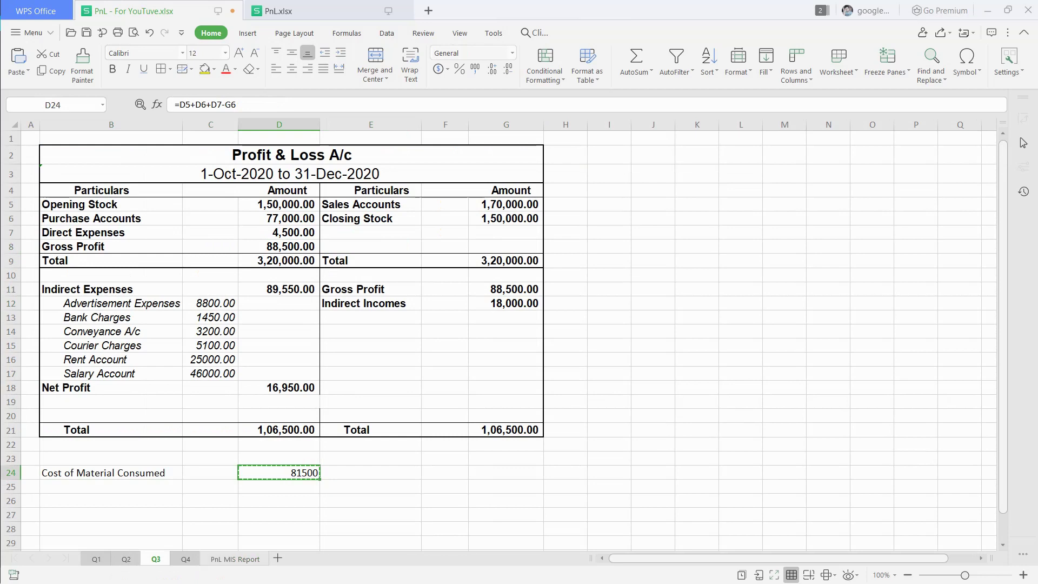
pyautogui.click(235, 559)
pyautogui.click(19, 72)
pyautogui.click(39, 124)
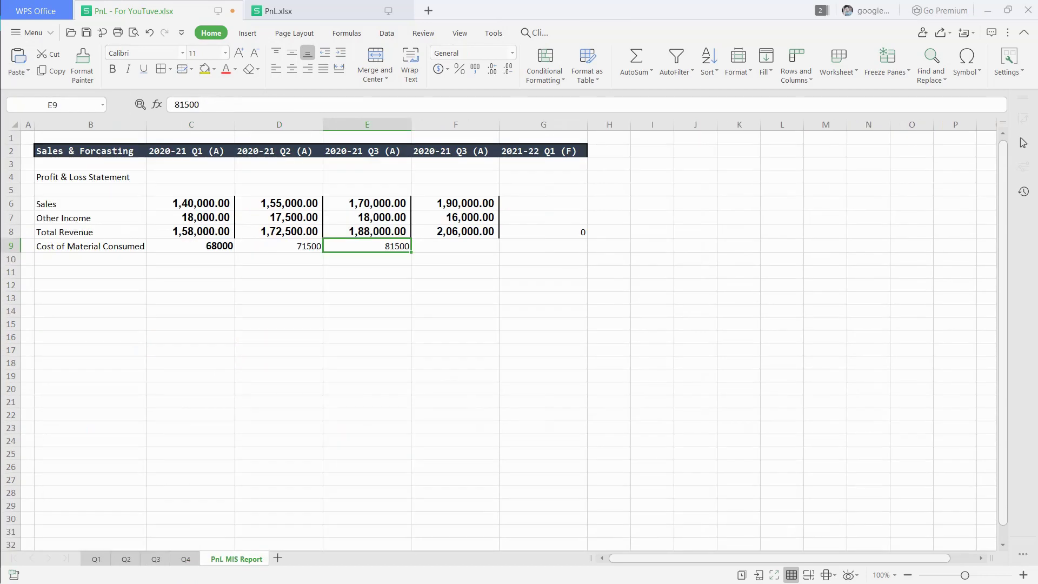
# Paste the Q4 cost of material as a value into F9 and apply the Total Revenue row's formatting to C9:F9
pyautogui.press('Right')
pyautogui.click(18, 71)
pyautogui.click(40, 125)
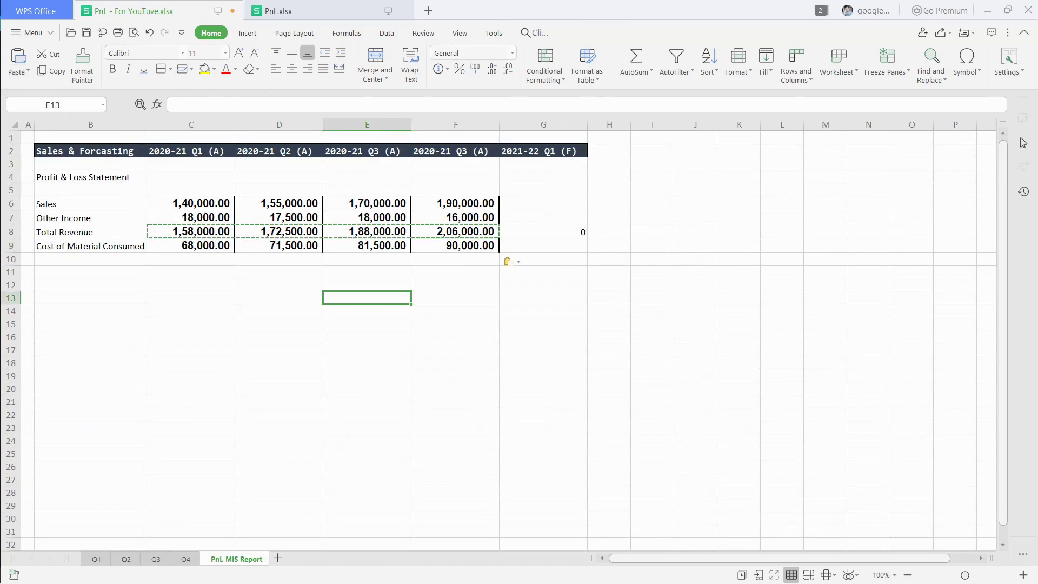
# Copy the six indirect expense names, Advertisement Expenses to Salary Account, from the Q1 sheet into B10:B15 of the report without their formatting
pyautogui.click(90, 259)
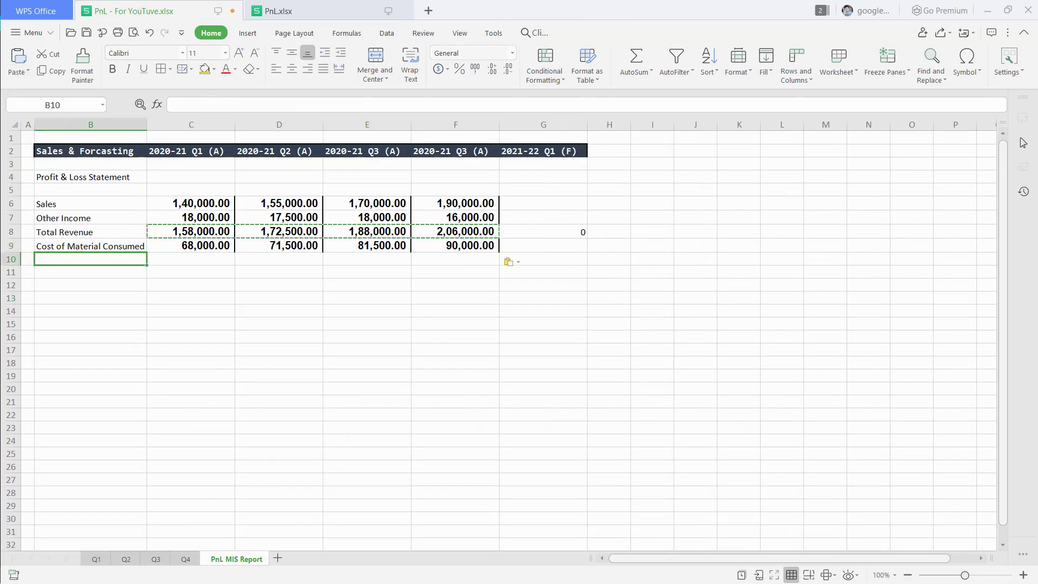
pyautogui.click(96, 558)
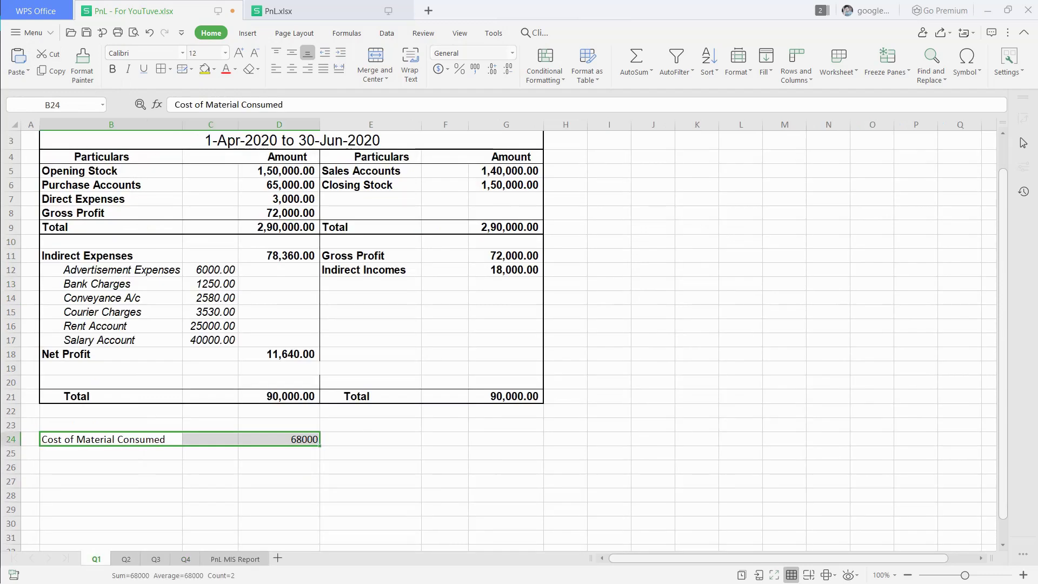
pyautogui.moveTo(111, 270); pyautogui.dragTo(111, 340)
pyautogui.click(235, 559)
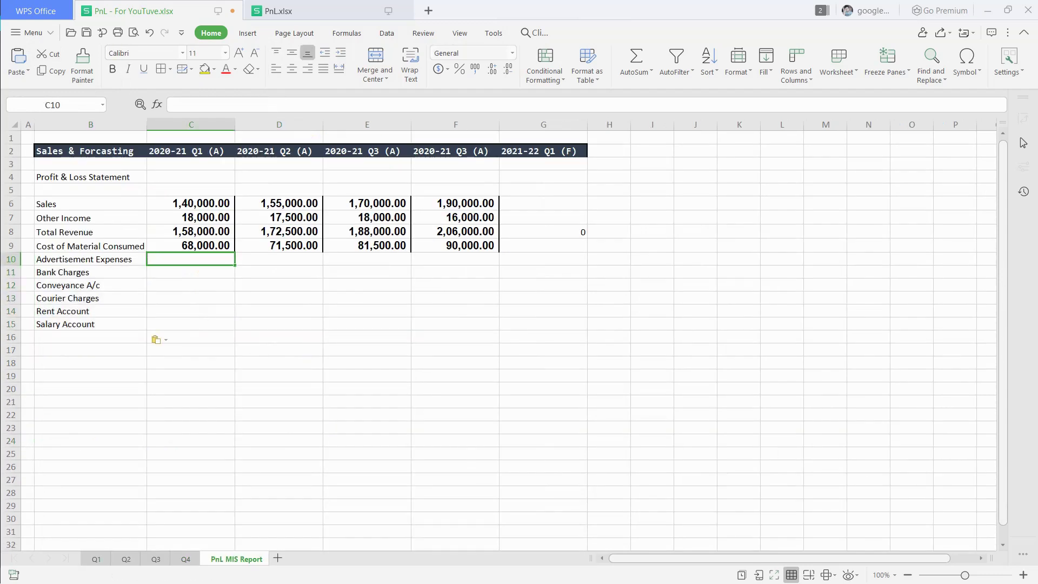
# Copy the six indirect expense amounts from the Q1 and Q2 sheets into C10:C15 and D10:D15 of the report
pyautogui.click(97, 559)
pyautogui.moveTo(211, 270); pyautogui.dragTo(211, 340)
pyautogui.hotkey('ctrl', 'c')
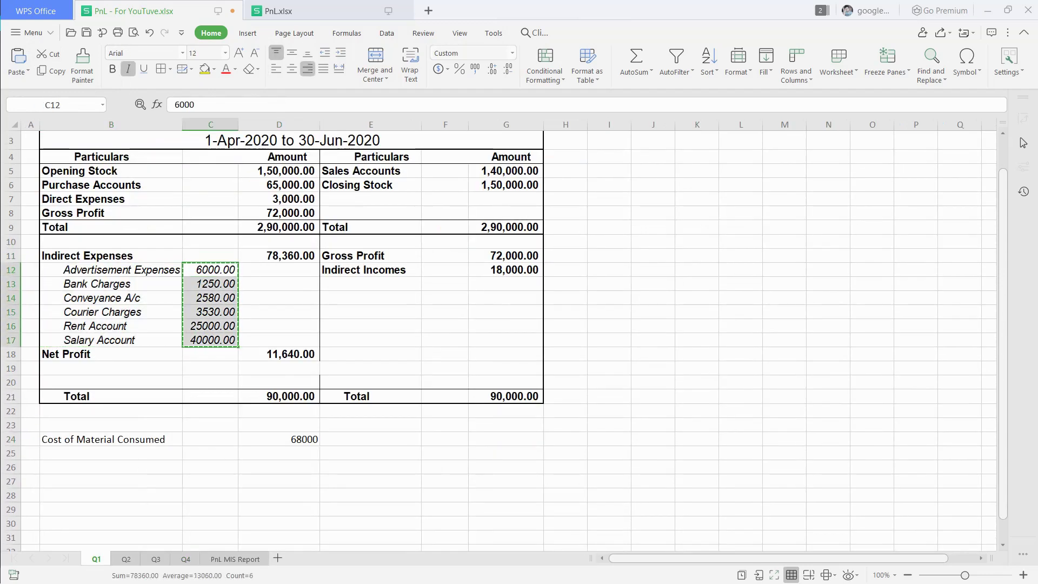
pyautogui.click(235, 559)
pyautogui.hotkey('ctrl', 'v')
pyautogui.click(279, 260)
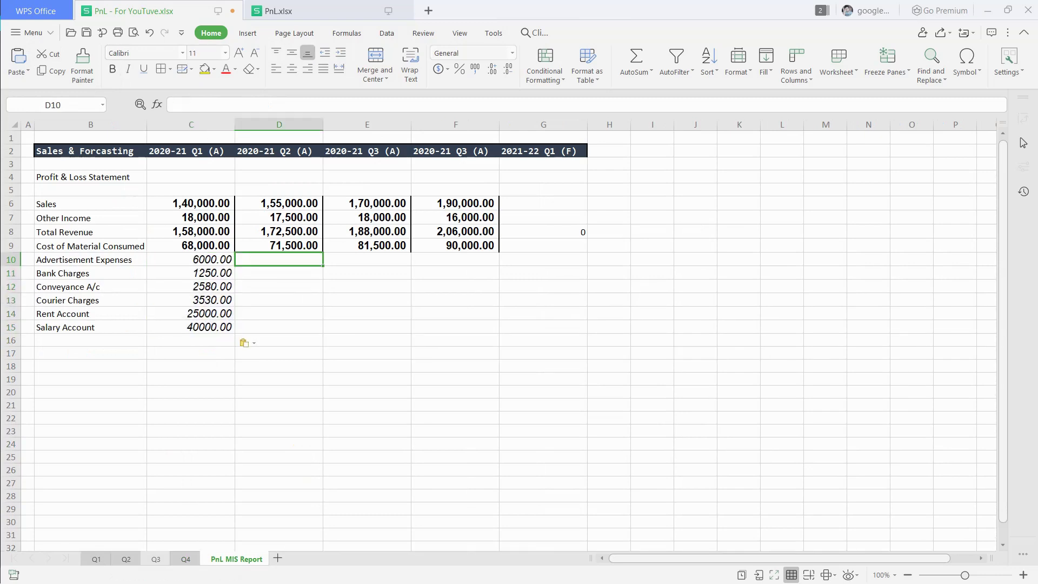
pyautogui.hotkey('ctrl', 'v')
# Copy the six indirect expense amounts in C12:C17 of the Q3 sheet into E10:E15 of the report
pyautogui.click(367, 260)
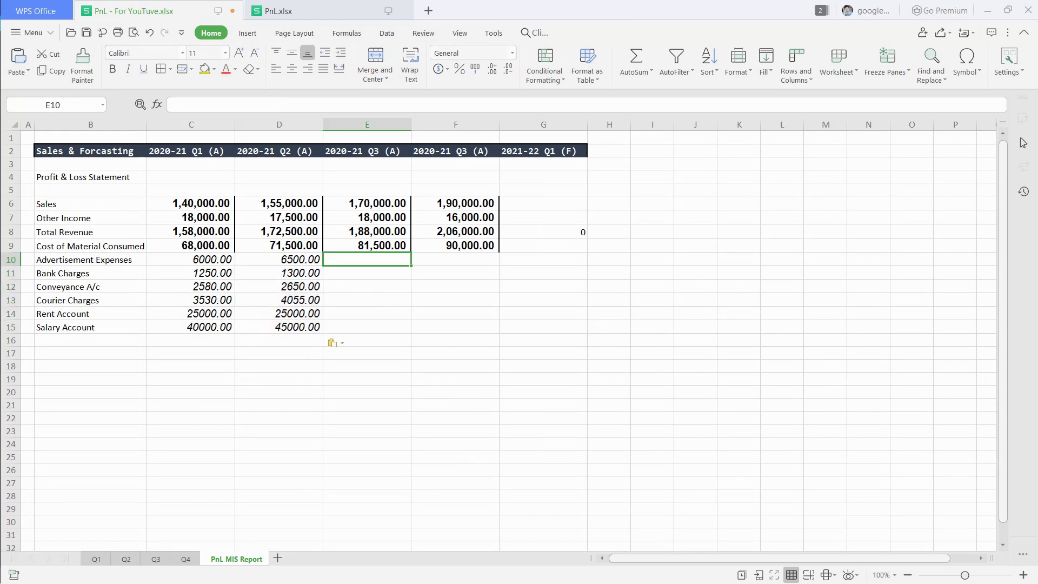
pyautogui.click(156, 559)
pyautogui.moveTo(211, 303); pyautogui.dragTo(210, 375)
pyautogui.hotkey('ctrl', 'c')
pyautogui.click(235, 559)
pyautogui.hotkey('ctrl', 'v')
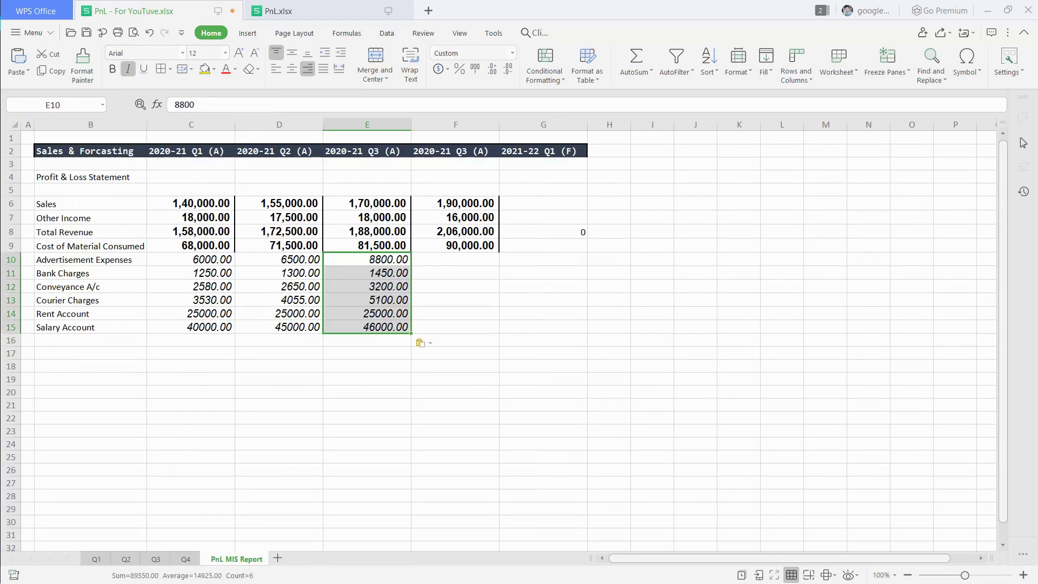
# Copy the six indirect expense amounts in C12:C17 of the Q4 sheet into F10:F15 of the report
pyautogui.click(186, 559)
pyautogui.moveTo(211, 303); pyautogui.dragTo(210, 374)
pyautogui.hotkey('ctrl', 'c')
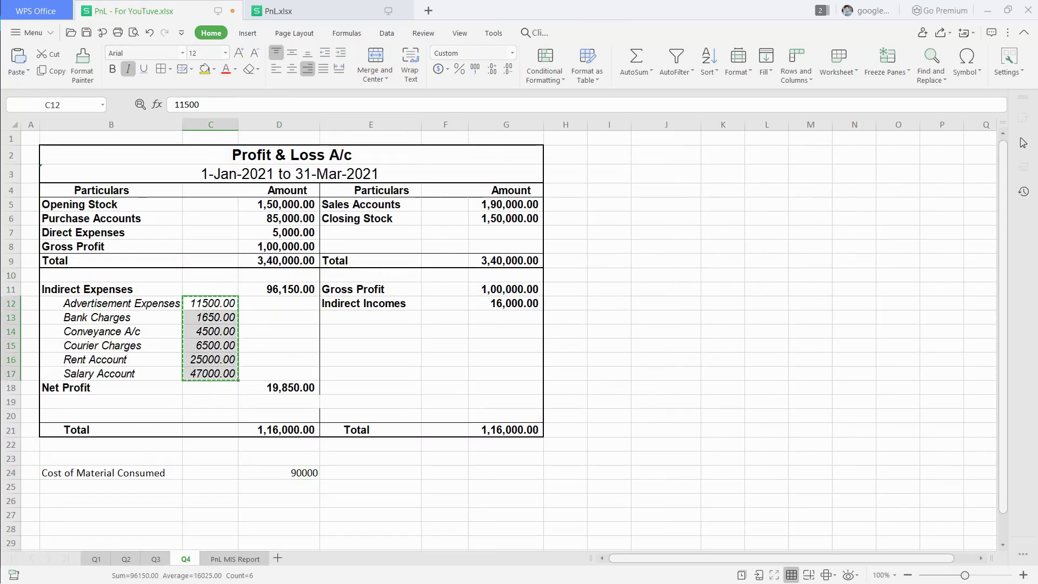
pyautogui.click(235, 559)
pyautogui.click(455, 259)
pyautogui.hotkey('ctrl', 'v')
# Label B16 of the report, below Salary Account, "Total Expense"
pyautogui.click(91, 340)
pyautogui.write('Total')
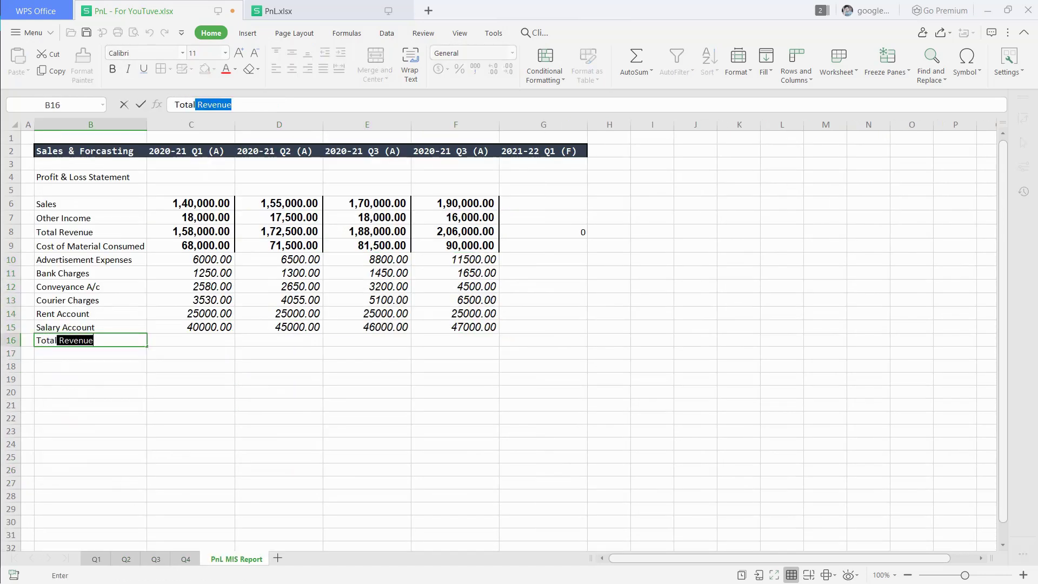
pyautogui.write(' Expense')
pyautogui.press('Tab')
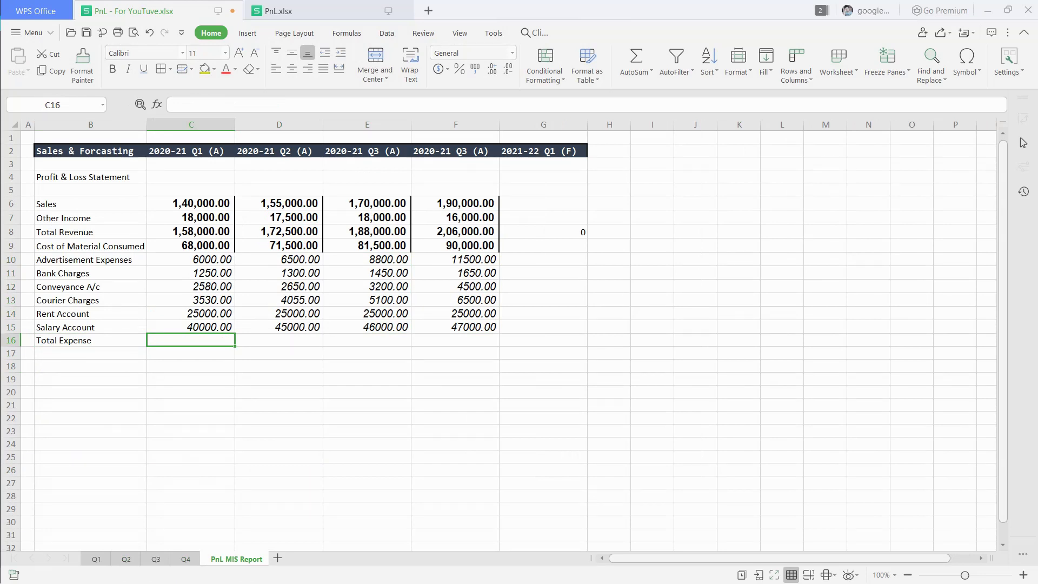
# Total the material cost and indirect expenses C9:C15 in C16 with a SUM formula
pyautogui.write('=sum')
pyautogui.press('Tab')
pyautogui.press('Up')
pyautogui.hotkey('shift', 'Up')
pyautogui.hotkey('shift', 'Up')
pyautogui.hotkey('shift', 'Up')
pyautogui.hotkey('shift', 'Up')
pyautogui.hotkey('shift', 'Up')
pyautogui.hotkey('shift', 'Up')
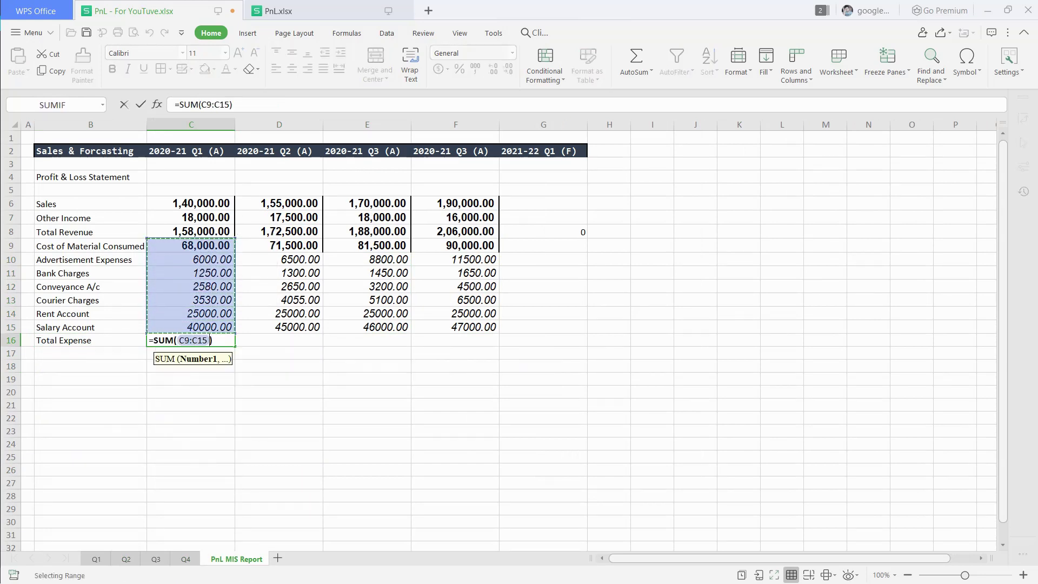
pyautogui.press('Return')
# Extend the Total Expense formula across D16:F16 and give row 16 the formatting of the Salary Account row
pyautogui.press('Up')
pyautogui.press('Right')
pyautogui.press('Right')
pyautogui.hotkey('ctrl', 'r')
pyautogui.press('Right')
pyautogui.hotkey('ctrl', 'r')
pyautogui.press('Right')
pyautogui.hotkey('ctrl', 'r')
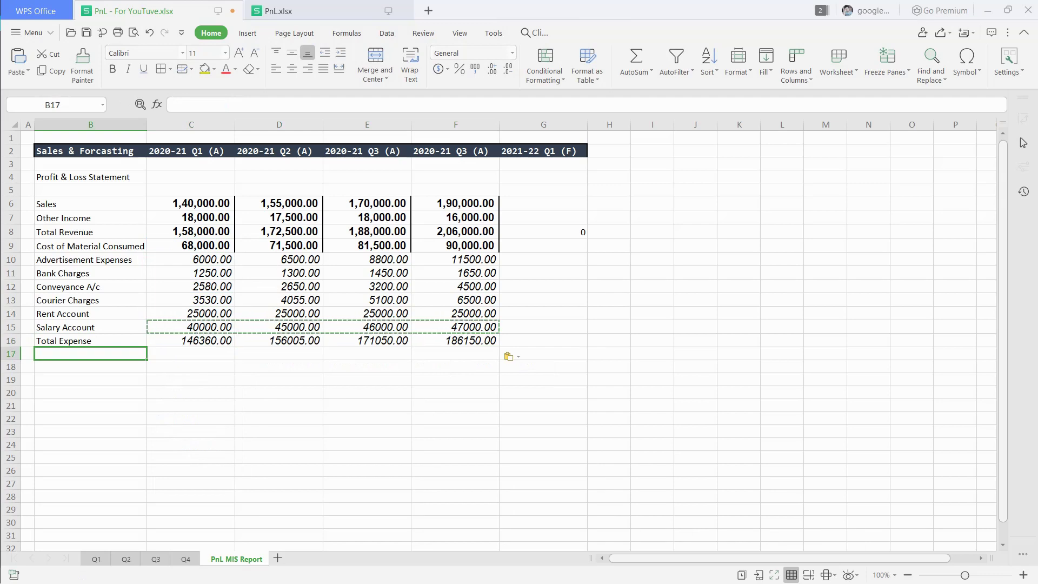
# Label B17 "Profit Before Tax" and calculate it in C17 as total revenue minus total expense, =C8-C16
pyautogui.write('Profit Before Tax')
pyautogui.press('Tab')
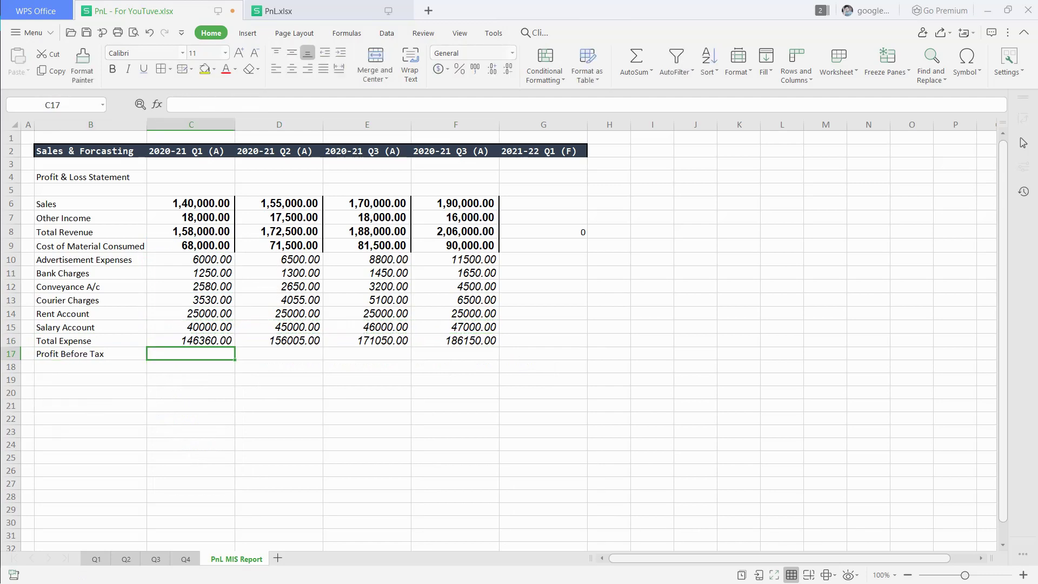
pyautogui.write('=')
pyautogui.press('Up')
pyautogui.press('Up')
pyautogui.press('Up')
pyautogui.press('Up')
pyautogui.press('Up')
pyautogui.press('Up')
pyautogui.press('Up')
pyautogui.press('Up')
pyautogui.press('Up')
pyautogui.write('-')
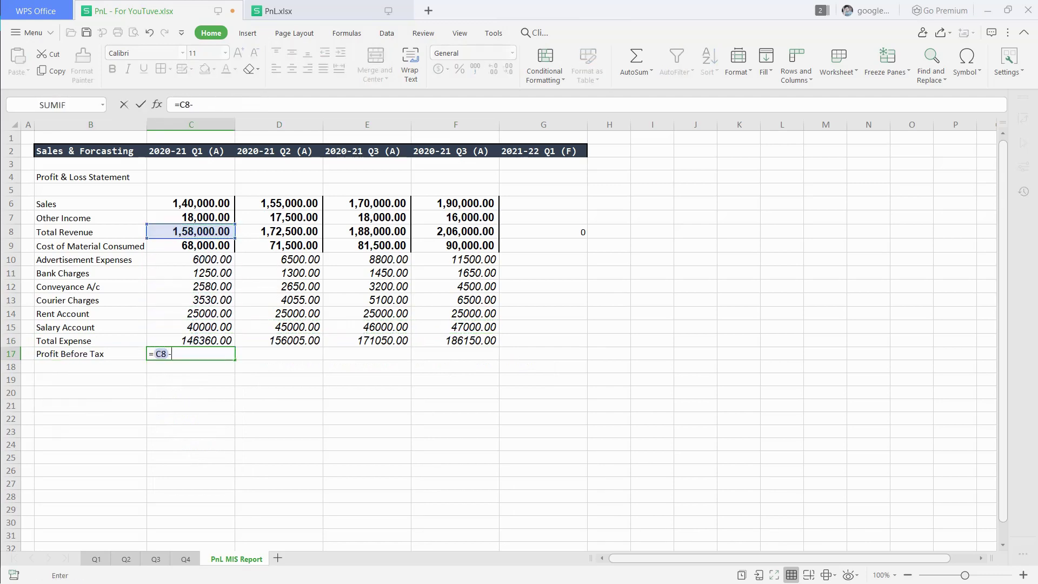
pyautogui.press('Up')
pyautogui.press('Return')
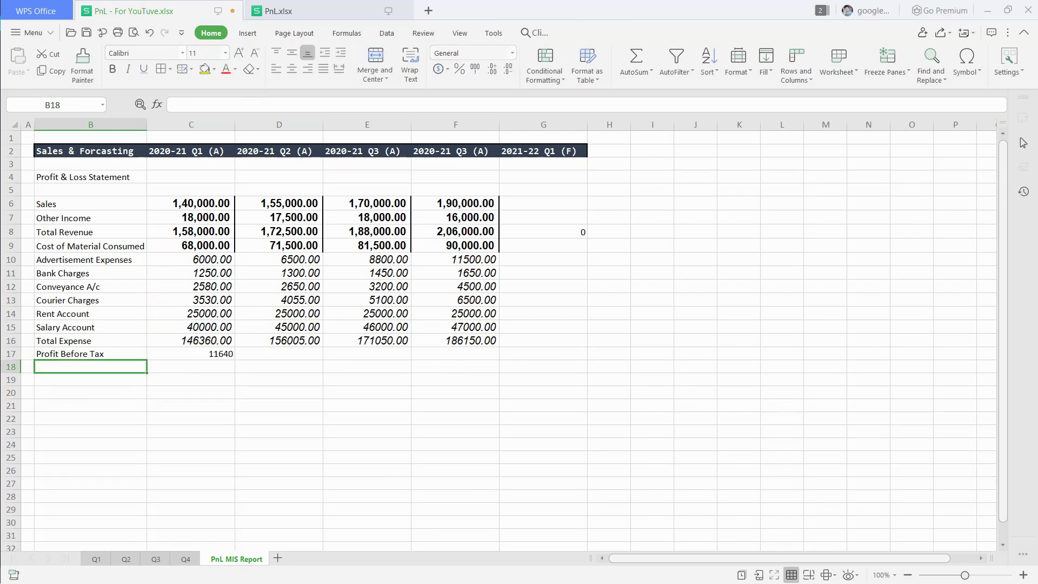
# Copy the Profit Before Tax formula across D17:F17 and give row 17 the formatting of the Total Expense row
pyautogui.press('Up')
pyautogui.press('Right')
pyautogui.hotkey('ctrl', 'c')
pyautogui.press('Right')
pyautogui.hotkey('ctrl', 'v')
pyautogui.press('Right')
pyautogui.hotkey('ctrl', 'v')
pyautogui.press('Right')
pyautogui.hotkey('ctrl', 'v')
pyautogui.press('Up')
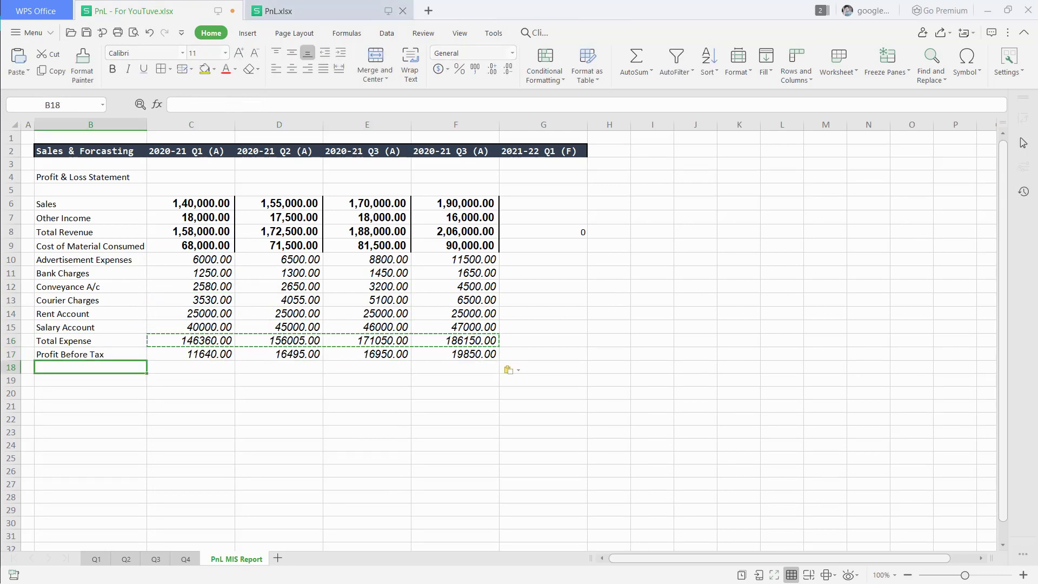
# Label B18 "Current Tax" and calculate it in C18 as 30% of Profit Before Tax, =C17*30%
pyautogui.write('Current Tax')
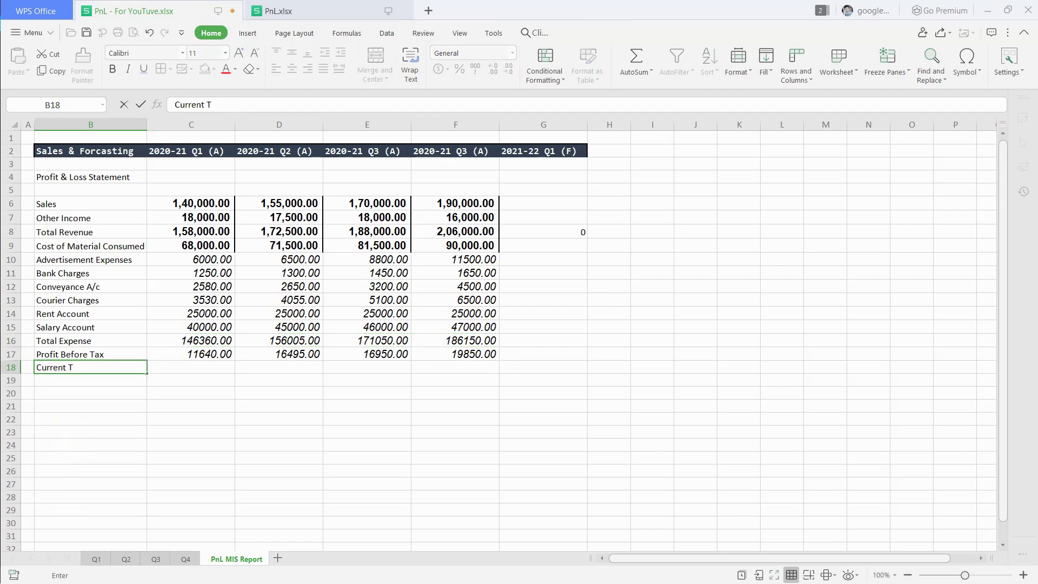
pyautogui.press('Tab')
pyautogui.write('=')
pyautogui.press('Up')
pyautogui.write('*')
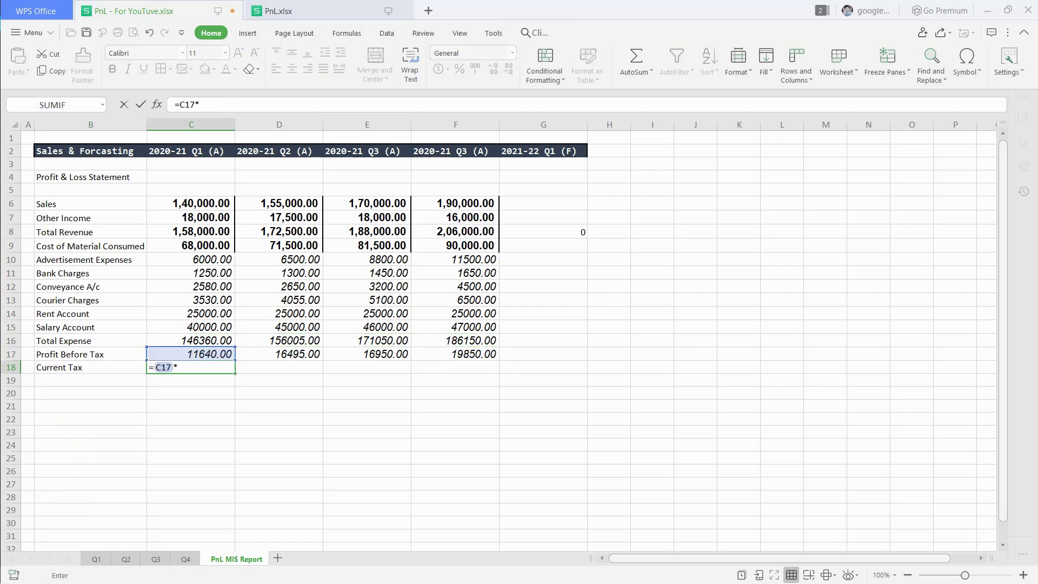
pyautogui.write('30%')
pyautogui.press('Return')
# Fill the Current Tax formula from C18 across D18:F18
pyautogui.press('Up')
pyautogui.press('Right')
pyautogui.press('Right')
pyautogui.hotkey('ctrl', 'r')
pyautogui.press('Right')
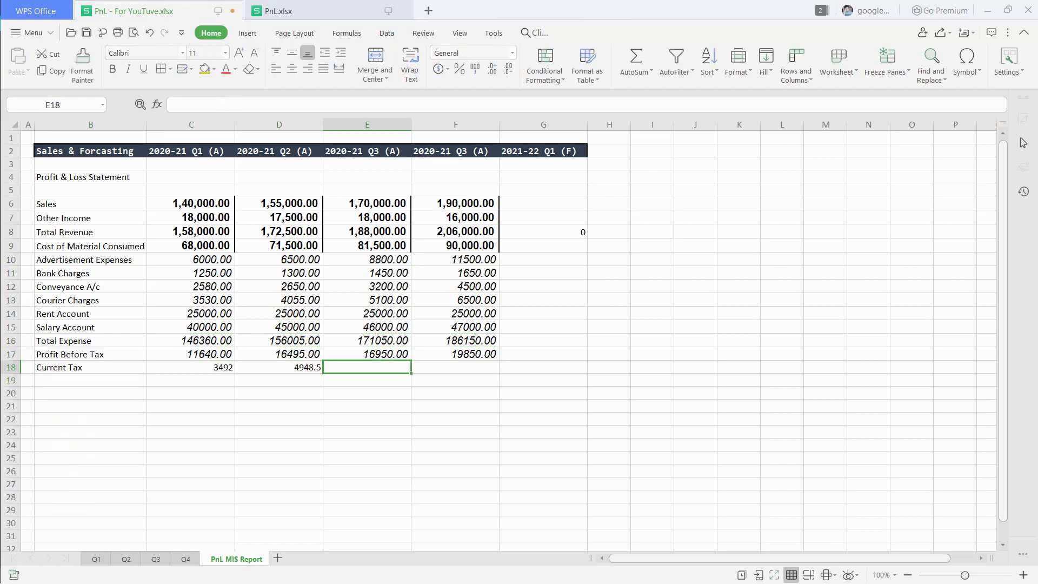
pyautogui.hotkey('ctrl', 'r')
pyautogui.press('Right')
pyautogui.hotkey('ctrl', 'r')
# Format the Current Tax amounts in C18:F18 with thousands separators and two decimals, and enlarge their font by two steps
pyautogui.hotkey('shift', 'Left')
pyautogui.hotkey('shift', 'Left')
pyautogui.hotkey('shift', 'Left')
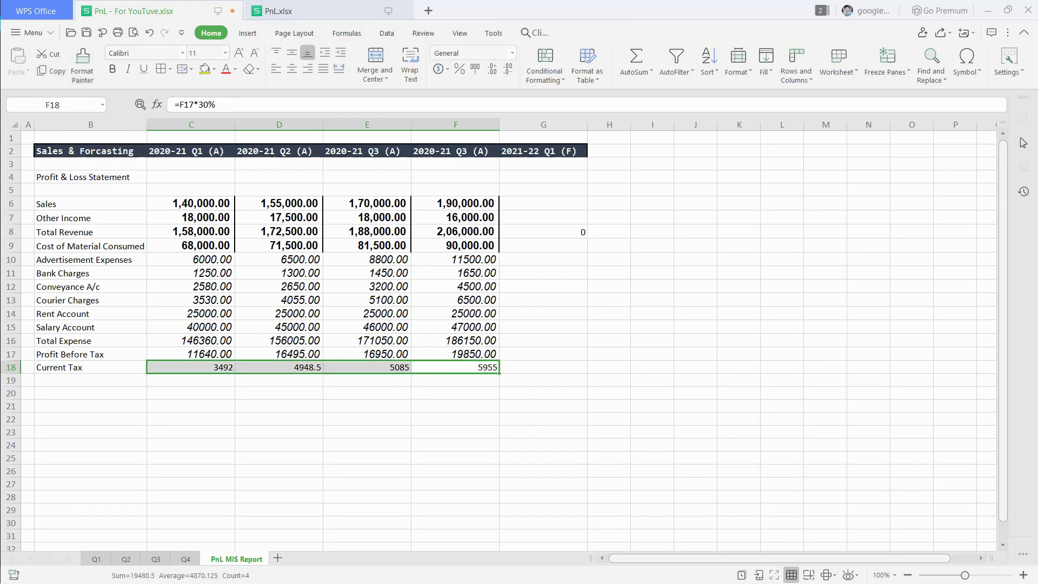
pyautogui.click(475, 69)
pyautogui.click(239, 53)
pyautogui.click(239, 53)
pyautogui.click(367, 396)
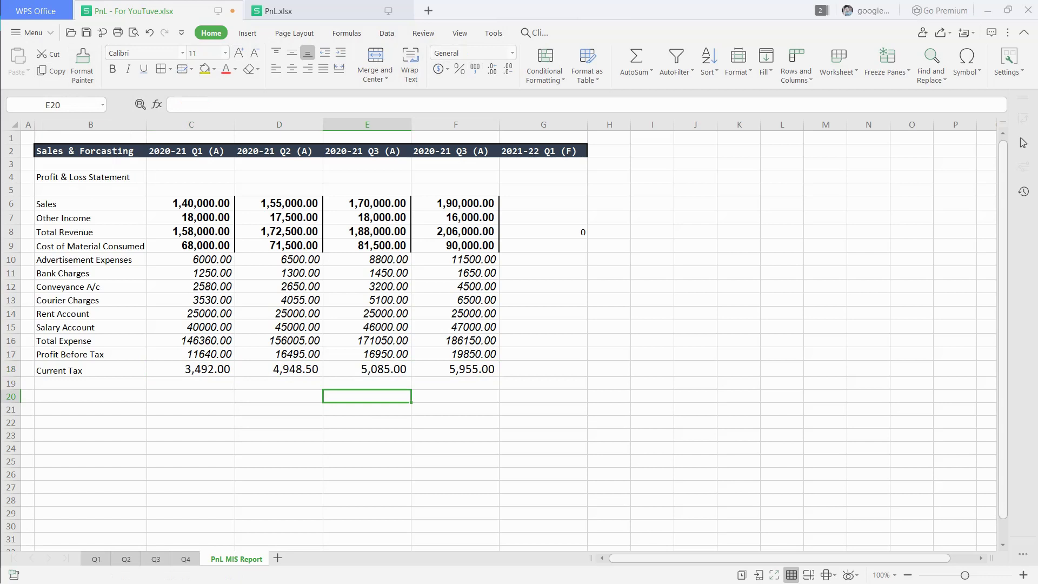
# Label B19 "Profit After Tax" and calculate it in C19 as Profit Before Tax minus Current Tax, =C17-C18
pyautogui.click(90, 384)
pyautogui.write('Profit After Tax')
pyautogui.press('Tab')
pyautogui.write('=')
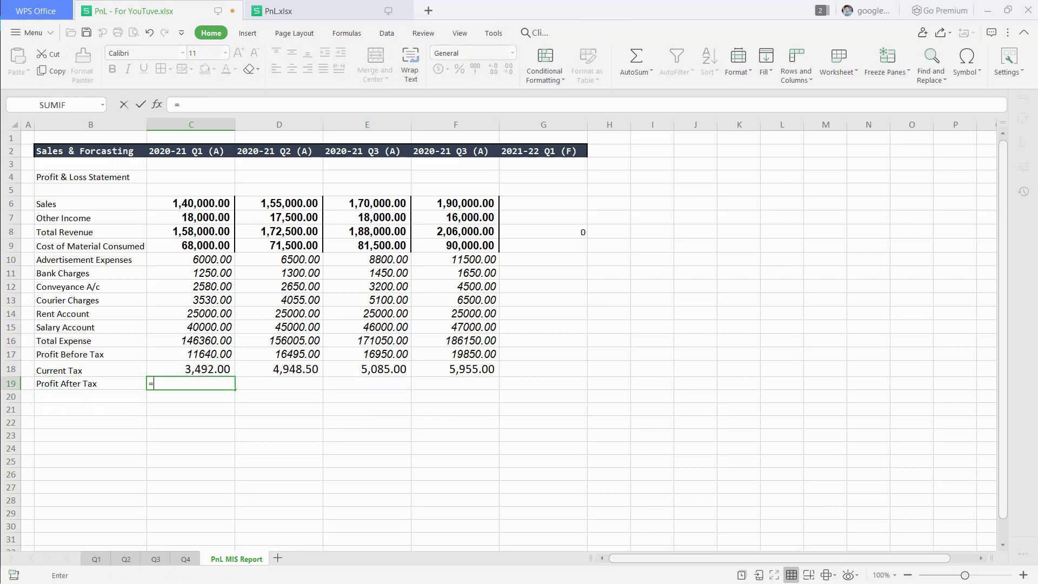
pyautogui.press('Up')
pyautogui.press('Up')
pyautogui.write('-')
pyautogui.press('Up')
pyautogui.press('Return')
# Fill the Profit After Tax formula from C19 across D19:F19
pyautogui.press('Up')
pyautogui.press('Right')
pyautogui.press('Right')
pyautogui.hotkey('ctrl', 'r')
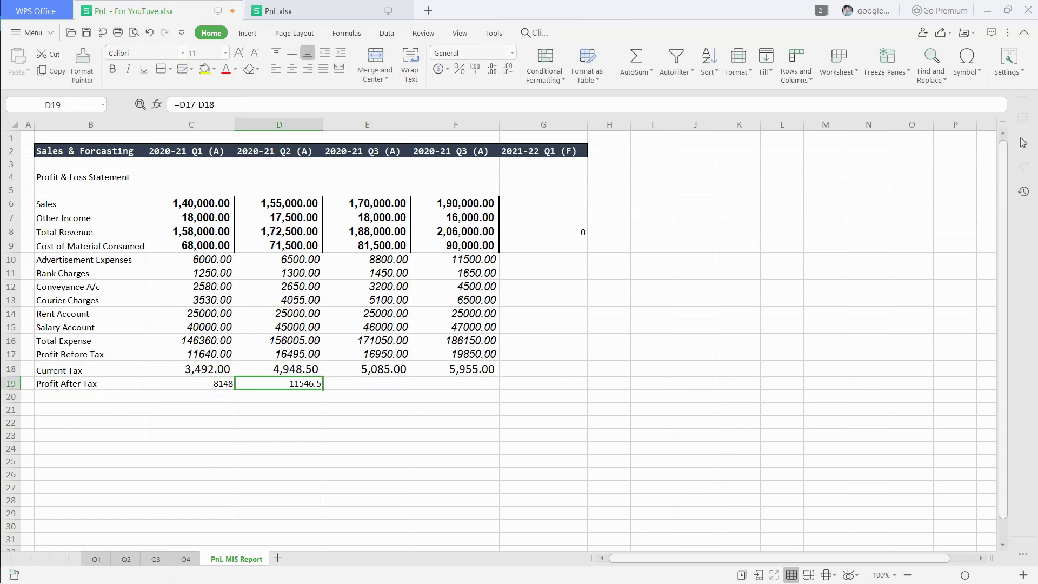
pyautogui.press('Right')
pyautogui.hotkey('ctrl', 'r')
pyautogui.press('Right')
pyautogui.hotkey('ctrl', 'r')
# Format the Profit After Tax amounts in C19:F19 with thousands separators and two decimals, and enlarge their font by two steps
pyautogui.hotkey('shift', 'Left')
pyautogui.hotkey('shift', 'Left')
pyautogui.hotkey('shift', 'Left')
pyautogui.click(475, 69)
pyautogui.doubleClick(239, 53)
pyautogui.click(652, 425)
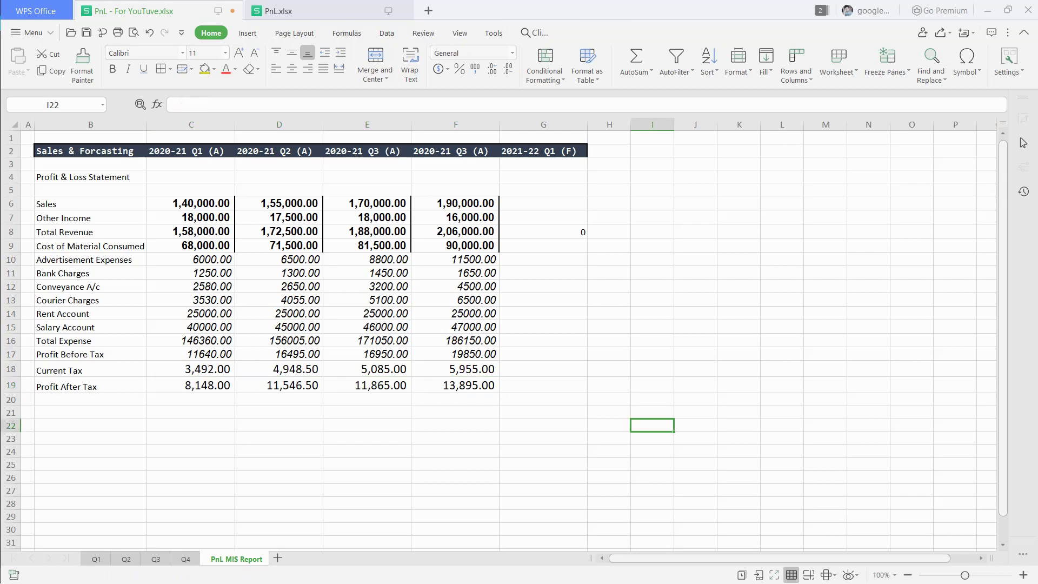
# Enter the heading "Percentage Analysis" in B21 and the row label "Sales Growth" in B22
pyautogui.click(91, 412)
pyautogui.write('Percentage')
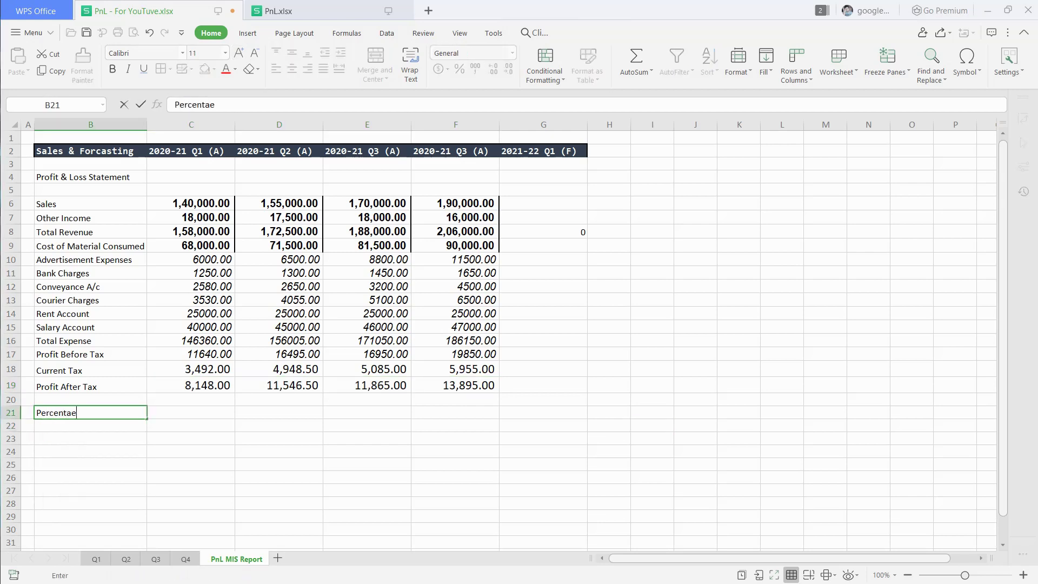
pyautogui.write(' Anaylis')
pyautogui.press('BackSpace')
pyautogui.press('BackSpace')
pyautogui.press('BackSpace')
pyautogui.press('BackSpace')
pyautogui.press('BackSpace')
pyautogui.write('lysis')
pyautogui.press('Tab')
pyautogui.press('Return')
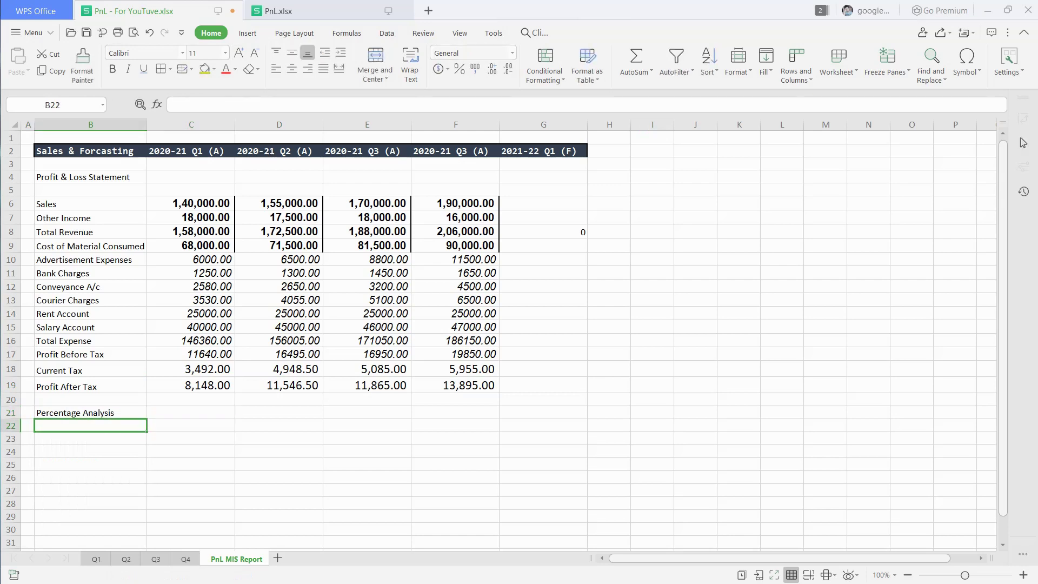
pyautogui.write('Sales ')
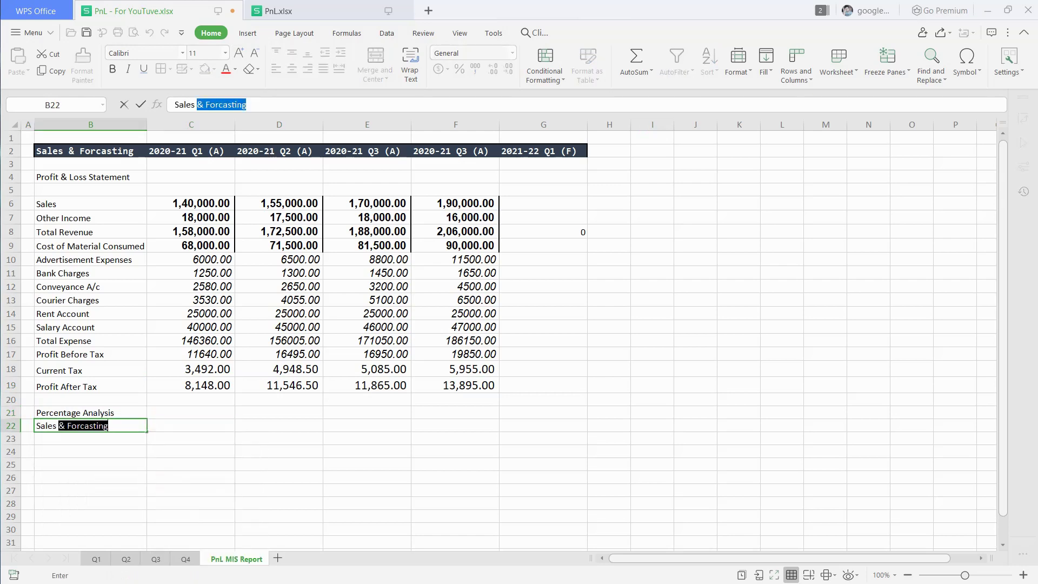
pyautogui.write('Growth')
pyautogui.press('Tab')
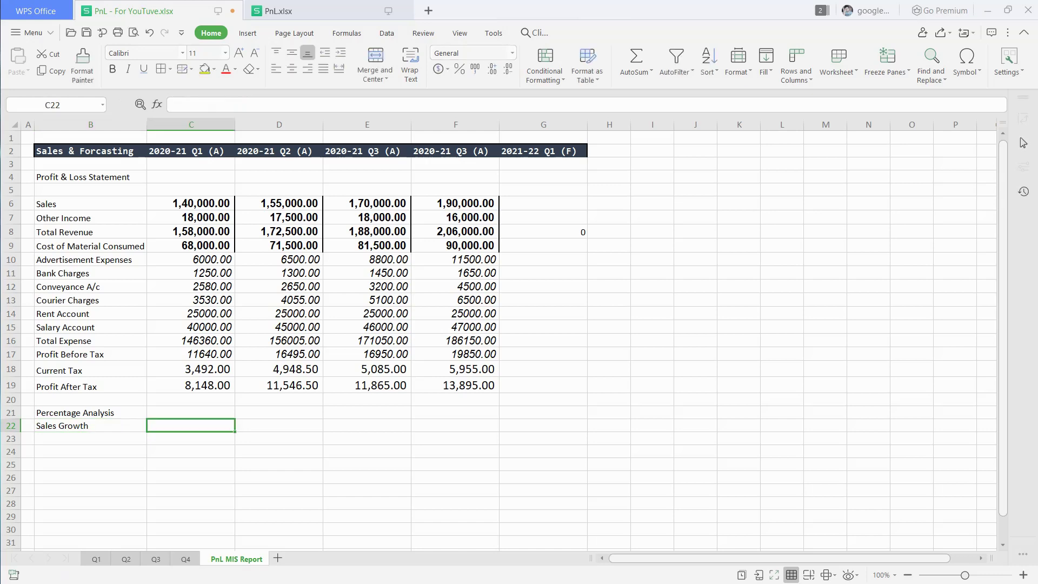
# Calculate the Q2 sales growth over Q1 in D22 with the formula =D6/C6-1
pyautogui.press('Right')
pyautogui.write('=')
pyautogui.press('Up')
pyautogui.press('Up')
pyautogui.press('Up')
pyautogui.press('Up')
pyautogui.press('Up')
pyautogui.press('Up')
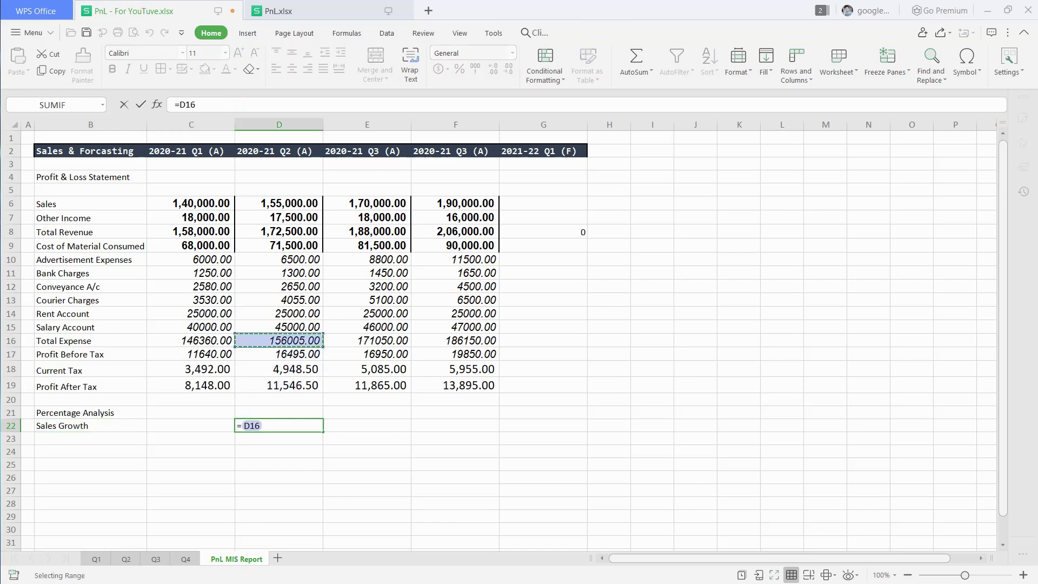
pyautogui.press('Up')
pyautogui.press('Up')
pyautogui.press('Up')
pyautogui.press('Up')
pyautogui.press('Up')
pyautogui.press('Up')
pyautogui.press('Up')
pyautogui.press('Up')
pyautogui.press('Up')
pyautogui.press('Up')
pyautogui.write('/')
pyautogui.press('Up')
pyautogui.press('Up')
pyautogui.press('Up')
pyautogui.press('Up')
pyautogui.press('Up')
pyautogui.press('Up')
pyautogui.press('Up')
pyautogui.press('Up')
pyautogui.press('Up')
pyautogui.press('Up')
pyautogui.press('Up')
pyautogui.press('Up')
pyautogui.press('Up')
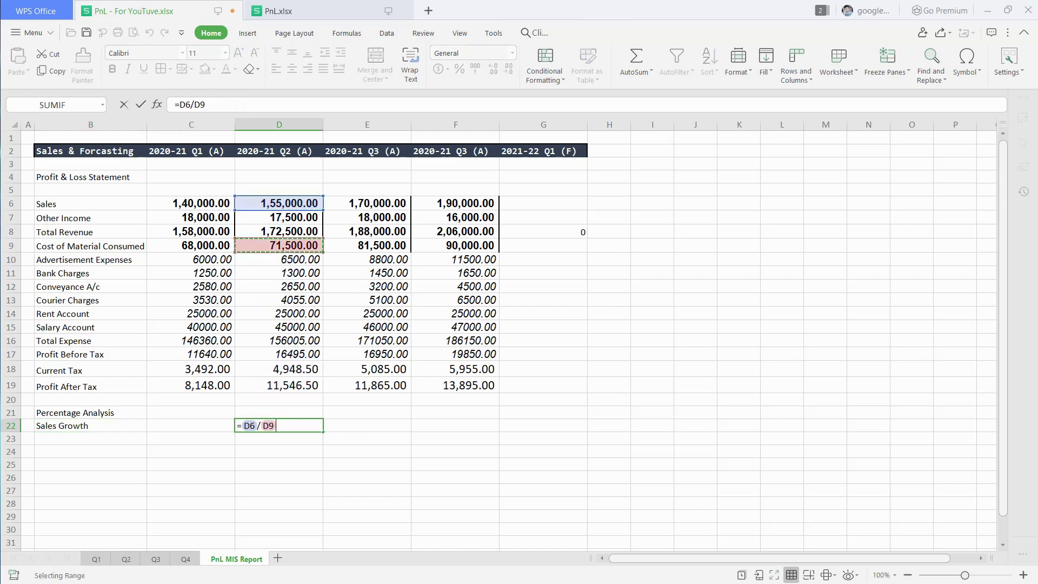
pyautogui.press('Up')
pyautogui.press('Up')
pyautogui.press('Up')
pyautogui.press('Left')
pyautogui.write('-1')
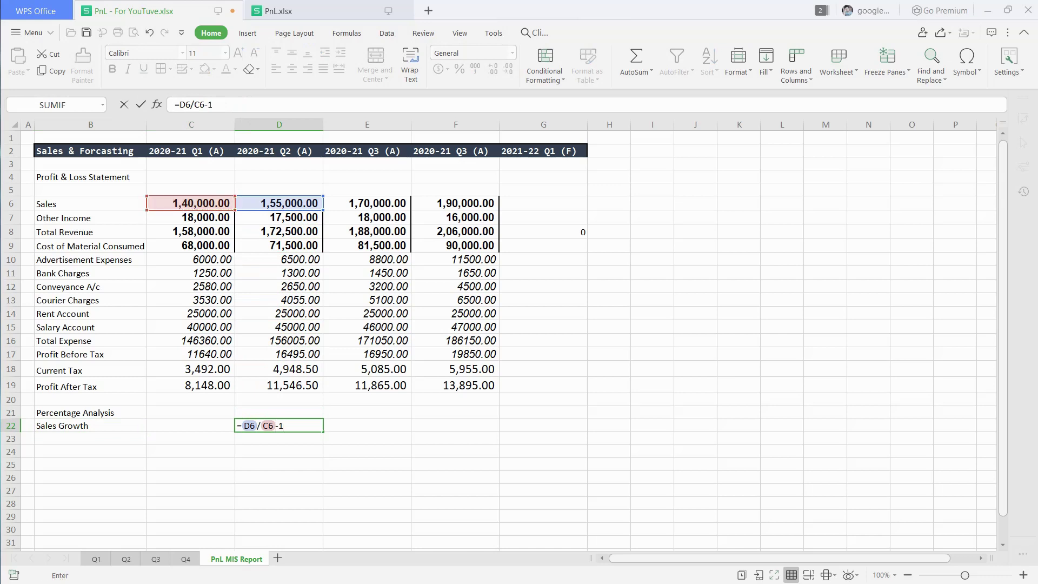
pyautogui.press('Return')
# Format D22 as a percentage with two decimals and fill the Sales Growth formula across E22:F22
pyautogui.press('Up')
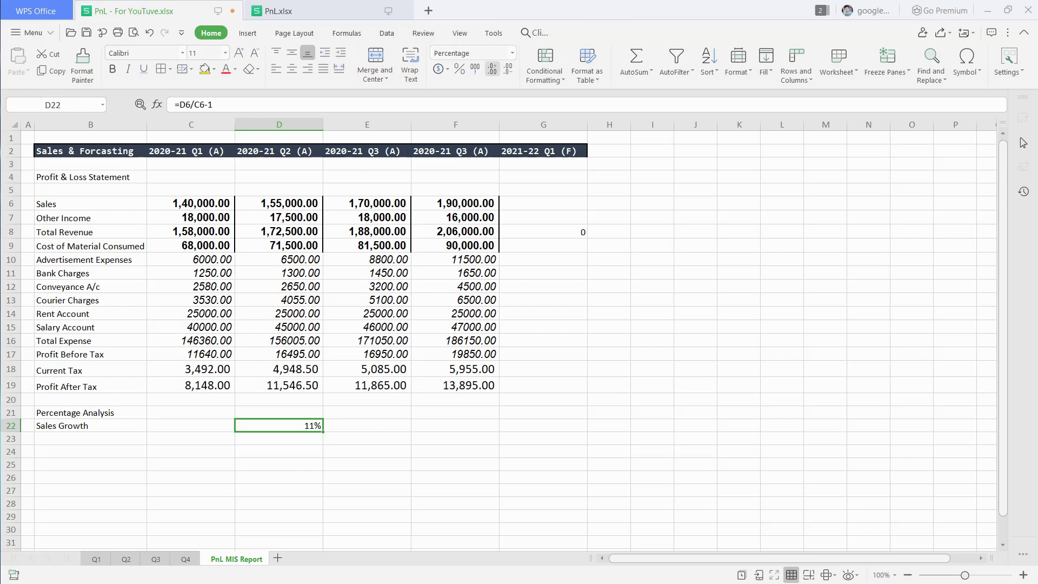
pyautogui.press('Right')
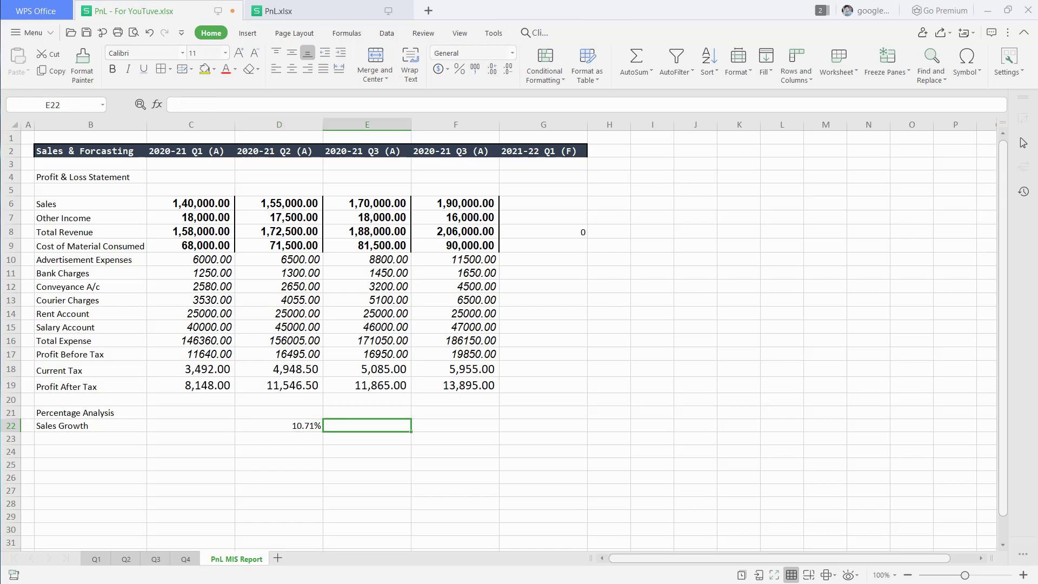
pyautogui.press('Right')
pyautogui.hotkey('ctrl', 'r')
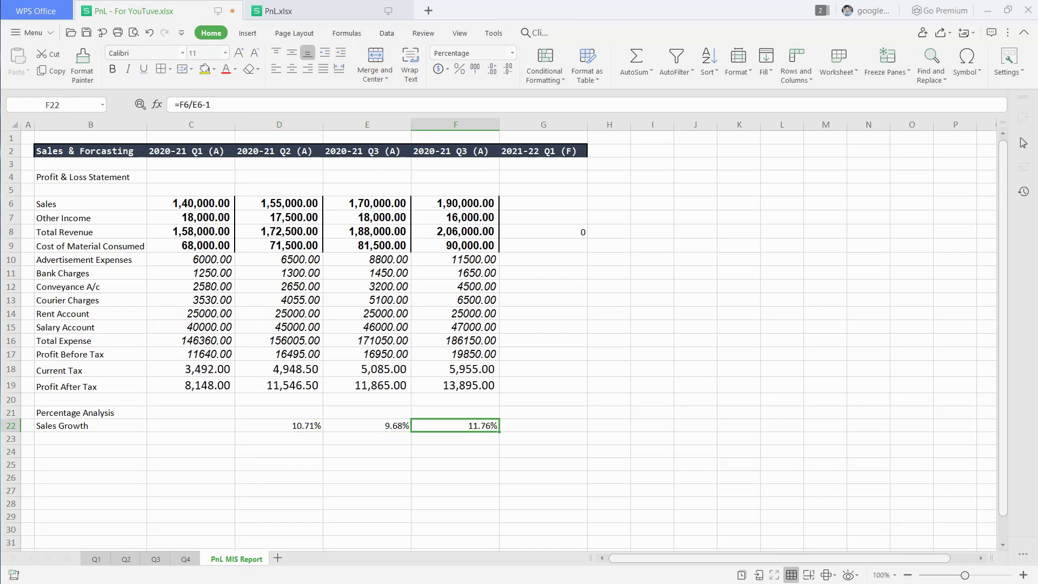
# Label B23, below Sales Growth, "COGS"
pyautogui.press('Left')
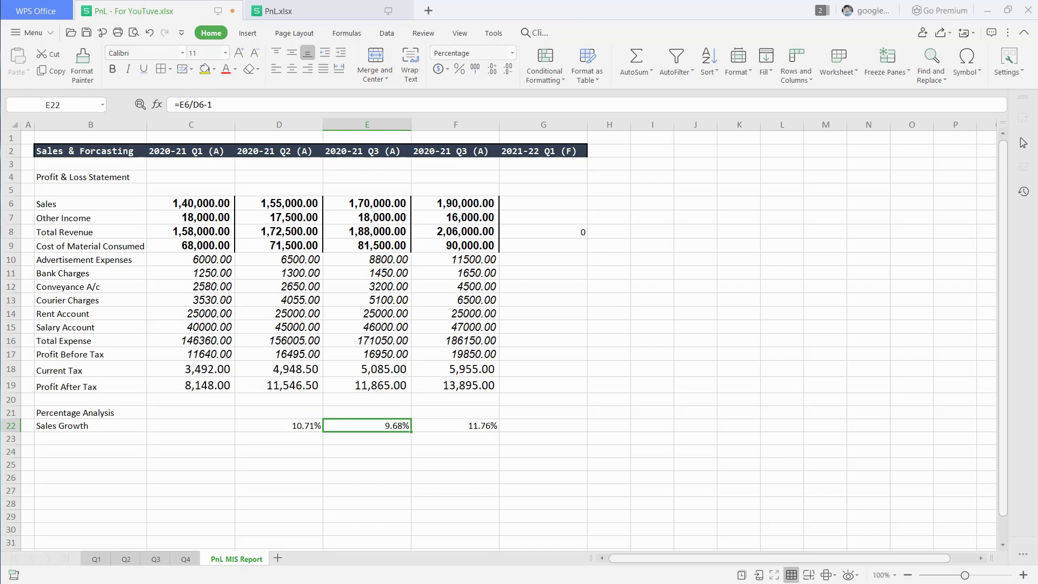
pyautogui.press('Down')
pyautogui.press('Left')
pyautogui.press('Left')
pyautogui.press('Left')
pyautogui.write('COGS')
pyautogui.press('Right')
pyautogui.press('Right')
pyautogui.press('Right')
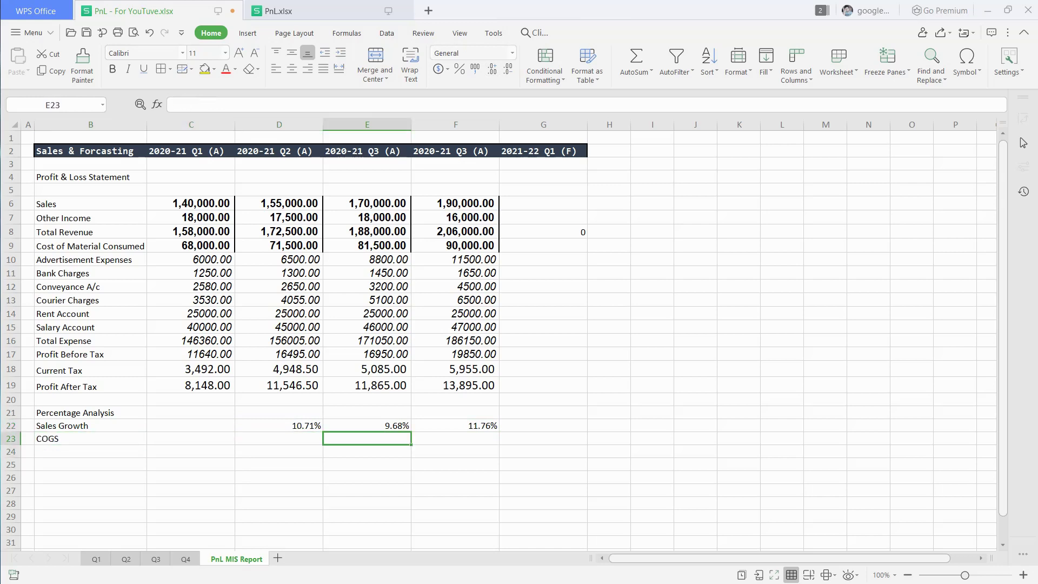
# Calculate the Q2 growth in COGS over Q1 in D23 with the formula =D9/C9-1
pyautogui.press('Left')
pyautogui.write('=')
pyautogui.press('Up')
pyautogui.press('Up')
pyautogui.press('Up')
pyautogui.press('Up')
pyautogui.press('Up')
pyautogui.press('Up')
pyautogui.press('Up')
pyautogui.press('Up')
pyautogui.press('Up')
pyautogui.press('Up')
pyautogui.press('Up')
pyautogui.press('Up')
pyautogui.press('Up')
pyautogui.press('Up')
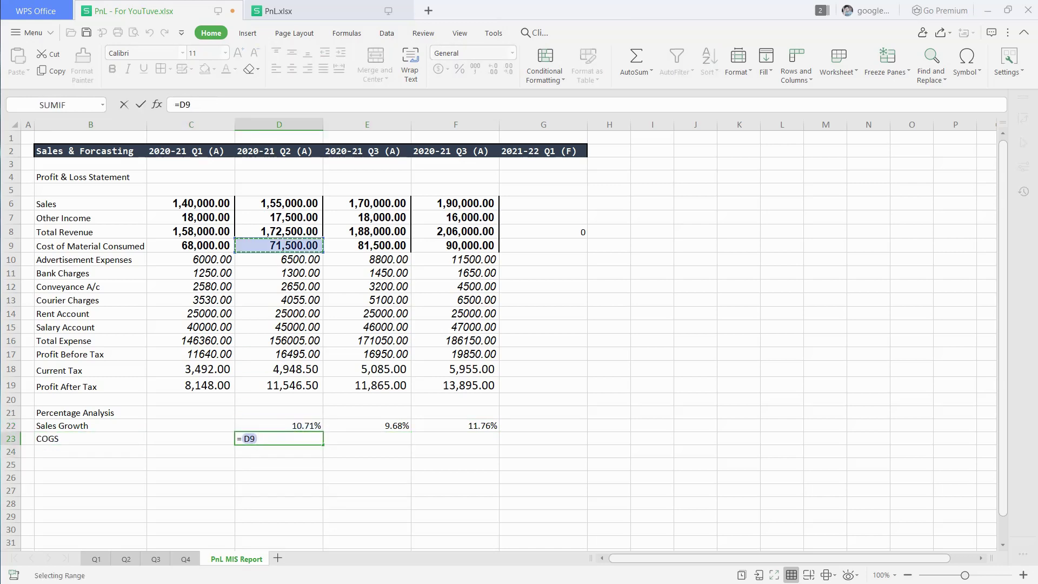
pyautogui.press('Left')
pyautogui.press('Right')
pyautogui.write('/')
pyautogui.press('Up')
pyautogui.press('Up')
pyautogui.press('Up')
pyautogui.press('Up')
pyautogui.press('Up')
pyautogui.press('Up')
pyautogui.press('Up')
pyautogui.press('Up')
pyautogui.press('Up')
pyautogui.press('Up')
pyautogui.press('Up')
pyautogui.press('Up')
pyautogui.press('Up')
pyautogui.press('Up')
pyautogui.press('Left')
pyautogui.press('Return')
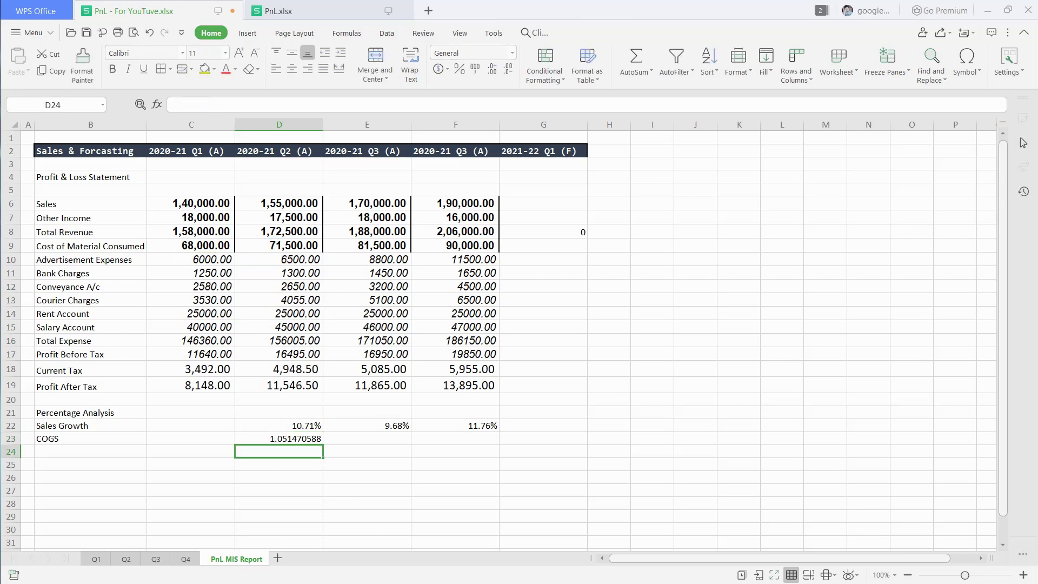
pyautogui.press('Up')
pyautogui.press('F2')
pyautogui.write('-1')
pyautogui.press('Return')
# Show the COGS growth in D23 as a percentage with two decimals and fill it across E23:F23
pyautogui.press('Up')
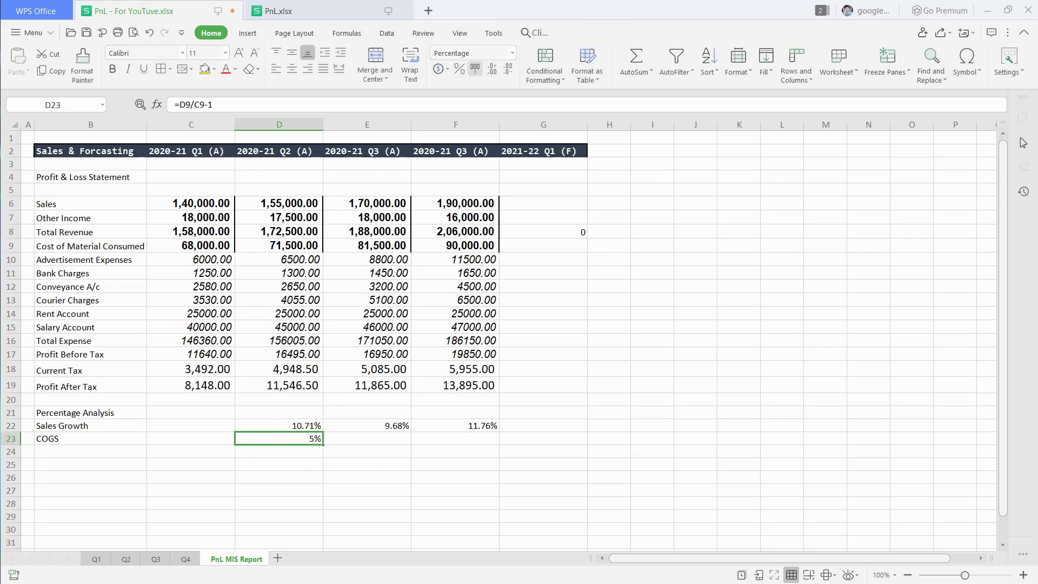
pyautogui.press('Right')
pyautogui.press('Right')
pyautogui.hotkey('ctrl', 'r')
pyautogui.press('Down')
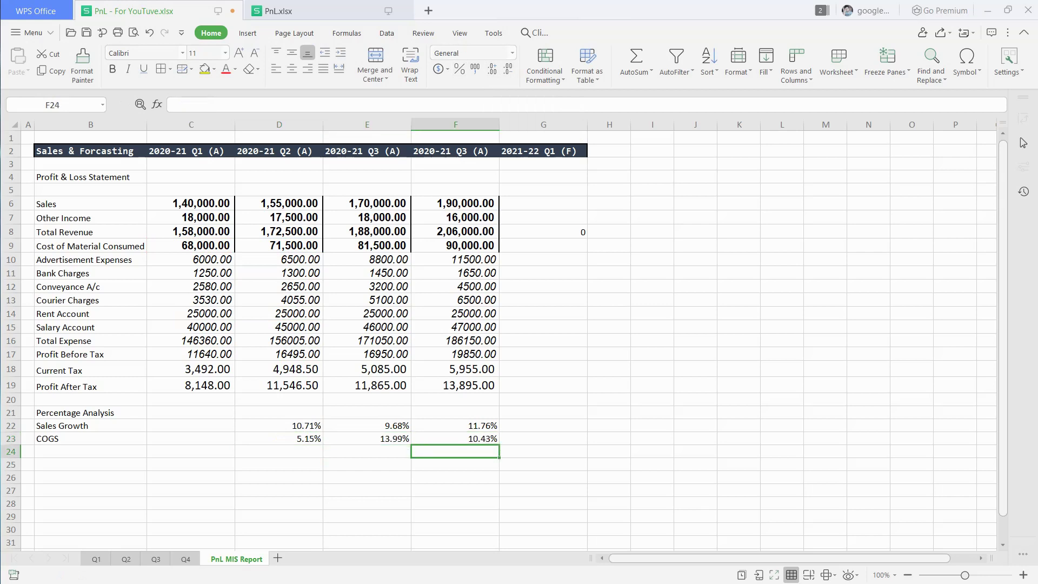
# Copy the labels from Advertisement Expenses to Profit Before Tax (B10:B17) into the Percentage Analysis section starting at B24
pyautogui.press('Left')
pyautogui.press('Left')
pyautogui.press('Left')
pyautogui.press('Left')
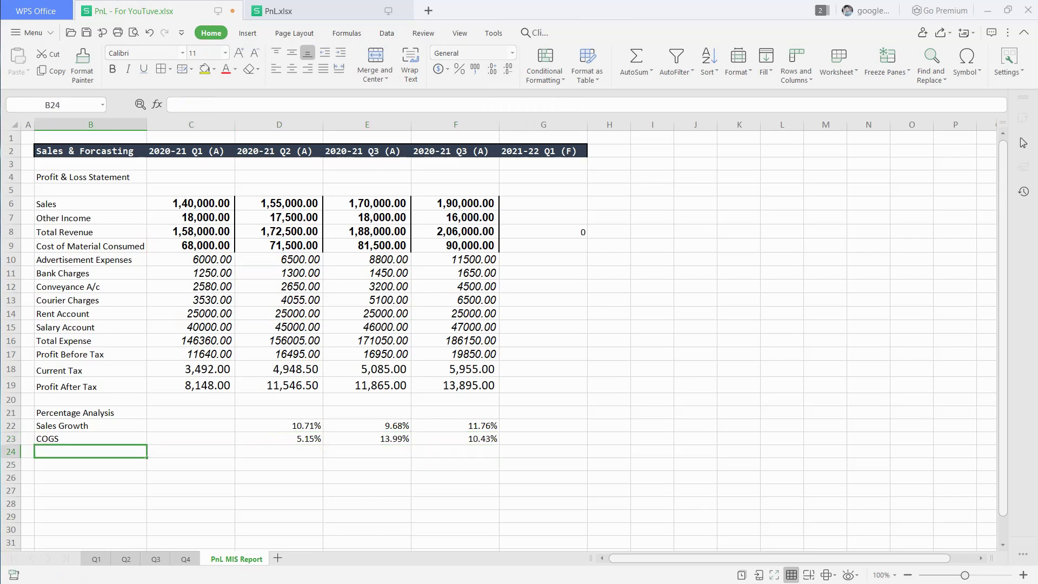
pyautogui.press('Up')
pyautogui.press('Up')
pyautogui.press('Up')
pyautogui.press('Up')
pyautogui.press('Up')
pyautogui.press('Up')
pyautogui.press('Up')
pyautogui.press('Up')
pyautogui.press('Up')
pyautogui.press('Up')
pyautogui.press('Up')
pyautogui.press('Up')
pyautogui.press('Up')
pyautogui.press('Up')
pyautogui.hotkey('shift', 'Down')
pyautogui.hotkey('shift', 'Down')
pyautogui.hotkey('shift', 'Down')
pyautogui.hotkey('shift', 'Down')
pyautogui.hotkey('shift', 'Down')
pyautogui.hotkey('shift', 'Down')
pyautogui.hotkey('shift', 'Down')
pyautogui.hotkey('shift', 'Down')
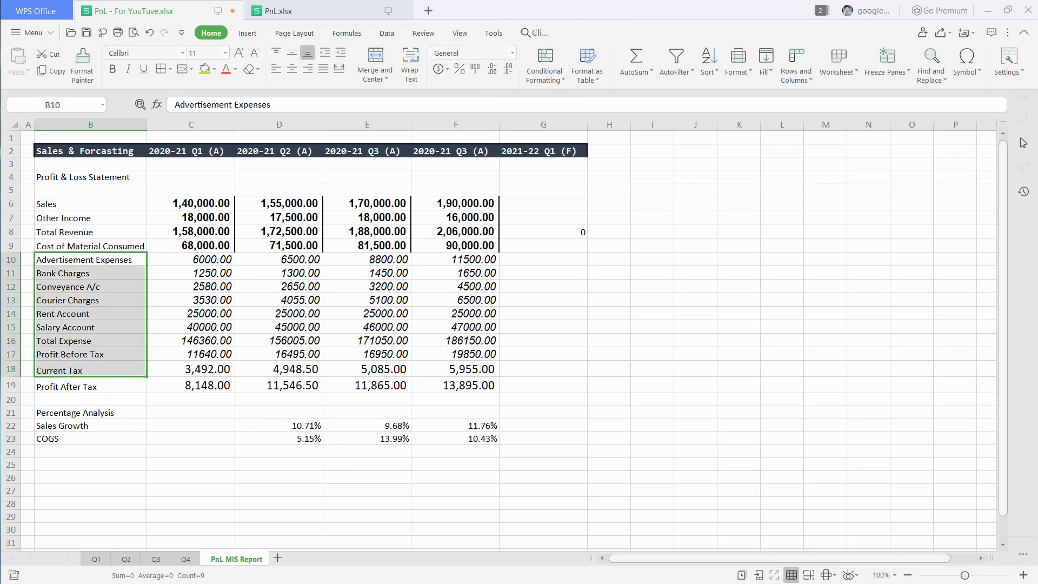
pyautogui.hotkey('shift', 'Up')
pyautogui.hotkey('ctrl', 'c')
pyautogui.press('Down')
pyautogui.press('Down')
pyautogui.press('Down')
pyautogui.press('Down')
pyautogui.press('Down')
pyautogui.press('Down')
pyautogui.press('Down')
pyautogui.press('Down')
pyautogui.press('Down')
pyautogui.press('Down')
pyautogui.press('Down')
pyautogui.press('Down')
pyautogui.press('Down')
pyautogui.press('Down')
pyautogui.hotkey('ctrl', 'v')
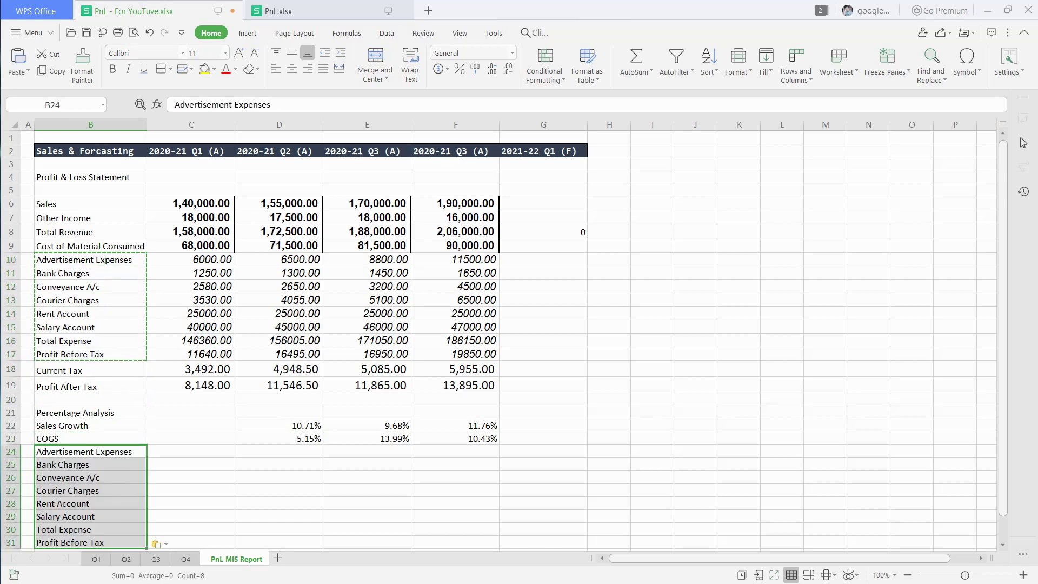
# Copy the COGS growth formula from D23 to D24:D30, covering Advertisement Expenses through Total Expense
pyautogui.press('Right')
pyautogui.press('Right')
pyautogui.press('Up')
pyautogui.hotkey('ctrl', 'c')
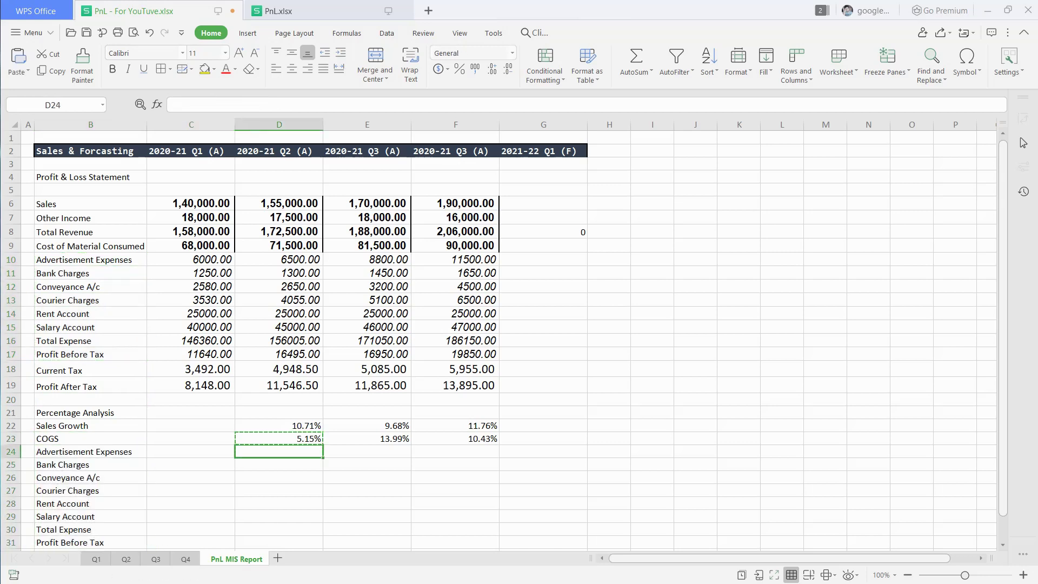
pyautogui.press('Down')
pyautogui.hotkey('shift', 'Down')
pyautogui.hotkey('shift', 'Down')
pyautogui.hotkey('shift', 'Down')
pyautogui.hotkey('shift', 'Down')
pyautogui.hotkey('shift', 'Down')
pyautogui.hotkey('shift', 'Down')
pyautogui.hotkey('shift', 'Down')
pyautogui.hotkey('shift', 'Down')
pyautogui.hotkey('shift', 'Up')
pyautogui.hotkey('shift', 'Up')
pyautogui.hotkey('ctrl', 'v')
# Make row 31 Profit After Tax with the formula =D19/C19-1 in D31, and extend the growth formulas across E24:F31
pyautogui.press('Down')
pyautogui.press('Left')
pyautogui.press('Left')
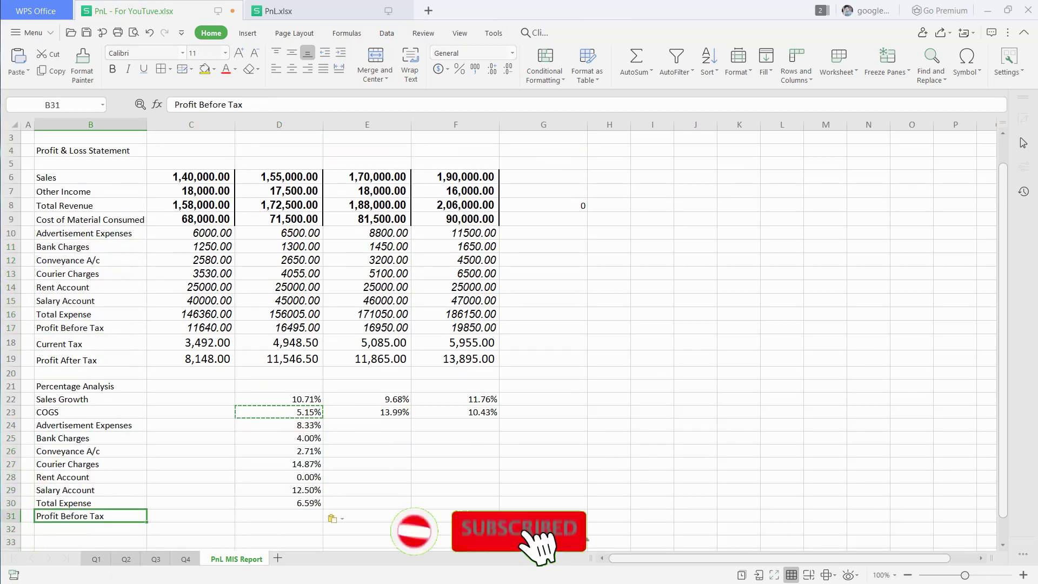
pyautogui.press('Down')
pyautogui.press('Down')
pyautogui.press('Down')
pyautogui.press('Down')
pyautogui.press('Down')
pyautogui.press('Up')
pyautogui.press('Up')
pyautogui.press('Up')
pyautogui.press('Up')
pyautogui.press('Up')
pyautogui.press('Up')
pyautogui.press('Up')
pyautogui.press('Up')
pyautogui.press('Up')
pyautogui.press('Up')
pyautogui.press('Up')
pyautogui.press('Up')
pyautogui.press('Up')
pyautogui.press('Up')
pyautogui.press('Up')
pyautogui.press('Up')
pyautogui.press('Up')
pyautogui.press('Up')
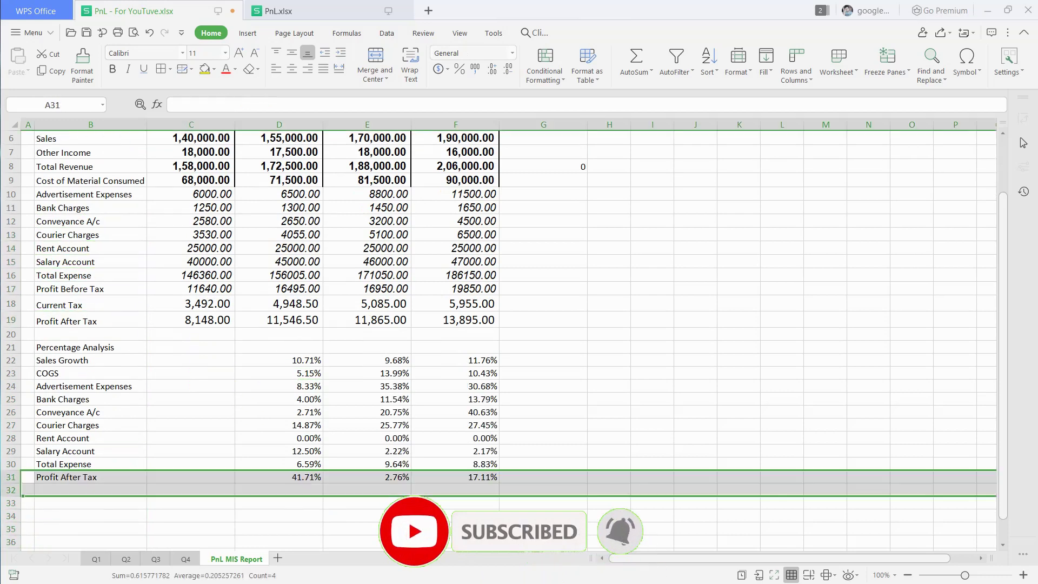
pyautogui.press('Right')
pyautogui.press('Right')
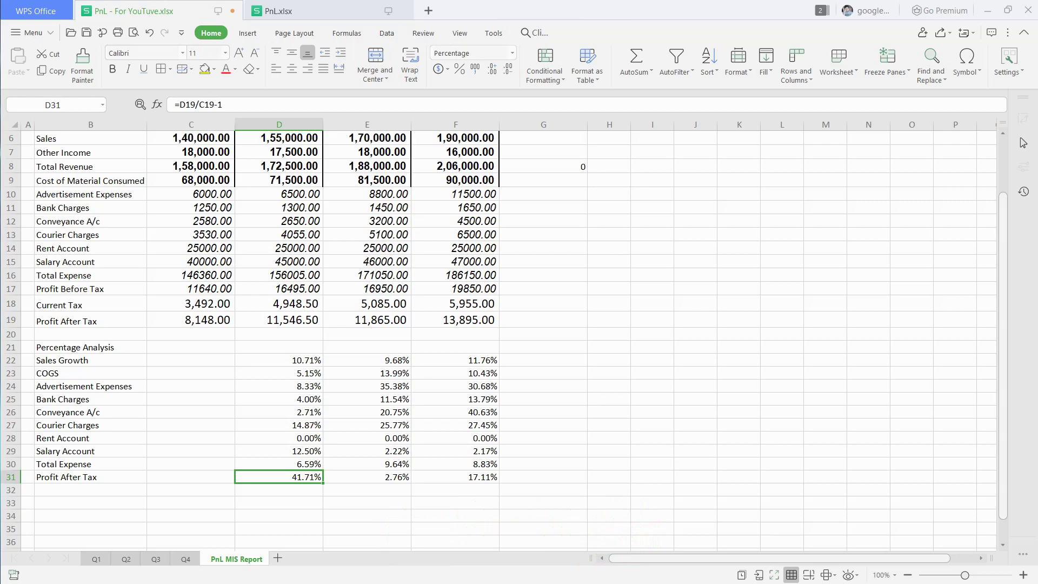
pyautogui.press('Right')
pyautogui.press('Right')
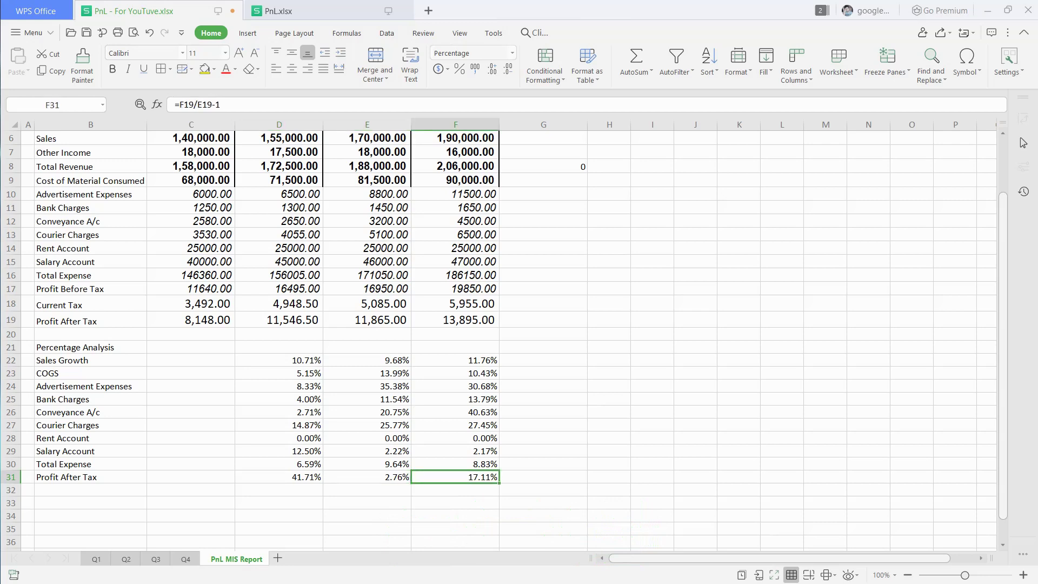
# Calculate the forecast sales growth in G22 with the formula =AVERAGE(D22:F22)
pyautogui.press('Up')
pyautogui.press('Up')
pyautogui.press('Up')
pyautogui.press('Up')
pyautogui.press('Up')
pyautogui.press('Up')
pyautogui.press('Up')
pyautogui.press('Up')
pyautogui.press('Up')
pyautogui.press('Right')
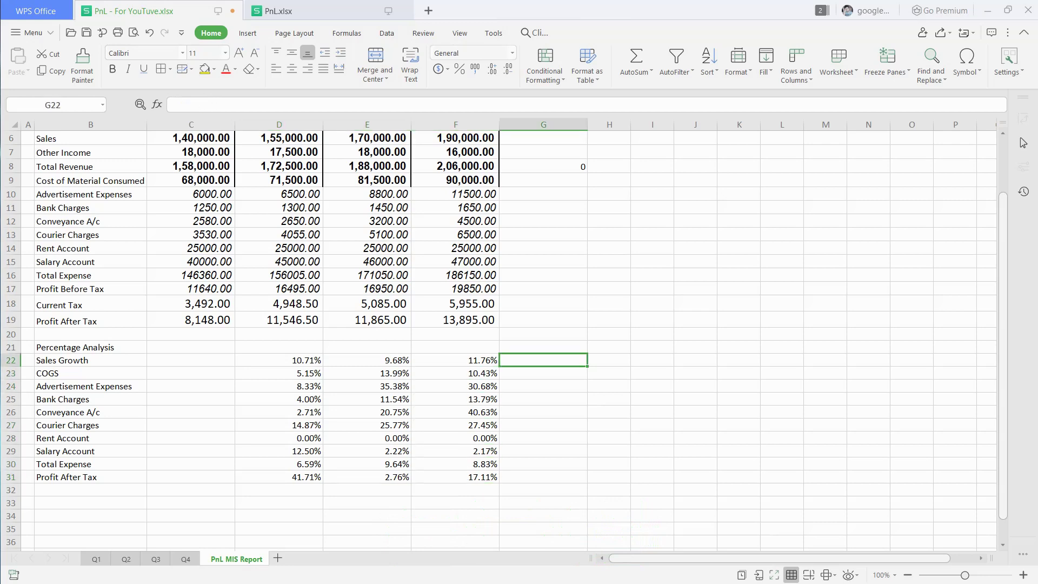
pyautogui.write('=aver')
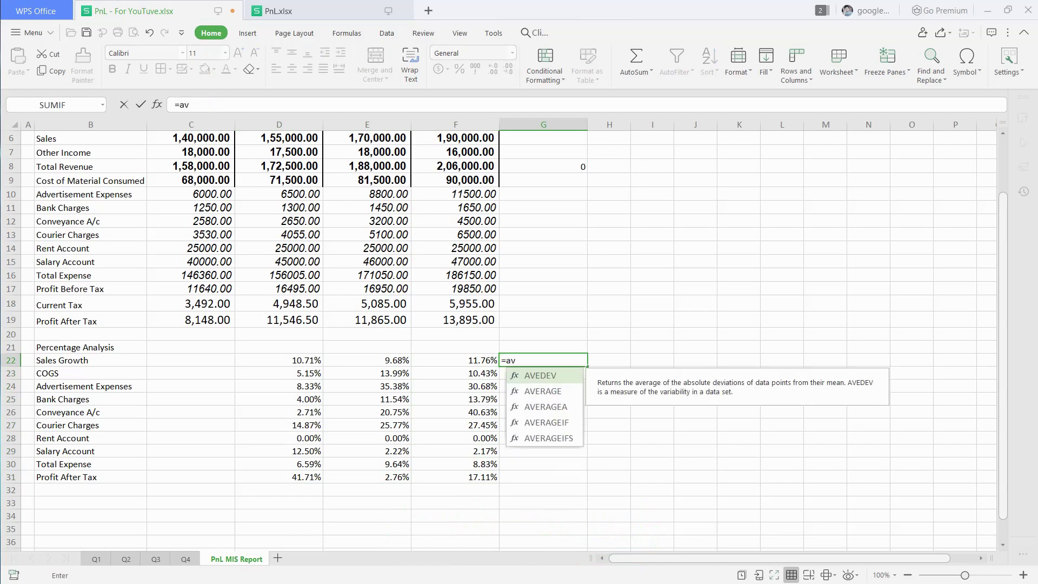
pyautogui.press('Tab')
pyautogui.press('Left')
pyautogui.hotkey('shift', 'Left')
pyautogui.hotkey('shift', 'Left')
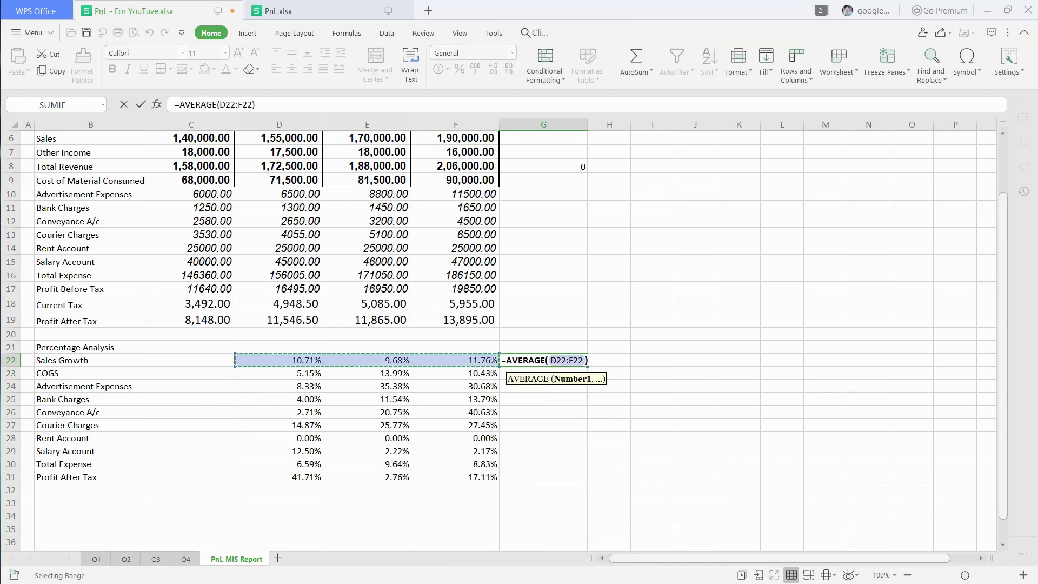
pyautogui.press('Return')
# Copy the average growth formula from G22 to G23:G31, covering COGS through Profit After Tax
pyautogui.press('Up')
pyautogui.hotkey('ctrl', 'c')
pyautogui.press('Down')
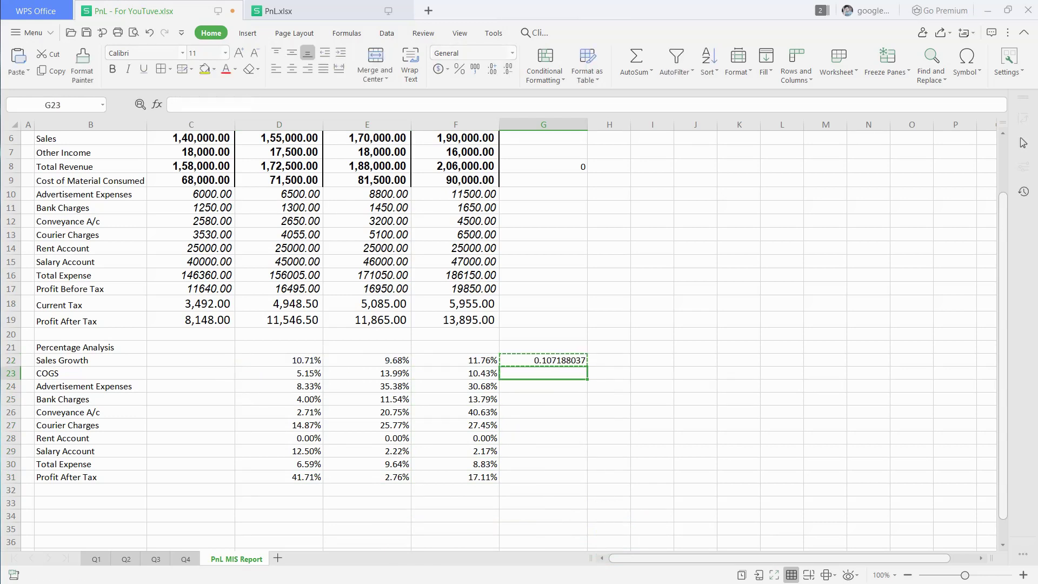
pyautogui.hotkey('shift', 'Down')
pyautogui.hotkey('shift', 'Down')
pyautogui.hotkey('shift', 'Down')
pyautogui.hotkey('shift', 'Down')
pyautogui.hotkey('shift', 'Down')
pyautogui.hotkey('shift', 'Down')
pyautogui.hotkey('shift', 'Down')
pyautogui.hotkey('shift', 'Down')
pyautogui.hotkey('ctrl', 'v')
# Format the average growth values in G22:G31 as percentages with two decimal places
pyautogui.press('Up')
pyautogui.hotkey('shift', 'Down')
pyautogui.hotkey('shift', 'Down')
pyautogui.hotkey('shift', 'Down')
pyautogui.hotkey('shift', 'Down')
pyautogui.hotkey('shift', 'Down')
pyautogui.hotkey('shift', 'Down')
pyautogui.hotkey('shift', 'Down')
pyautogui.hotkey('shift', 'Down')
pyautogui.hotkey('shift', 'Down')
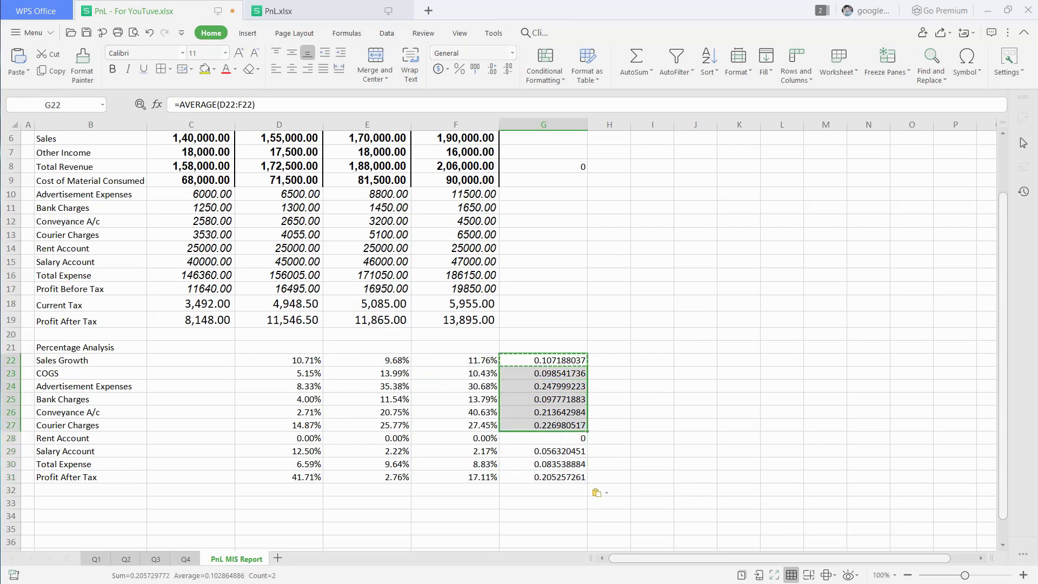
pyautogui.hotkey('ctrl', 'shift', '5')
pyautogui.click(492, 69)
pyautogui.click(491, 69)
pyautogui.click(609, 425)
# Apply the Accounting number format to the forecast cells G6:G19 in the 2021-22 Q1 (F) column
pyautogui.scroll(2, 609, 425)
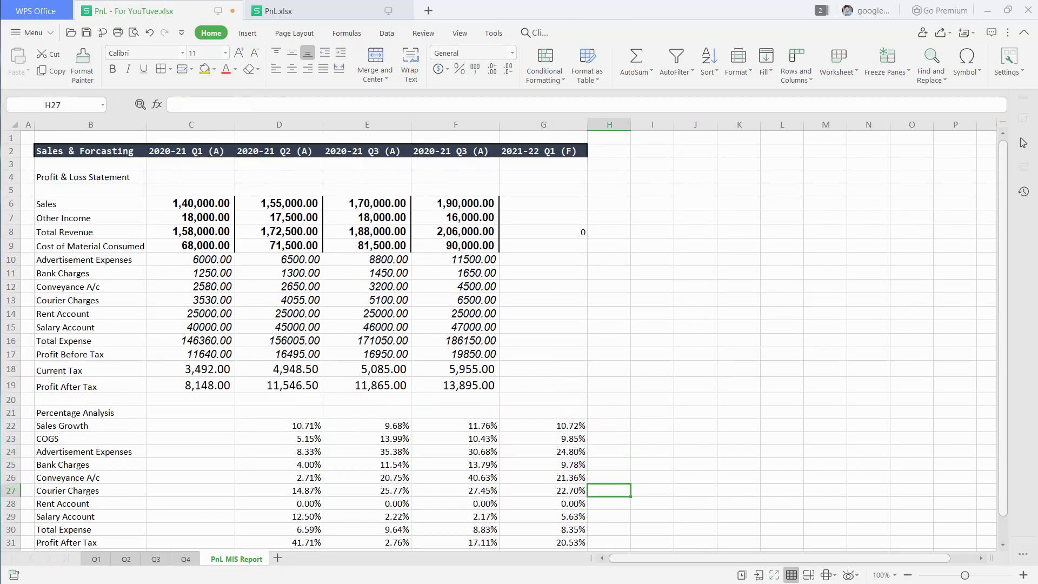
pyautogui.scroll(-1, 610, 425)
pyautogui.scroll(1, 609, 425)
pyautogui.scroll(-1, 609, 425)
pyautogui.scroll(1, 503, 324)
pyautogui.moveTo(544, 204); pyautogui.dragTo(544, 386)
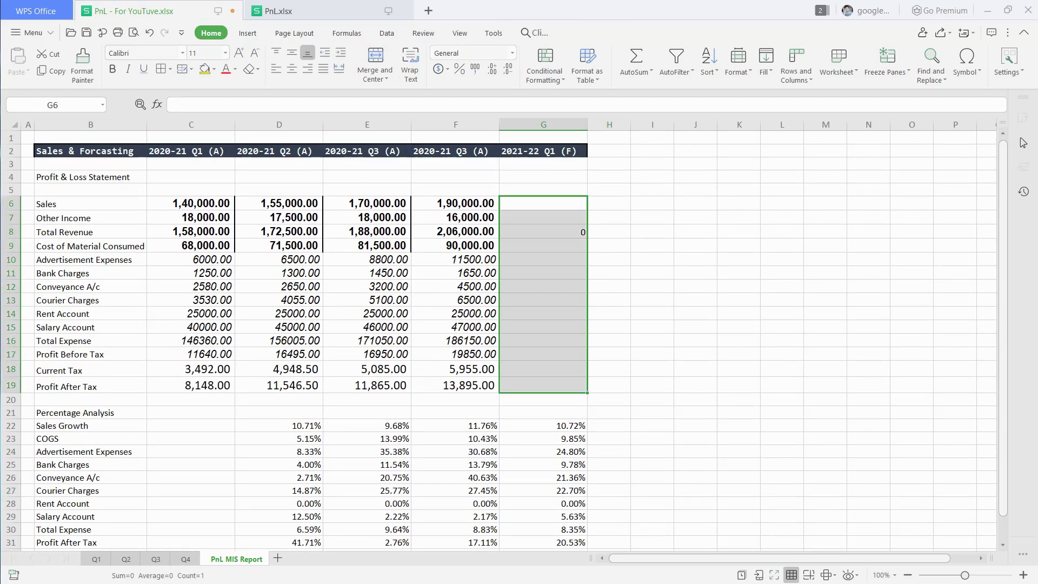
# Calculate the forecast sales in G6 with the formula =F6+(F6*G22)
pyautogui.click(543, 204)
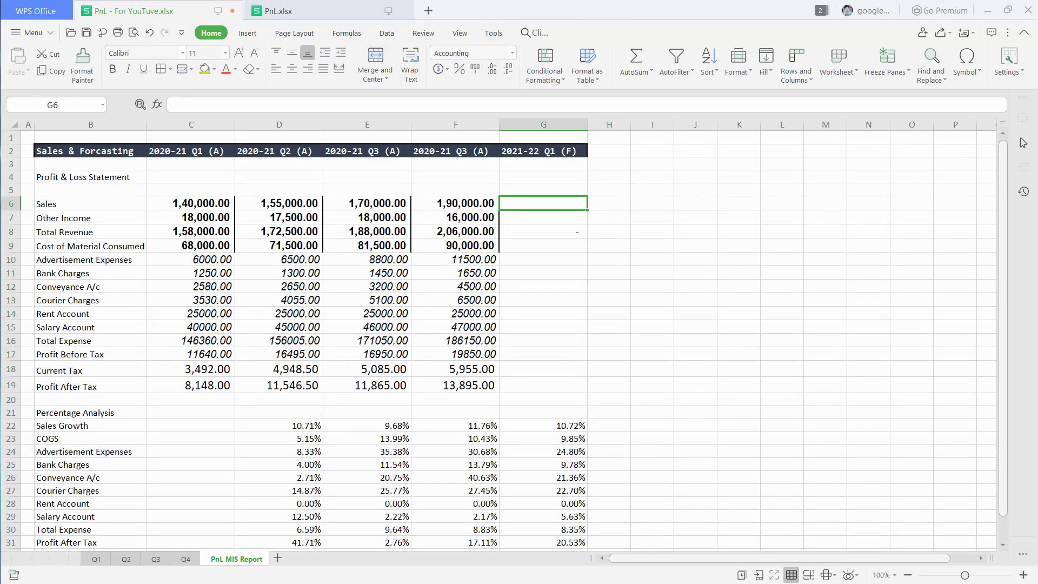
pyautogui.write('=')
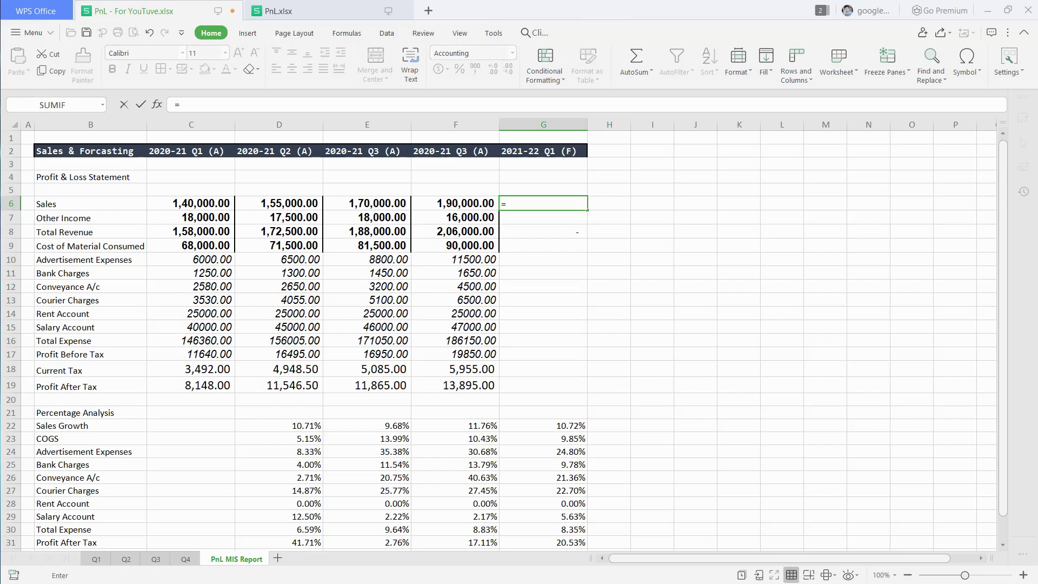
pyautogui.click(455, 204)
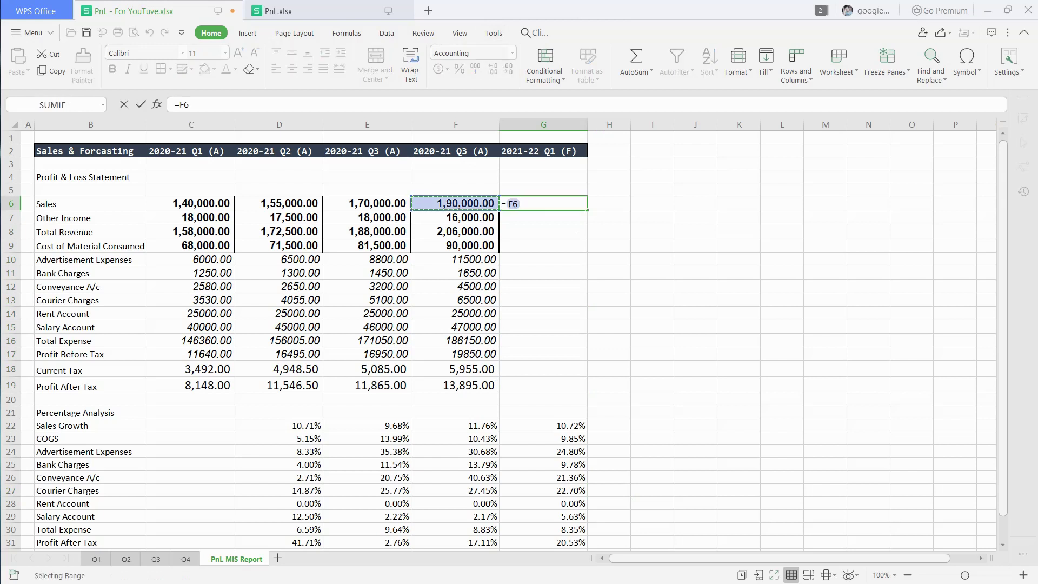
pyautogui.write('+')
pyautogui.press('Left')
pyautogui.write('*')
pyautogui.press('Down')
pyautogui.press('Down')
pyautogui.press('Down')
pyautogui.press('Down')
pyautogui.press('Down')
pyautogui.press('Down')
pyautogui.press('Down')
pyautogui.press('Down')
pyautogui.press('Down')
pyautogui.press('Down')
pyautogui.press('Down')
pyautogui.press('Down')
pyautogui.press('Down')
pyautogui.press('Down')
pyautogui.press('Down')
pyautogui.press('Down')
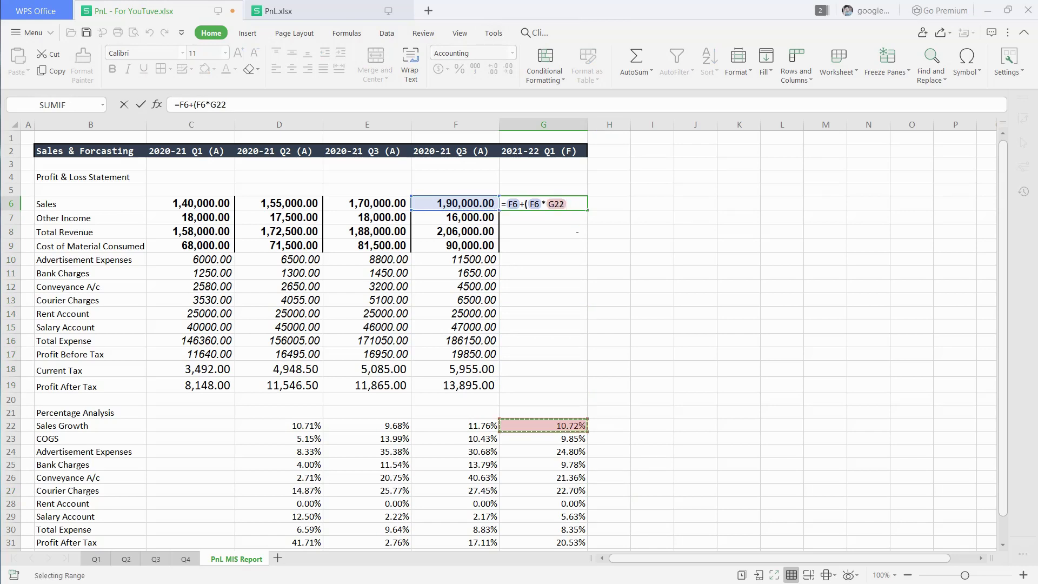
pyautogui.write(')')
pyautogui.press('Return')
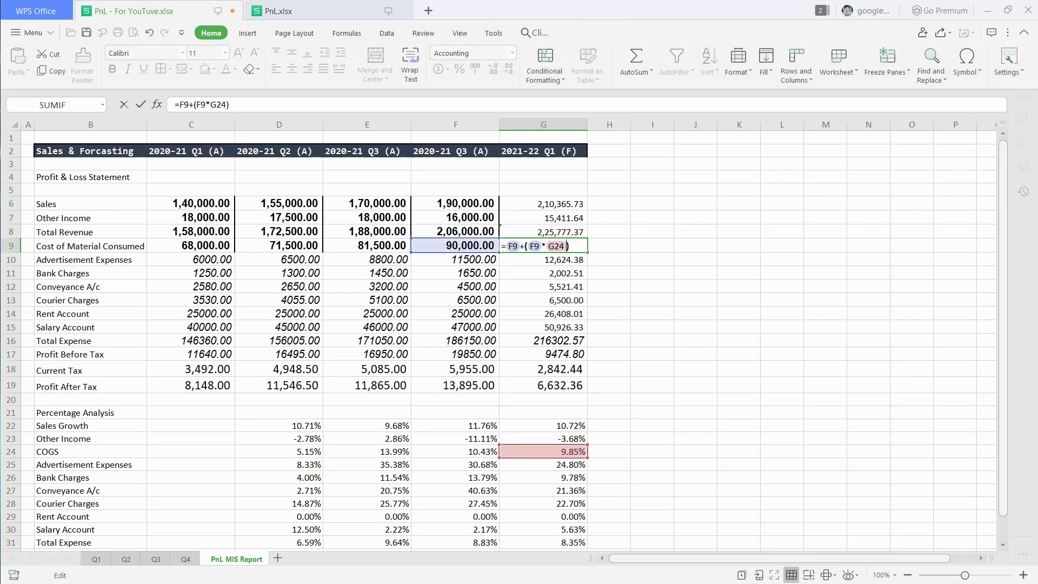
# Set the Cost of Material Consumed forecast in G9 to =F9+(F9*G24) and fill the formula down through Salary Account in G15
pyautogui.press('Return')
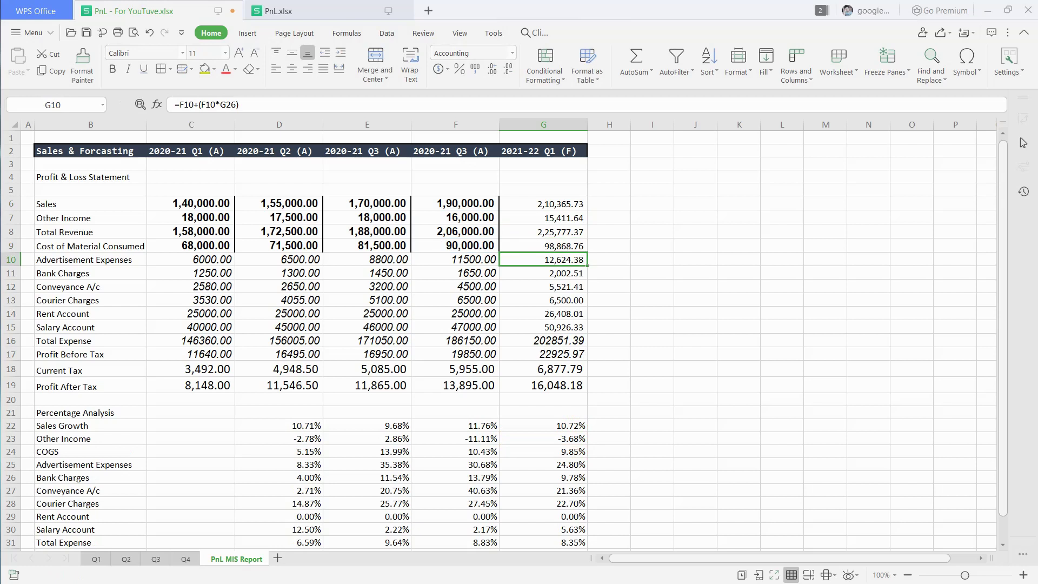
pyautogui.press('Down')
pyautogui.press('Down')
pyautogui.press('Down')
pyautogui.hotkey('ctrl', 'd')
pyautogui.press('Down')
pyautogui.hotkey('ctrl', 'd')
pyautogui.press('Down')
pyautogui.hotkey('ctrl', 'd')
pyautogui.press('Down')
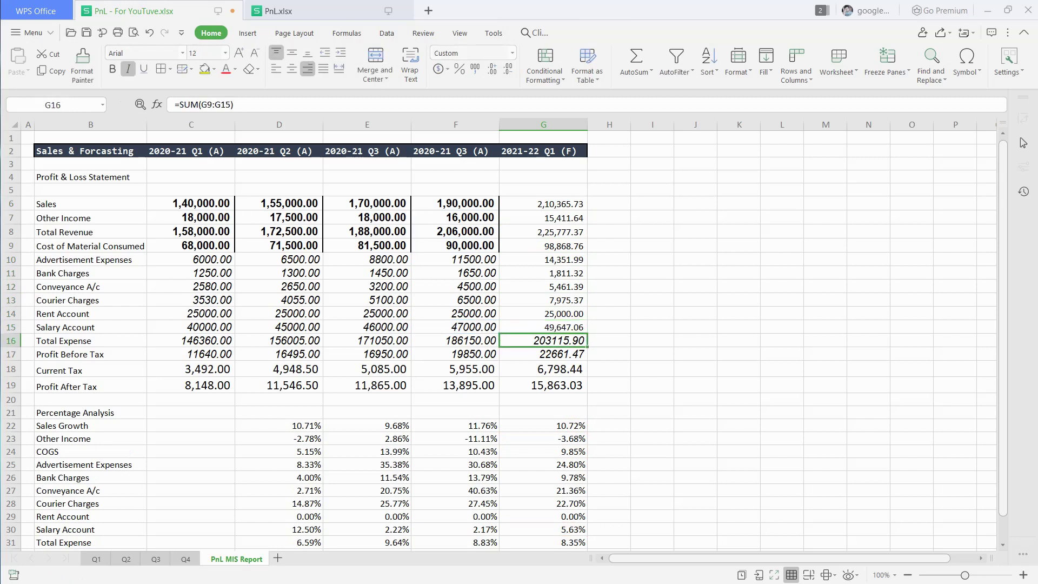
pyautogui.press('Return')
pyautogui.press('Return')
pyautogui.press('Return')
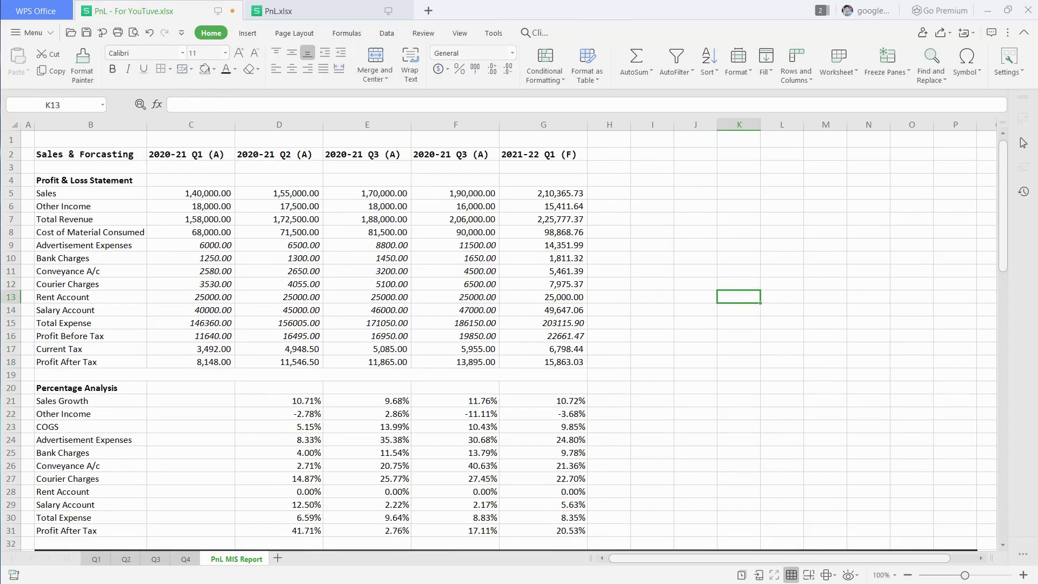
# Apply thick box borders around the whole report B2:G31, the Profit & Loss block B4:G18 and the Percentage Analysis block B20:G31
pyautogui.moveTo(90, 155); pyautogui.dragTo(543, 530)
pyautogui.click(170, 68)
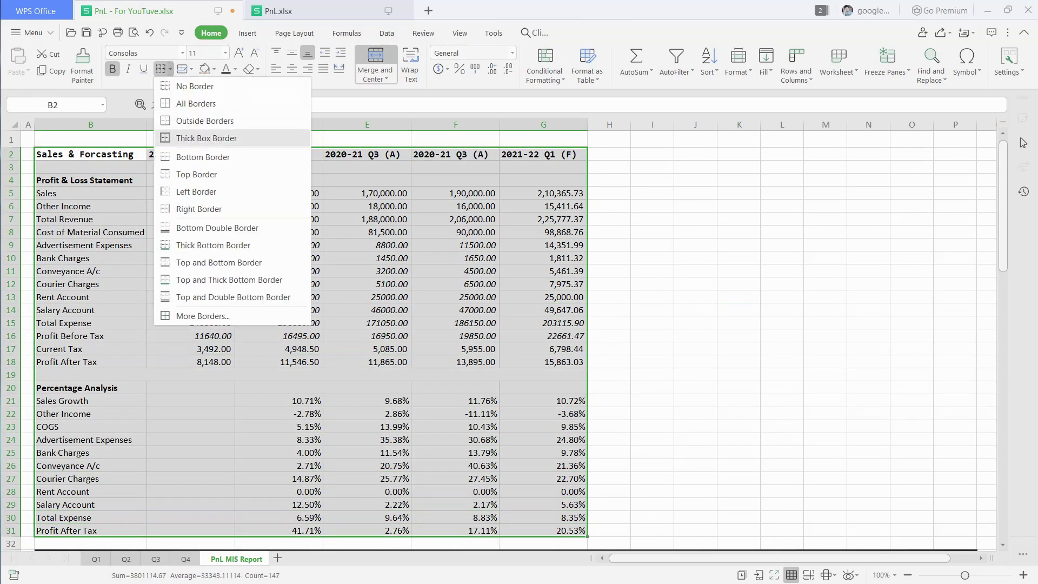
pyautogui.click(216, 138)
pyautogui.moveTo(81, 180); pyautogui.dragTo(541, 361)
pyautogui.click(160, 68)
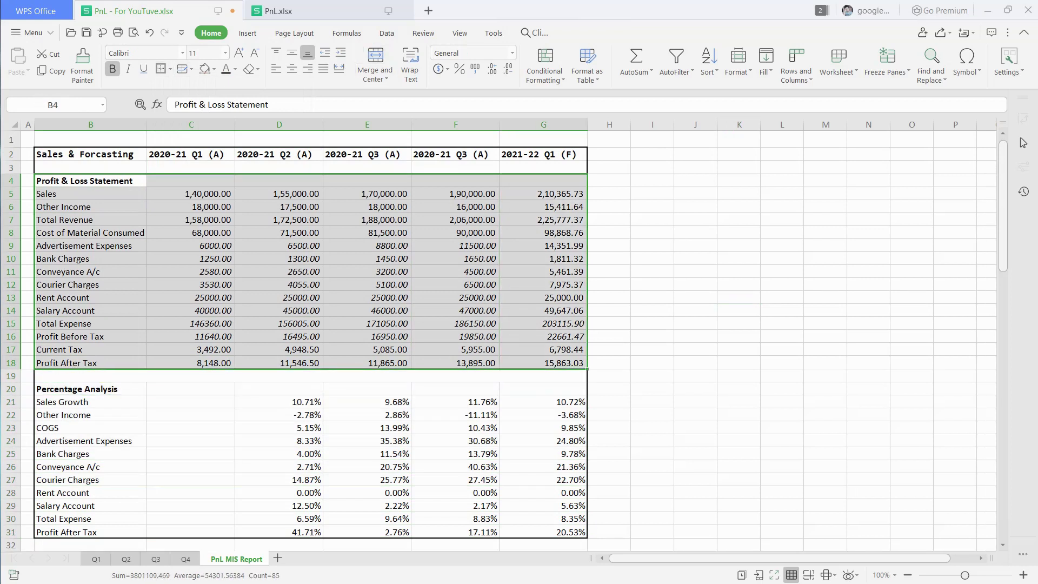
pyautogui.moveTo(81, 389); pyautogui.dragTo(540, 532)
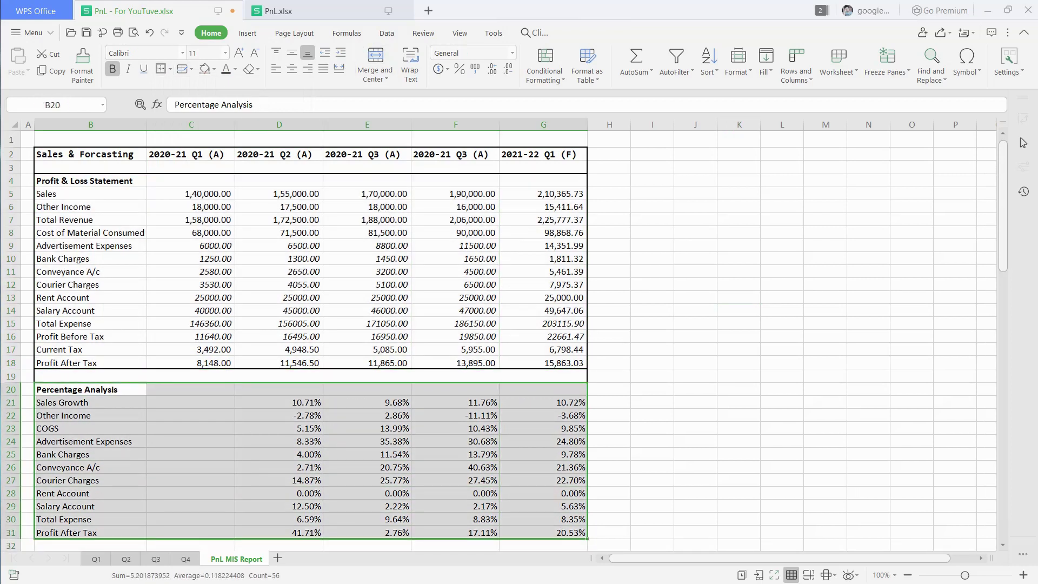
pyautogui.click(161, 68)
# Fill the header row B2:G2 with dark blue-grey and set its text to white
pyautogui.moveTo(90, 154); pyautogui.dragTo(544, 155)
pyautogui.click(214, 68)
pyautogui.click(243, 114)
pyautogui.click(236, 69)
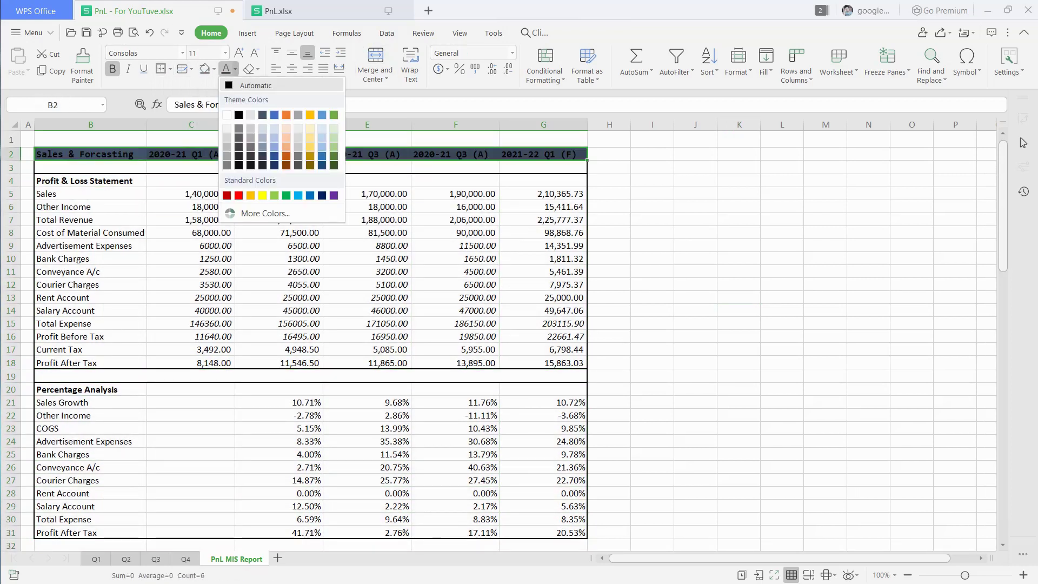
pyautogui.click(227, 114)
pyautogui.click(653, 206)
# Fill the Profit & Loss Statement heading row B4:G4 with light orange and the Percentage Analysis heading row B20:G20 with light yellow
pyautogui.moveTo(90, 180); pyautogui.dragTo(543, 181)
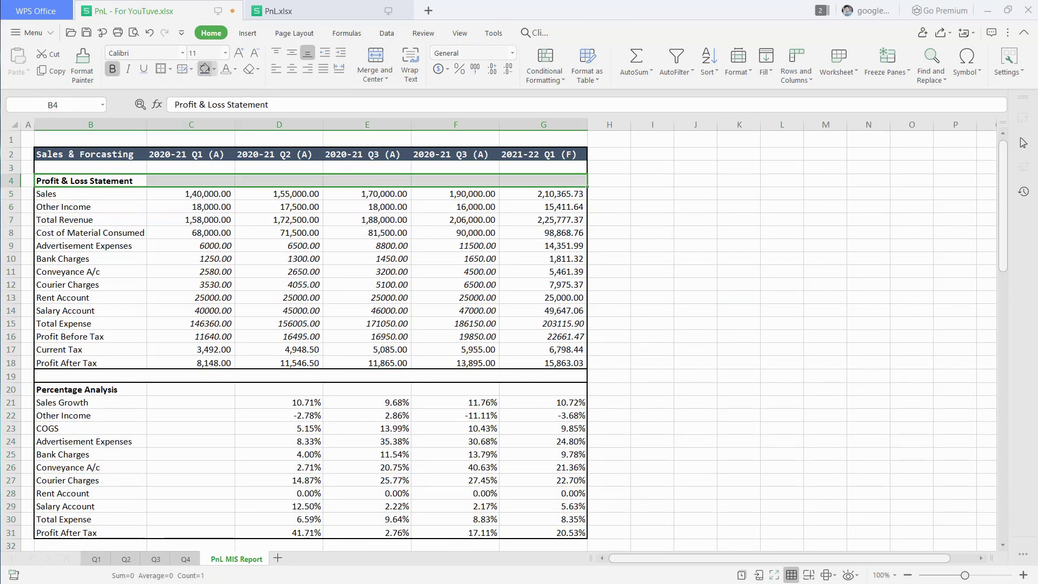
pyautogui.click(215, 69)
pyautogui.click(265, 128)
pyautogui.moveTo(81, 389); pyautogui.dragTo(541, 389)
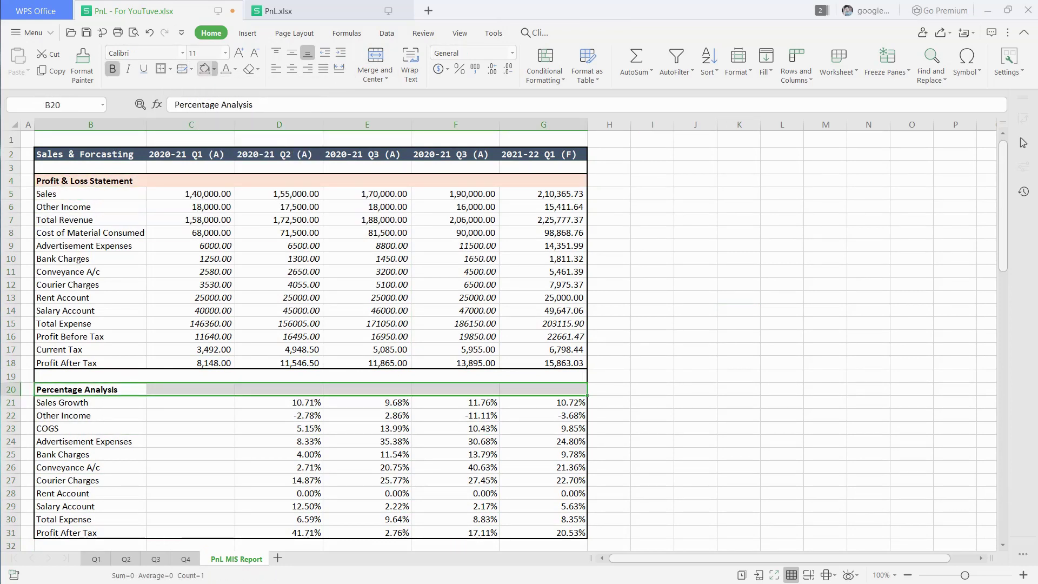
pyautogui.click(214, 68)
pyautogui.click(289, 128)
# Fill the data areas B5:G18 and B21:G31 with light grey
pyautogui.moveTo(81, 194); pyautogui.dragTo(543, 362)
pyautogui.click(214, 69)
pyautogui.click(207, 128)
pyautogui.moveTo(81, 402); pyautogui.dragTo(543, 533)
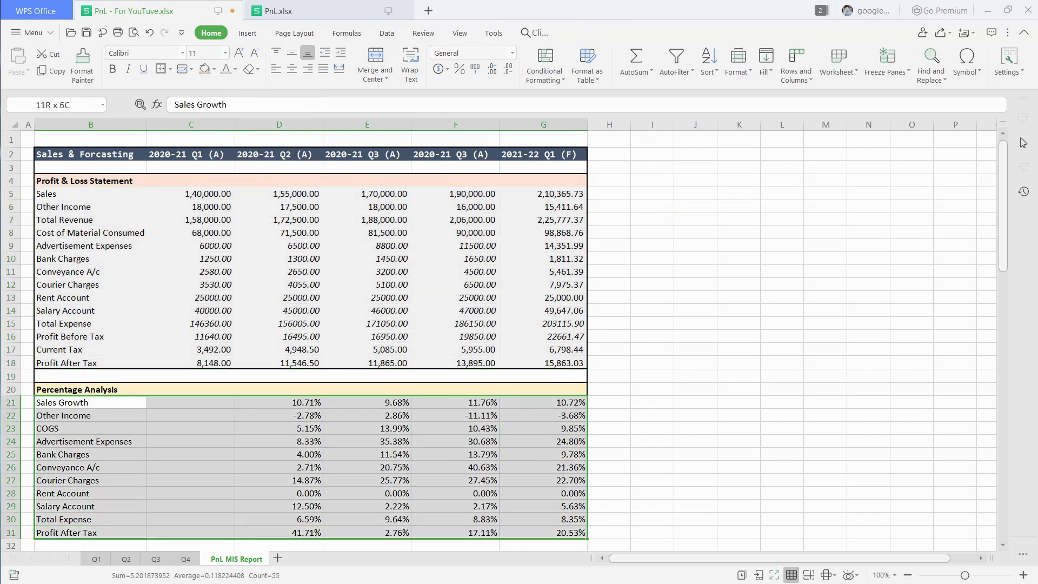
pyautogui.click(205, 69)
# Make the Total Revenue row B7:G7 dark blue and bold
pyautogui.moveTo(81, 220); pyautogui.dragTo(541, 220)
pyautogui.click(235, 68)
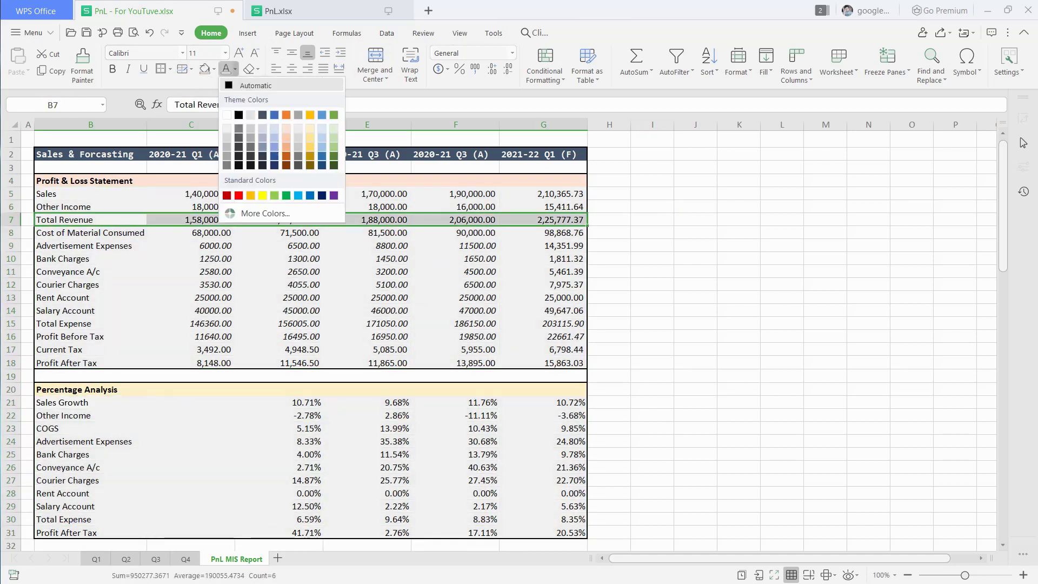
pyautogui.click(274, 116)
pyautogui.click(235, 68)
pyautogui.click(274, 155)
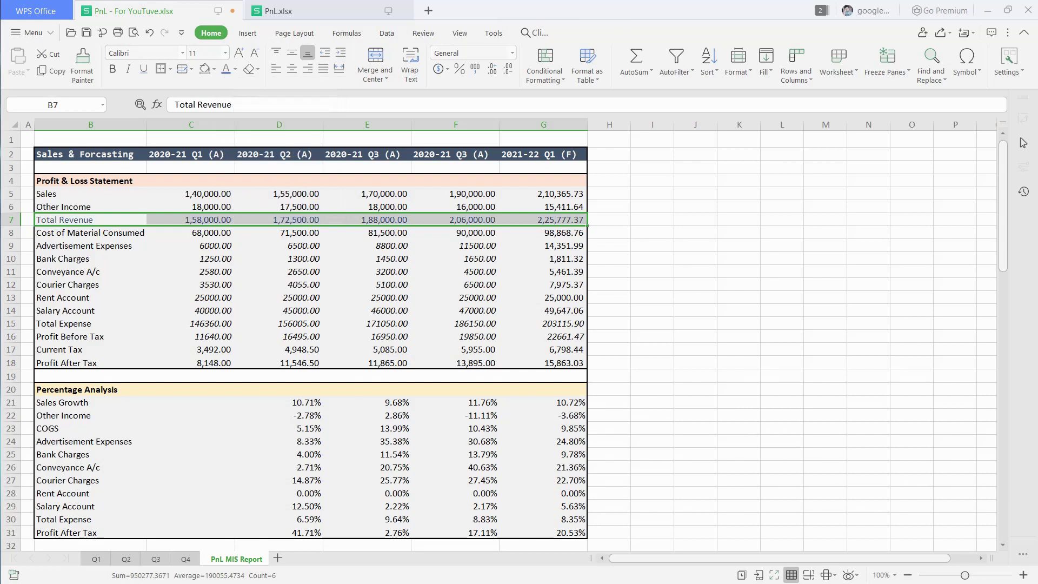
pyautogui.hotkey('ctrl', 'b')
# Copy the Total Revenue row and paste only its formatting onto the Total Expense row B15:G15
pyautogui.press('Down')
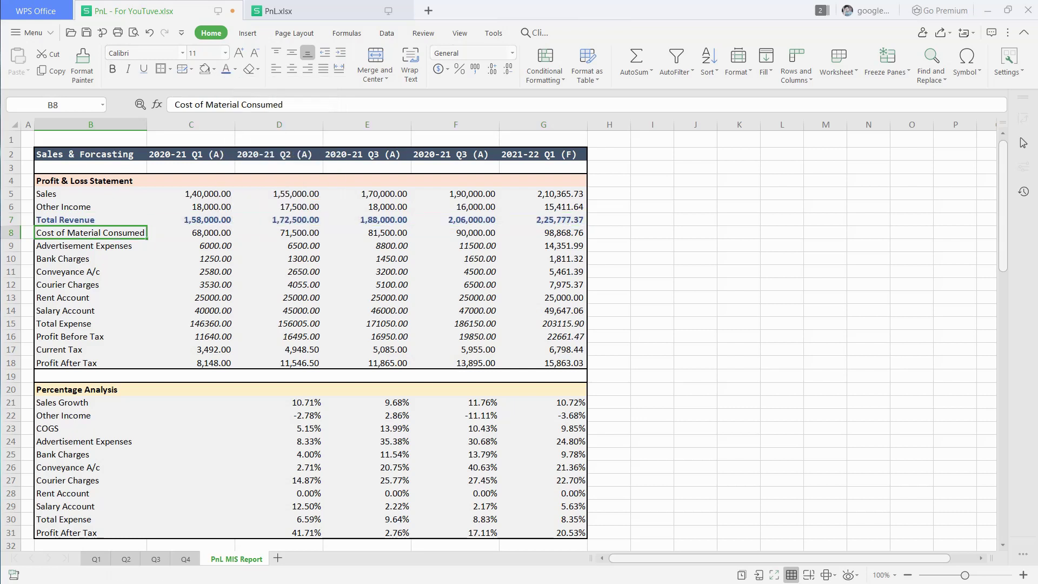
pyautogui.press('Down')
pyautogui.press('Down')
pyautogui.press('Down')
pyautogui.press('Down')
pyautogui.press('Down')
pyautogui.press('Down')
pyautogui.press('Down')
pyautogui.press('Up')
pyautogui.press('Up')
pyautogui.press('Up')
pyautogui.press('Up')
pyautogui.press('Up')
pyautogui.press('Up')
pyautogui.press('Up')
pyautogui.press('Up')
pyautogui.press('Up')
pyautogui.press('Down')
pyautogui.hotkey('ctrl', 'shift', 'Right')
pyautogui.hotkey('ctrl', 'c')
pyautogui.press('Down')
pyautogui.press('Down')
pyautogui.press('Down')
pyautogui.press('Down')
pyautogui.press('Down')
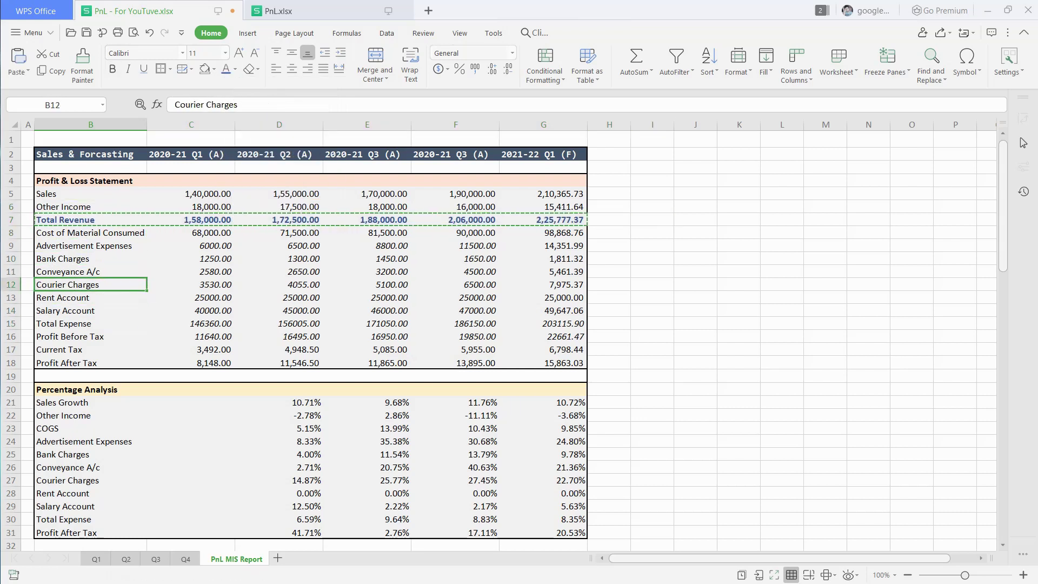
pyautogui.press('Down')
pyautogui.press('Down')
pyautogui.press('Down')
pyautogui.hotkey('ctrl', 'shift', 'Right')
pyautogui.click(19, 72)
pyautogui.click(54, 233)
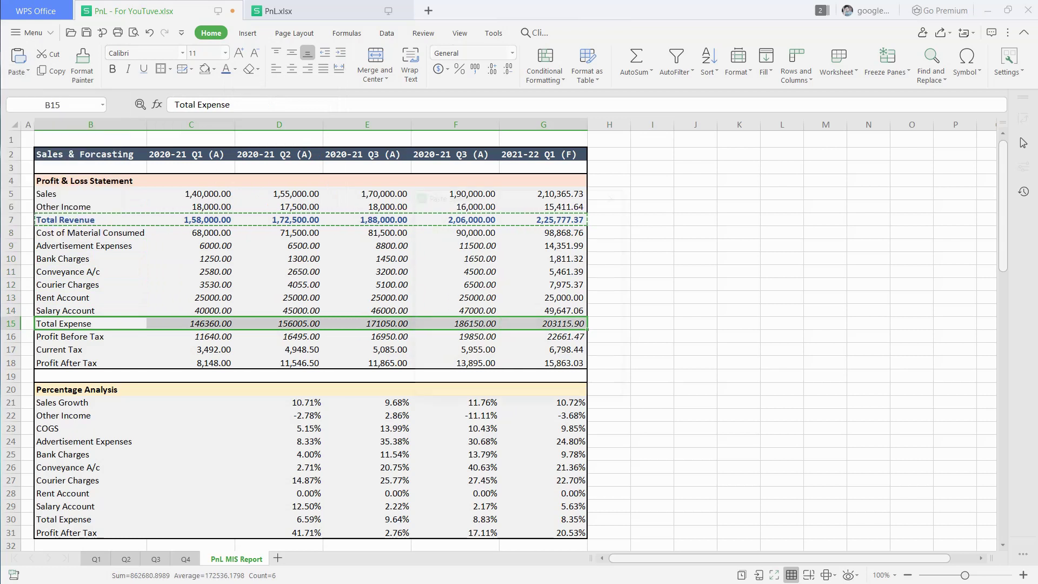
pyautogui.click(436, 265)
pyautogui.click(540, 388)
# Paste the copied Total Revenue formatting onto the Profit After Tax row B18:G18
pyautogui.press('Down')
pyautogui.press('Down')
pyautogui.press('Down')
pyautogui.hotkey('ctrl', 'shift', 'Right')
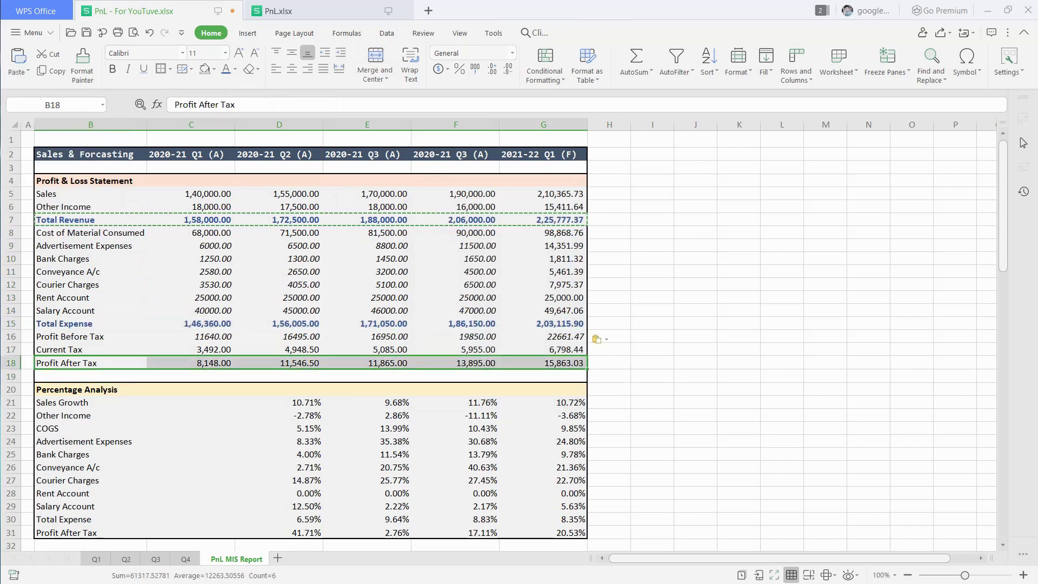
pyautogui.hotkey('alt', 'h')
pyautogui.press('v')
pyautogui.press('s')
pyautogui.press('Return')
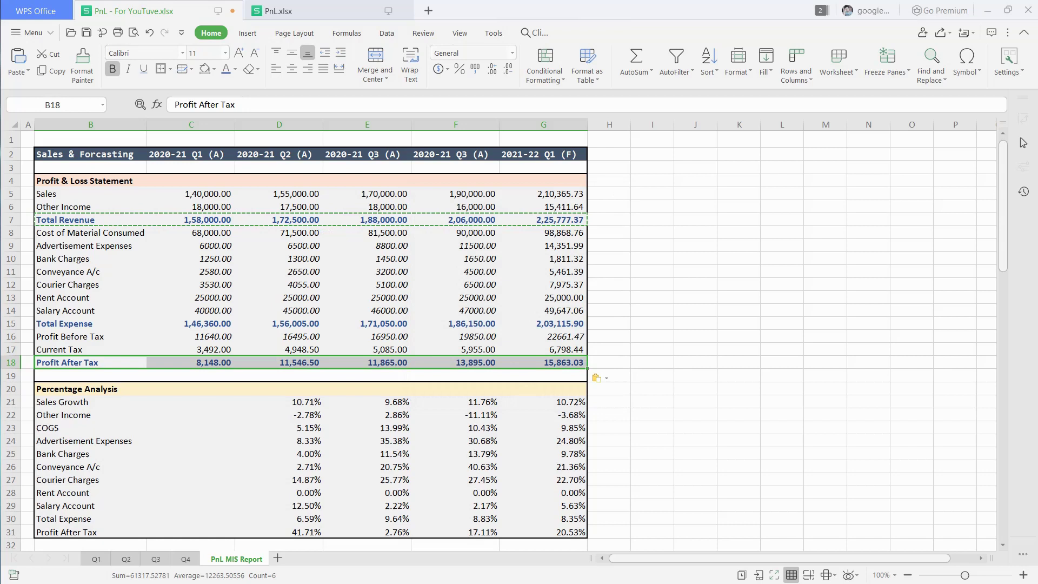
# Paste the copied Total Revenue formatting onto the Profit Before Tax row B16:G16
pyautogui.press('Up')
pyautogui.press('Up')
pyautogui.hotkey('ctrl', 'shift', 'Right')
pyautogui.hotkey('alt', 'h')
pyautogui.press('v')
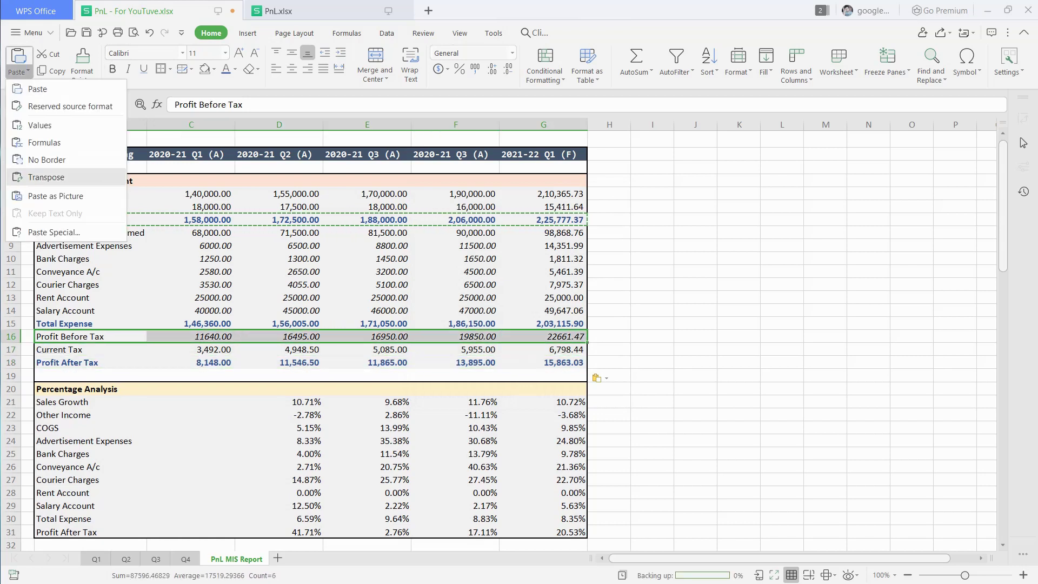
pyautogui.press('s')
pyautogui.click(424, 264)
pyautogui.click(540, 388)
pyautogui.click(739, 389)
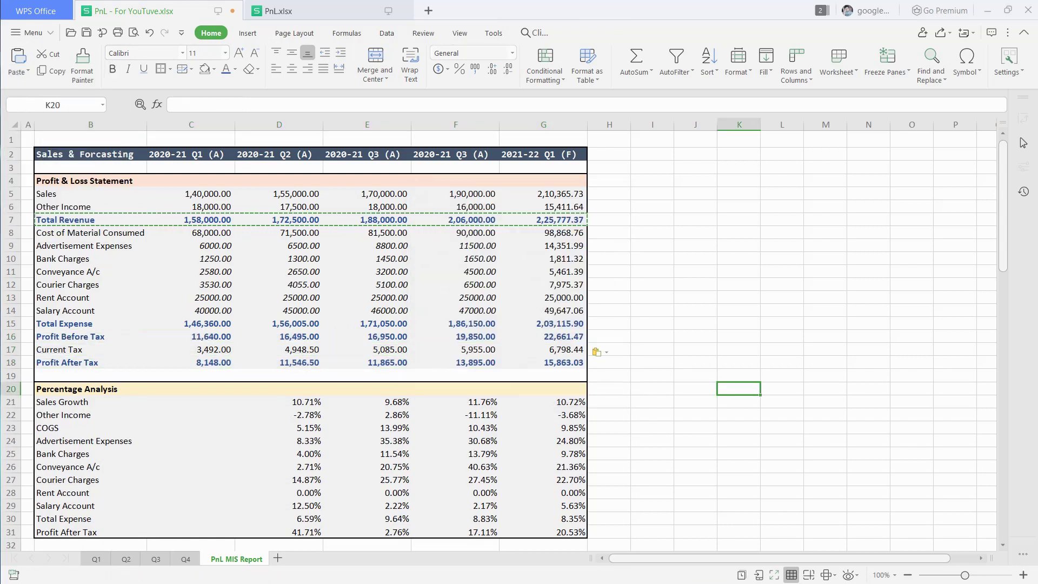
# Insert a clustered column chart from the Percentage Analysis data in B22:G32
pyautogui.click(652, 532)
pyautogui.moveTo(90, 372); pyautogui.dragTo(544, 502)
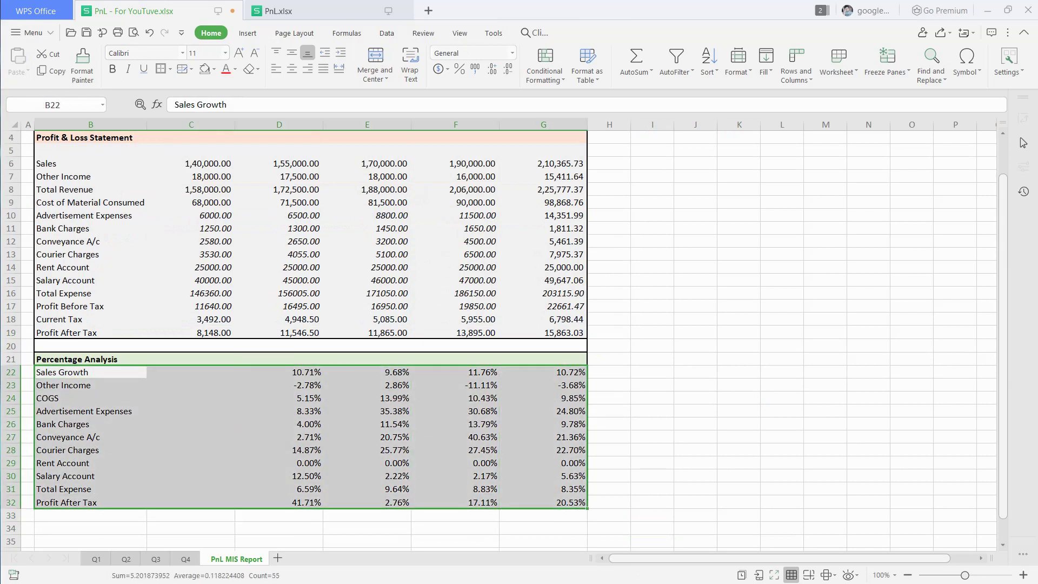
pyautogui.click(248, 33)
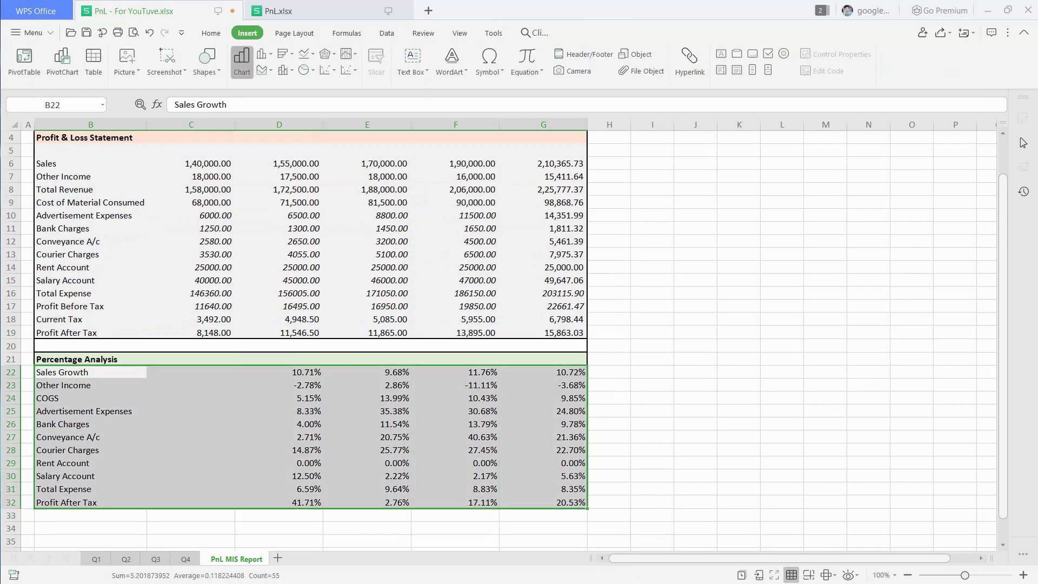
pyautogui.click(242, 61)
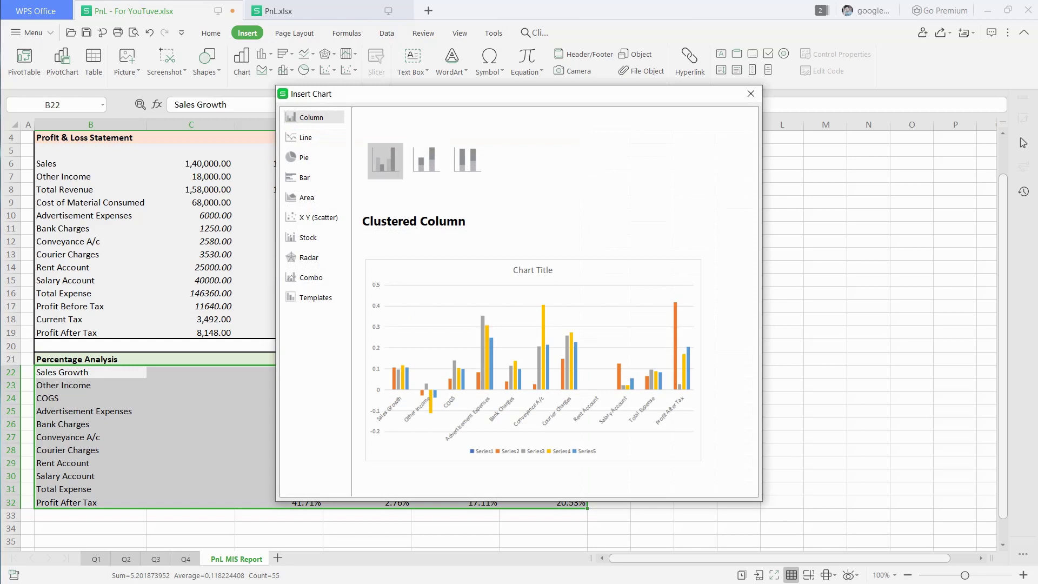
pyautogui.click(533, 360)
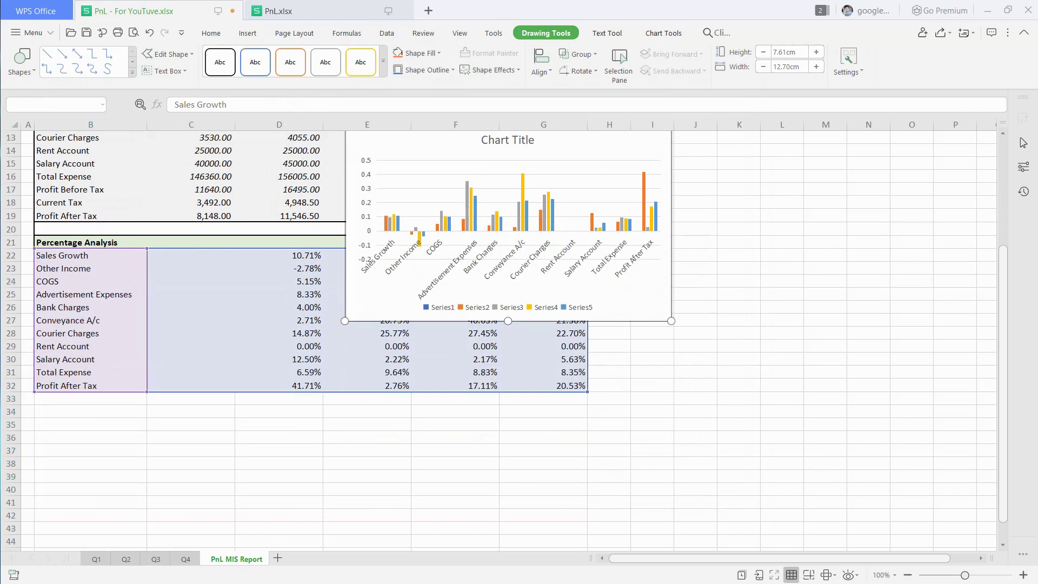
# Move the chart below the Percentage Analysis table, enlarge it across columns B to P down to row 64, and apply the dark gradient chart style
pyautogui.scroll(-3, 501, 319)
pyautogui.moveTo(579, 145); pyautogui.dragTo(503, 355)
pyautogui.scroll(-6, 502, 355)
pyautogui.moveTo(552, 279); pyautogui.dragTo(978, 546)
pyautogui.scroll(-1, 557, 354)
pyautogui.scroll(1, 557, 355)
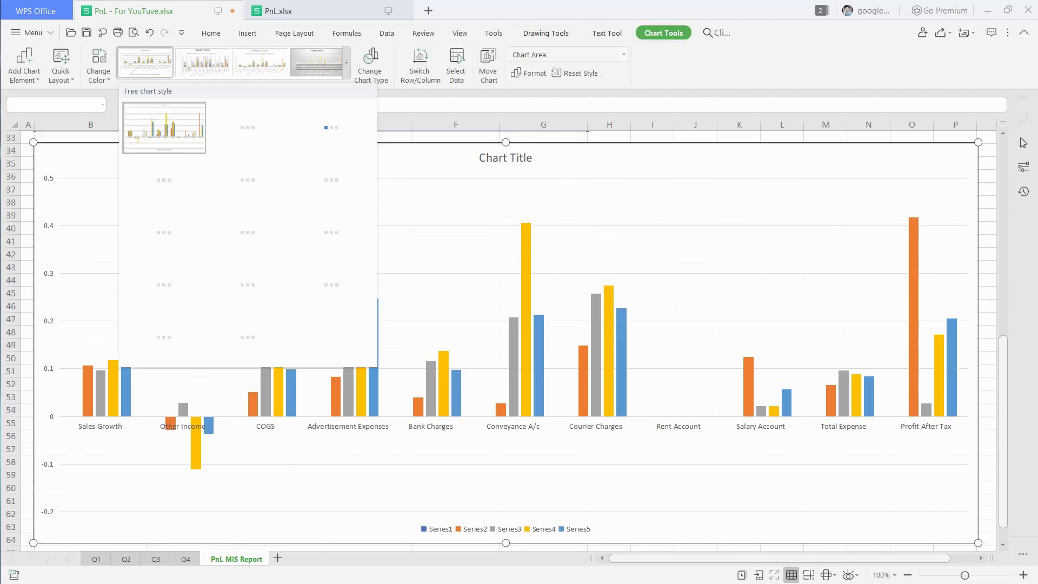
pyautogui.click(331, 285)
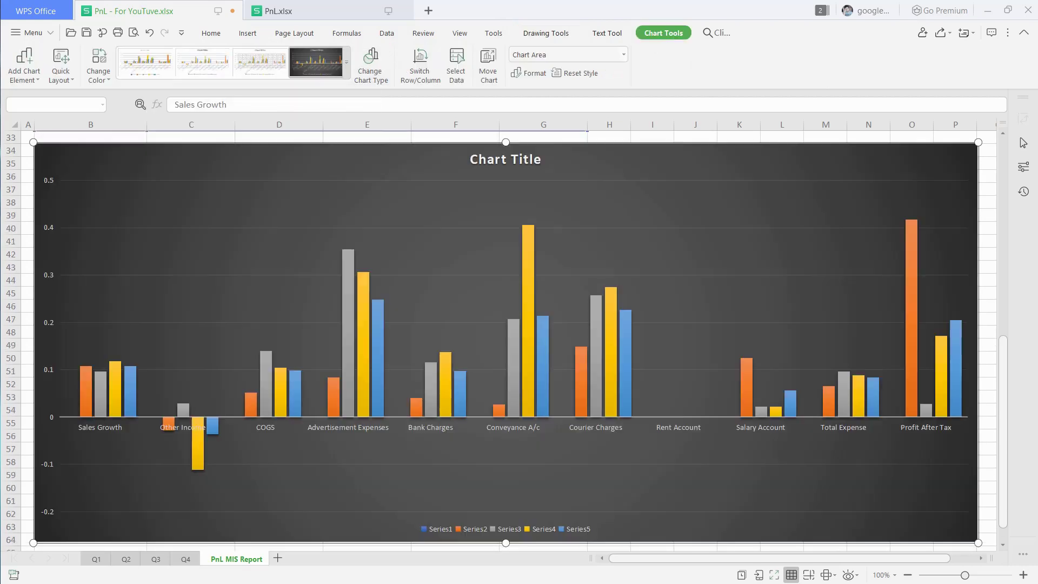
# Try to exclude the Other Income category and Series1 through Series5 in the chart's data source
pyautogui.rightClick(809, 161)
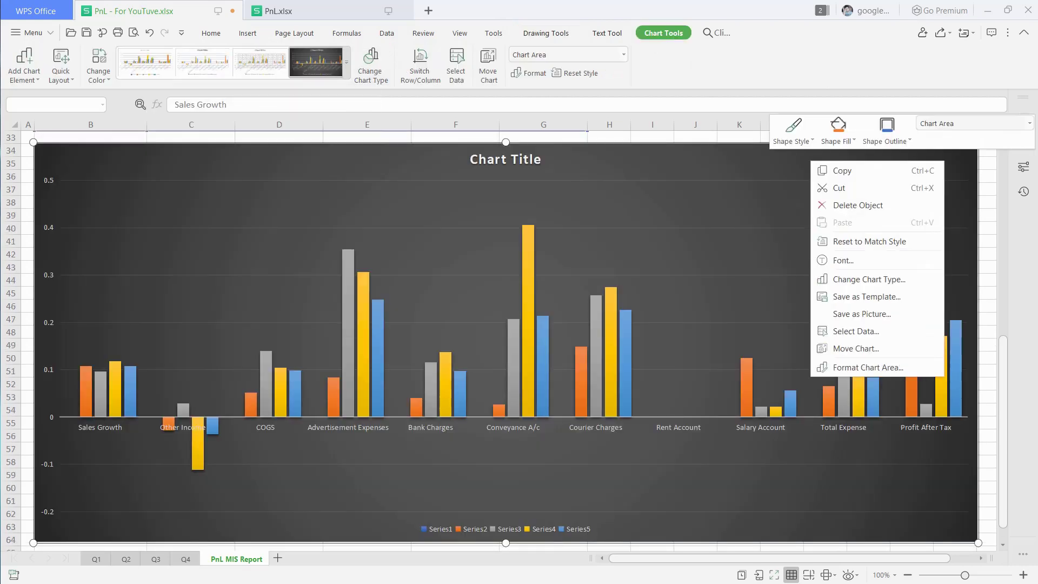
pyautogui.click(832, 330)
pyautogui.click(530, 306)
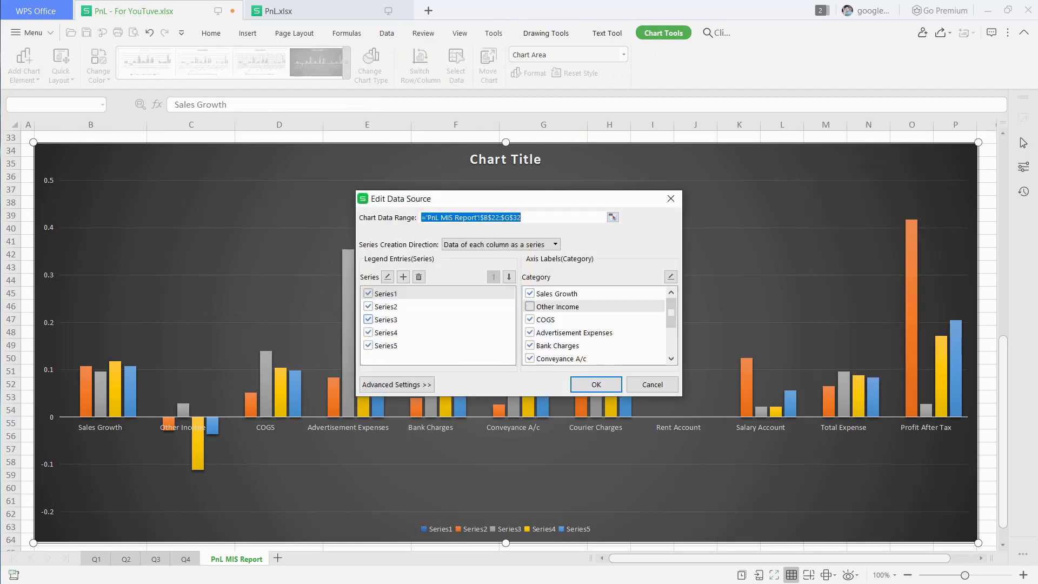
pyautogui.click(368, 294)
pyautogui.click(369, 307)
pyautogui.click(368, 319)
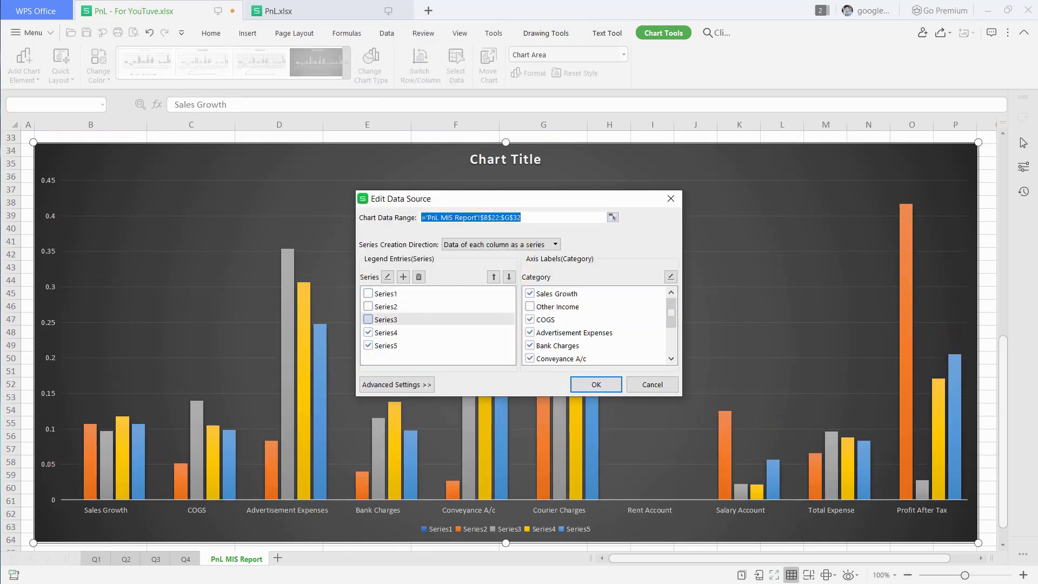
pyautogui.click(368, 332)
pyautogui.click(368, 346)
pyautogui.click(596, 384)
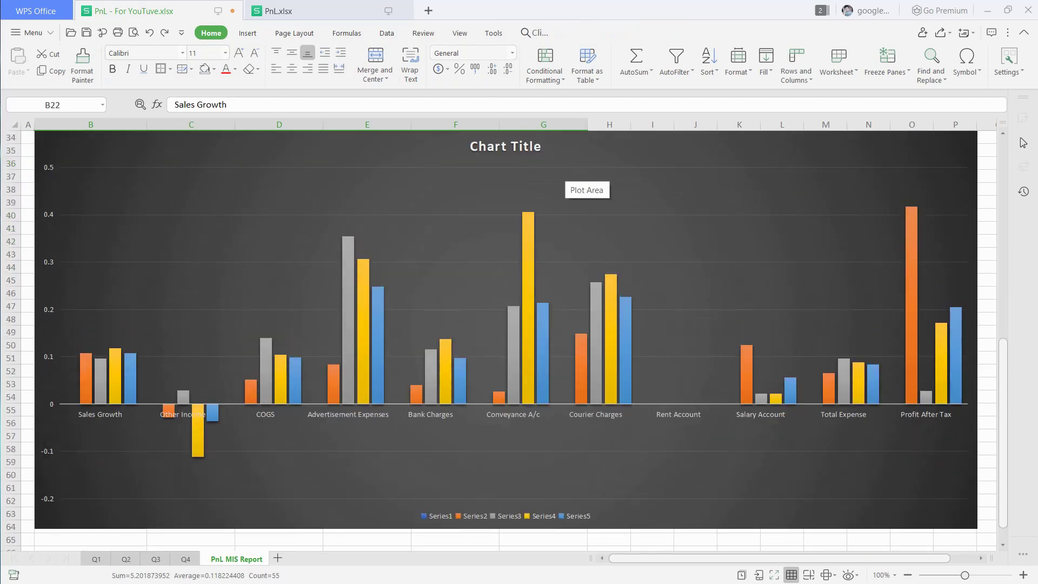
# Replace the chart's title with "Percentage Analysis"
pyautogui.doubleClick(540, 146)
pyautogui.moveTo(540, 147); pyautogui.dragTo(441, 154)
pyautogui.write('P')
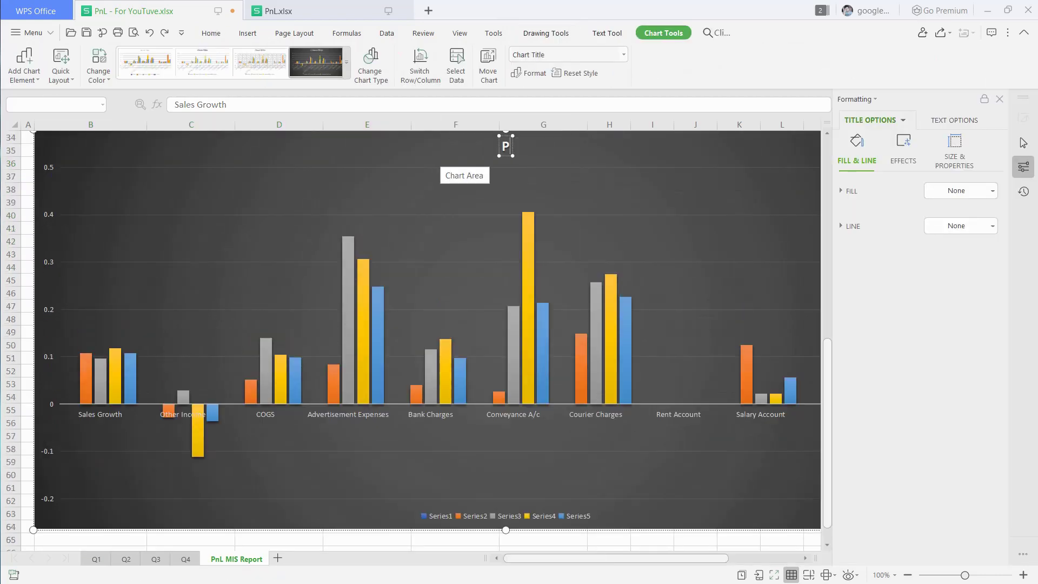
pyautogui.write('ercentage Analysis')
pyautogui.click(649, 227)
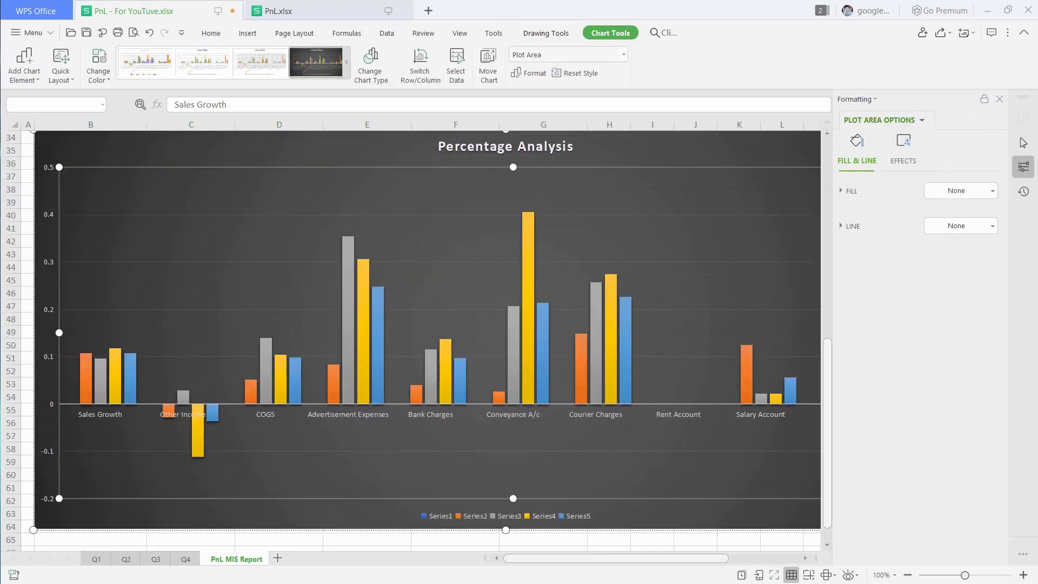
pyautogui.click(999, 99)
# Exclude the Other Income category from the Percentage Analysis chart's data source
pyautogui.rightClick(750, 189)
pyautogui.click(773, 274)
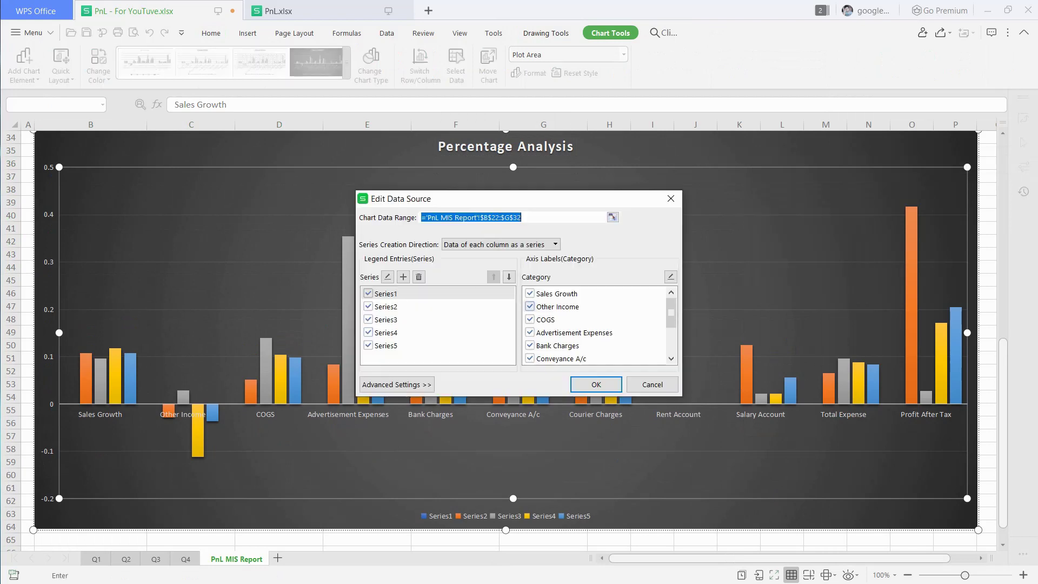
pyautogui.click(527, 306)
pyautogui.click(592, 384)
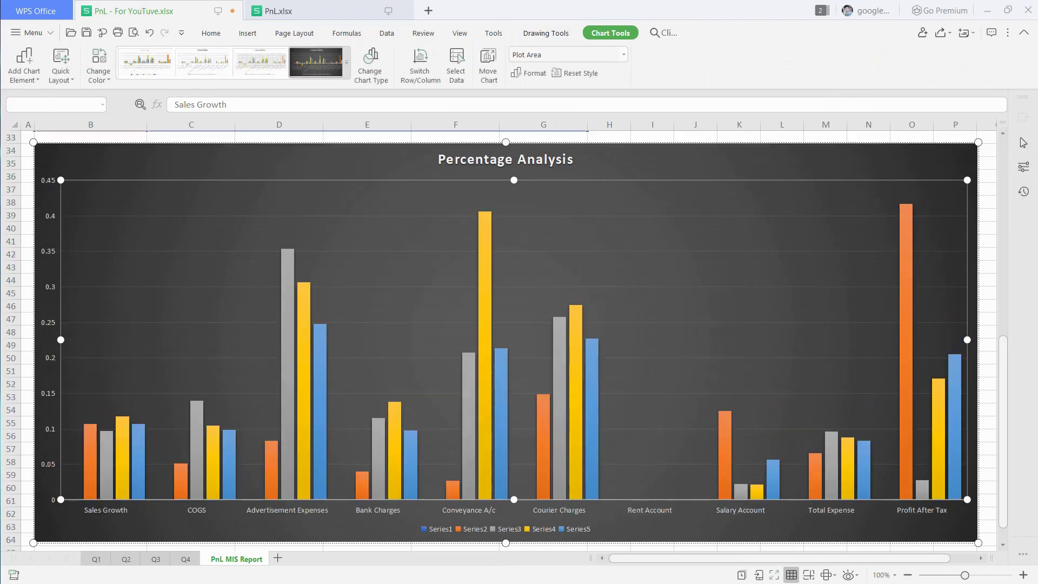
pyautogui.scroll(1, 490, 259)
pyautogui.rightClick(564, 239)
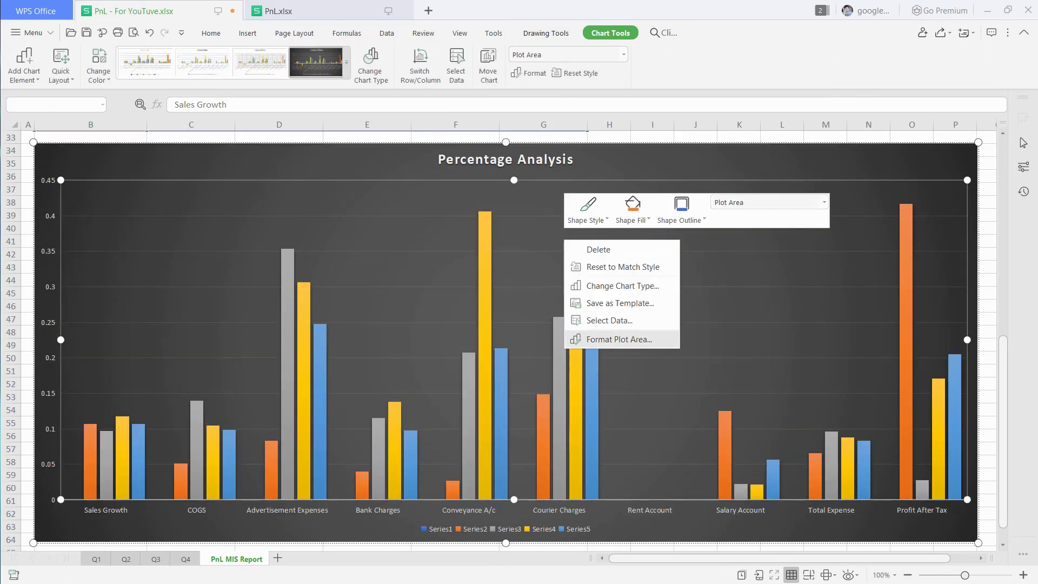
pyautogui.click(619, 339)
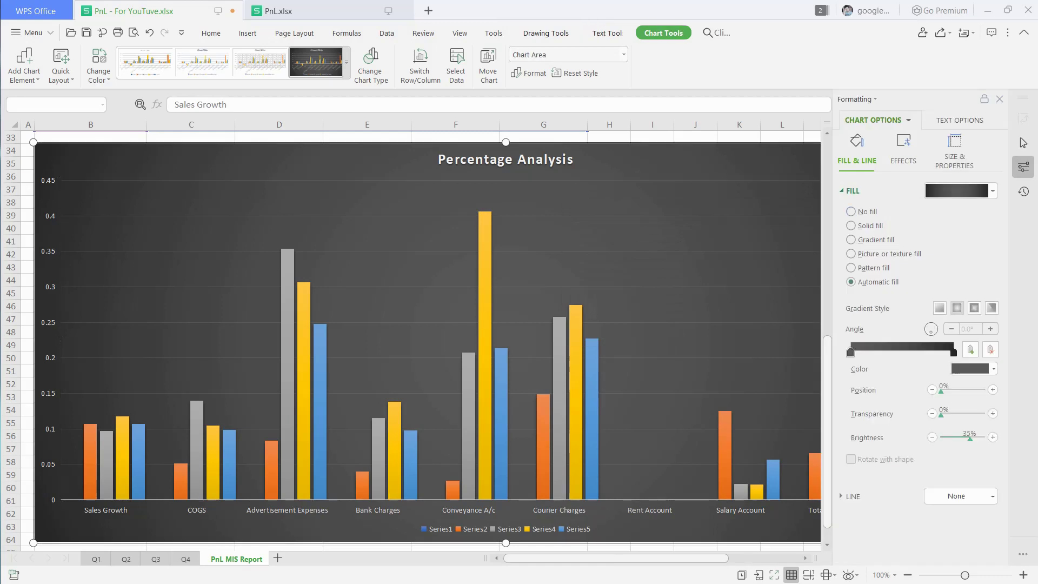
pyautogui.click(999, 99)
pyautogui.rightClick(663, 192)
# Add data labels to Series4, Series3, Series5 and Series2 in the Percentage Analysis chart
pyautogui.rightClick(483, 237)
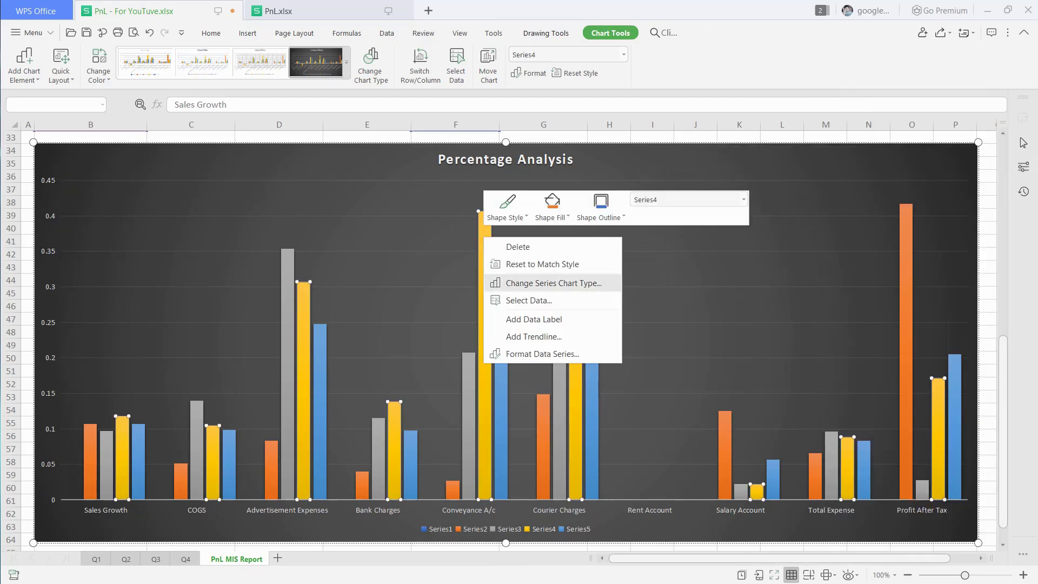
pyautogui.click(534, 319)
pyautogui.rightClick(470, 365)
pyautogui.click(500, 450)
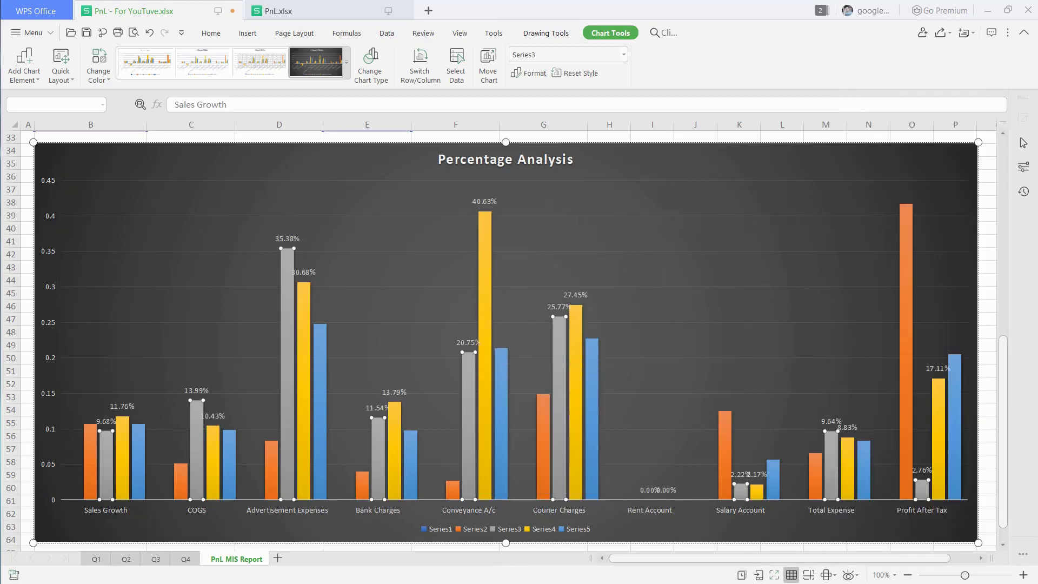
pyautogui.rightClick(503, 378)
pyautogui.click(540, 461)
pyautogui.rightClick(358, 486)
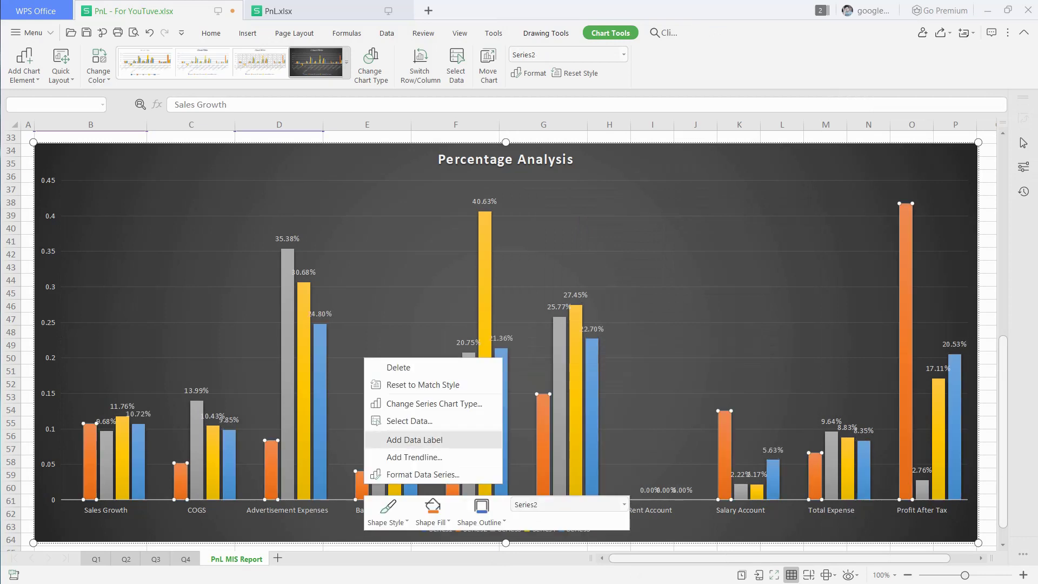
pyautogui.click(389, 440)
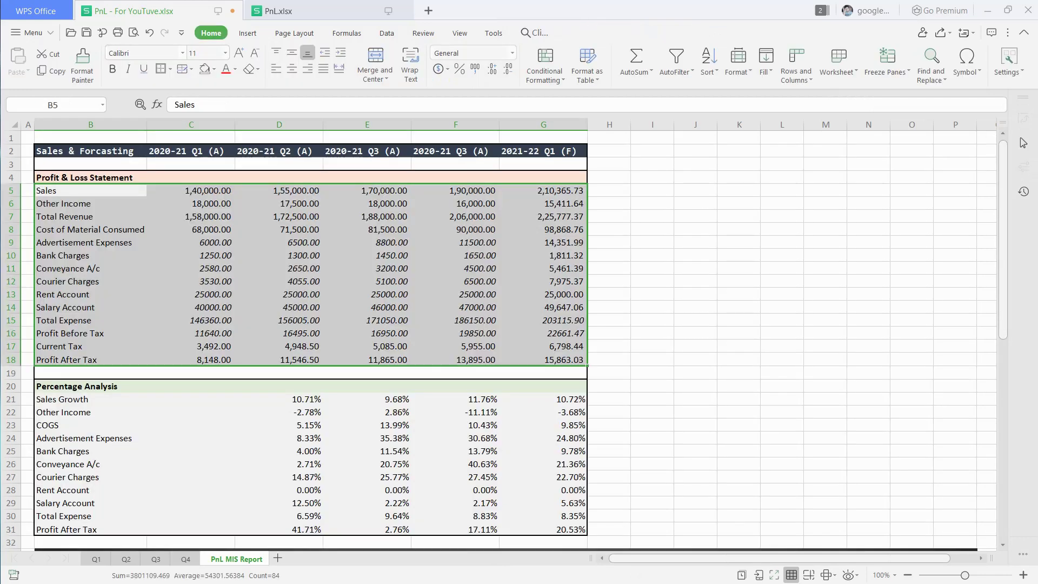
# Insert a clustered column chart from the Profit & Loss Statement data in B5:G18
pyautogui.click(247, 33)
pyautogui.click(267, 53)
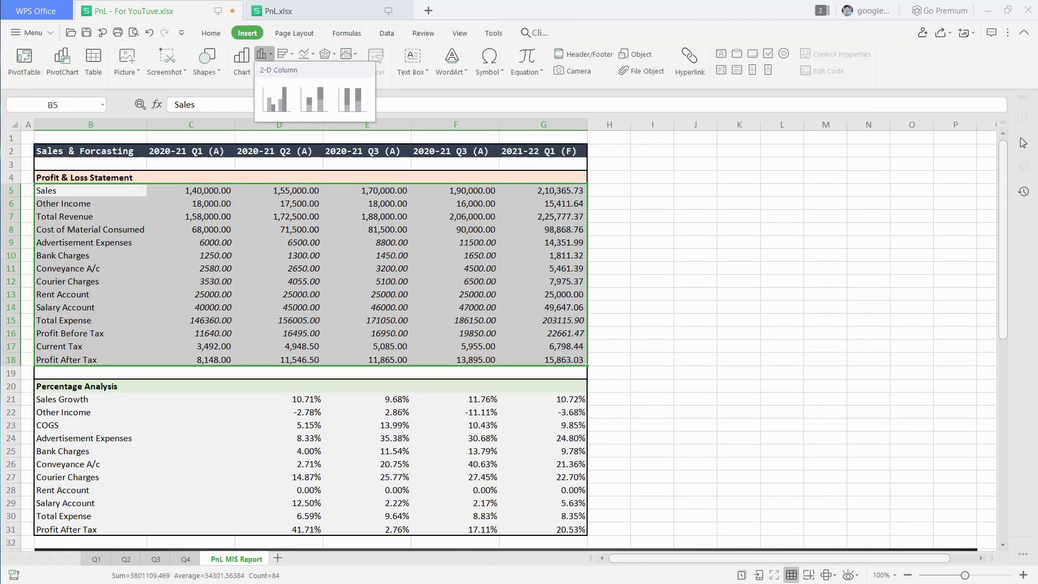
pyautogui.click(278, 99)
# Move the new chart below the Percentage Analysis chart and enlarge it across columns B to P down to row 95
pyautogui.moveTo(421, 258); pyautogui.dragTo(425, 410)
pyautogui.scroll(-6, 425, 409)
pyautogui.moveTo(425, 172); pyautogui.dragTo(413, 366)
pyautogui.scroll(-4, 413, 366)
pyautogui.moveTo(413, 209); pyautogui.dragTo(412, 401)
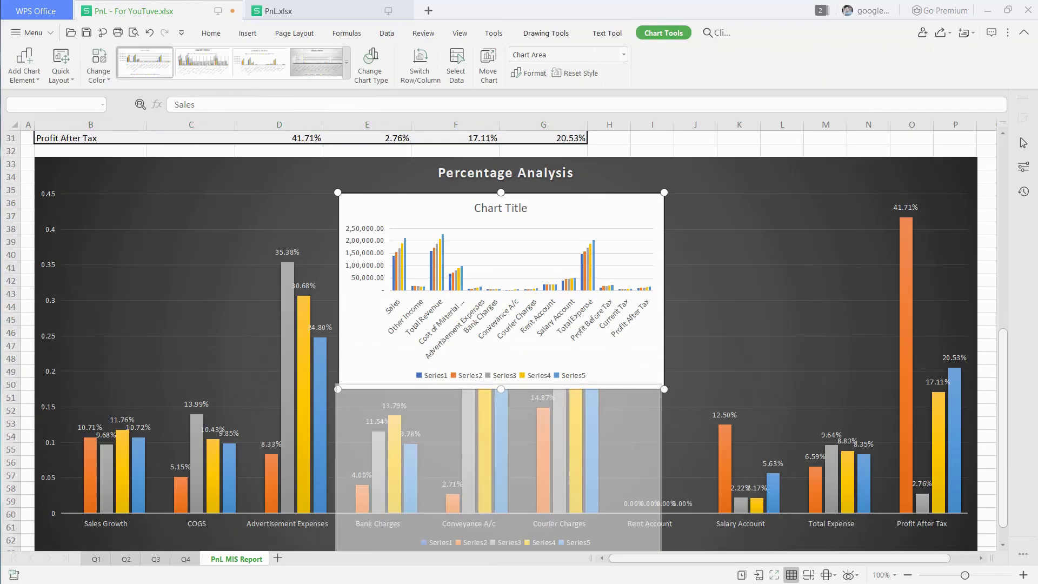
pyautogui.scroll(-5, 412, 400)
pyautogui.scroll(-5, 392, 390)
pyautogui.moveTo(412, 204); pyautogui.dragTo(112, 189)
pyautogui.scroll(-1, 111, 189)
pyautogui.moveTo(361, 327); pyautogui.dragTo(979, 546)
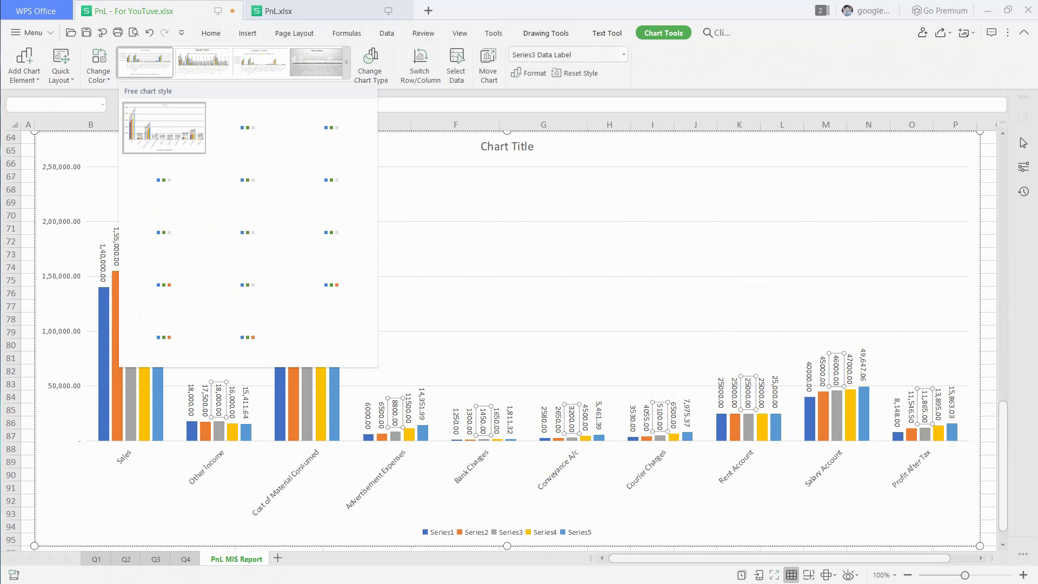
# Apply the dark gradient style to the second chart and title it "Profit & Loss Analysis"
pyautogui.click(248, 231)
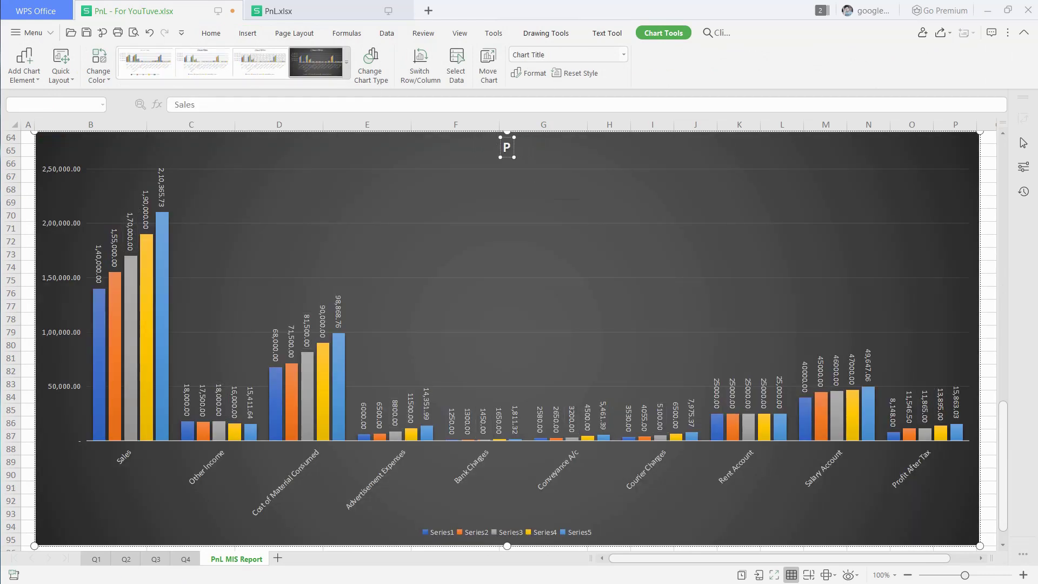
pyautogui.write('Loss Analysis')
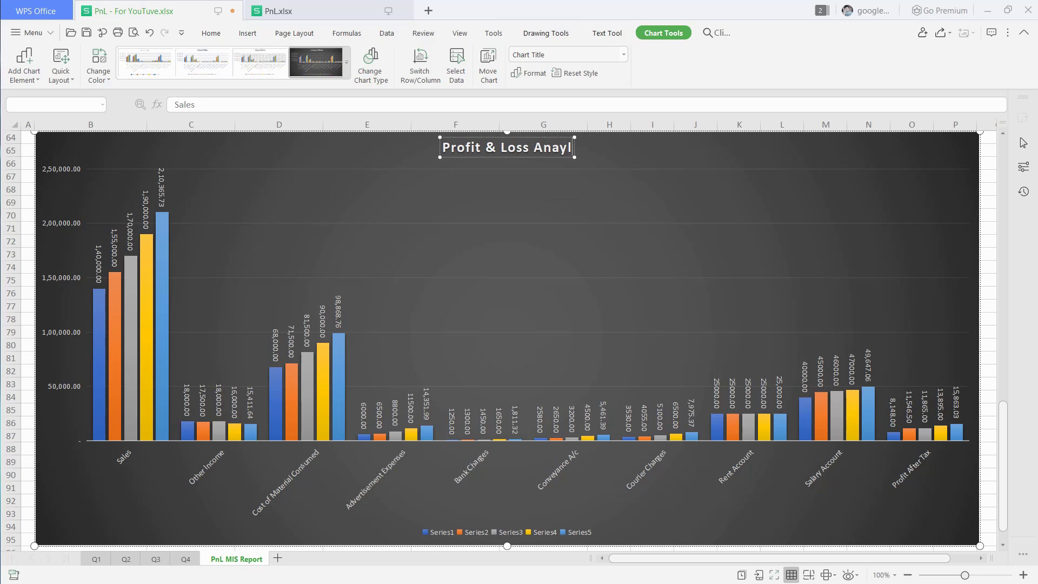
pyautogui.click(540, 238)
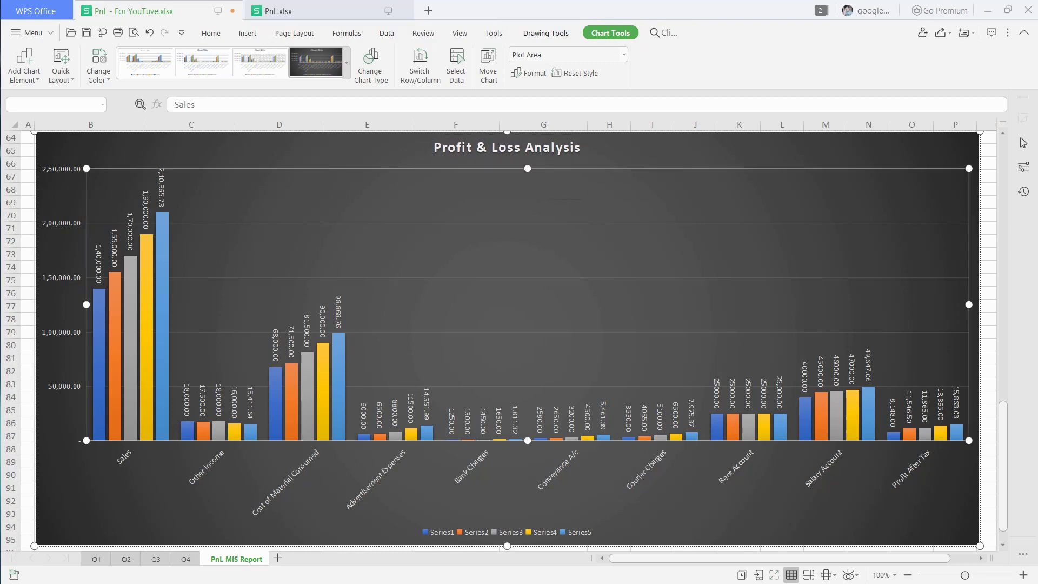
# Review the report's profit and loss statement, percentage analysis table and the charts below them
pyautogui.scroll(20, 541, 238)
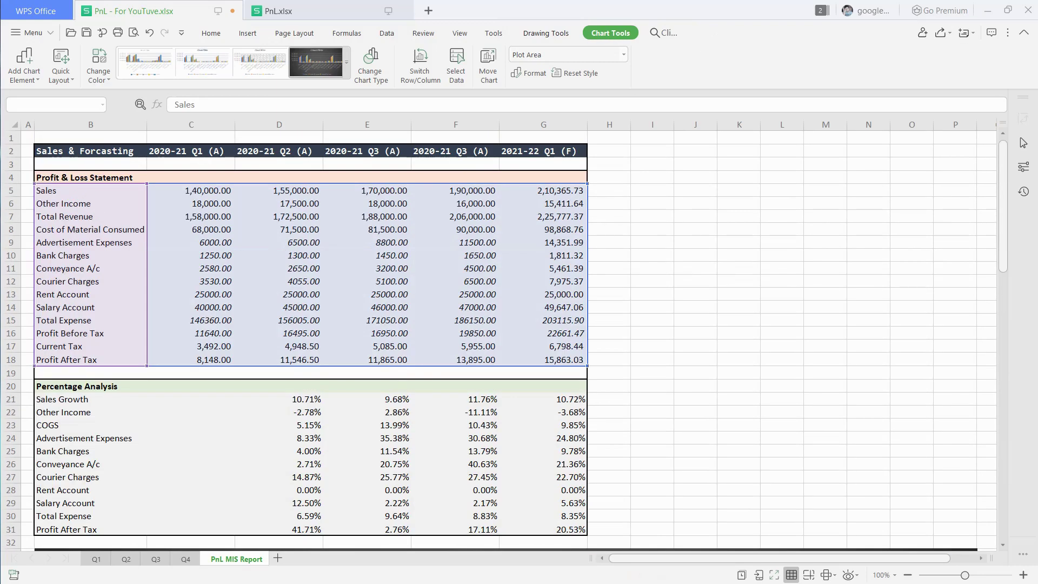
pyautogui.click(695, 307)
pyautogui.scroll(-2, 696, 307)
pyautogui.scroll(2, 695, 307)
pyautogui.scroll(-14, 695, 307)
pyautogui.scroll(-7, 695, 307)
# Open the editing options for the plot area of the Profit & Loss Analysis chart
pyautogui.click(307, 170)
pyautogui.rightClick(307, 171)
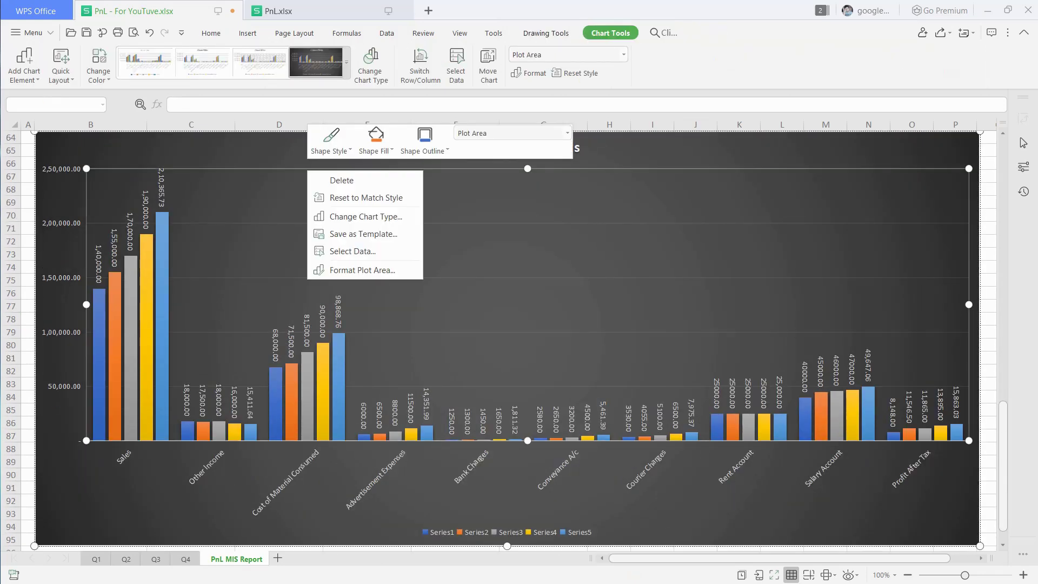